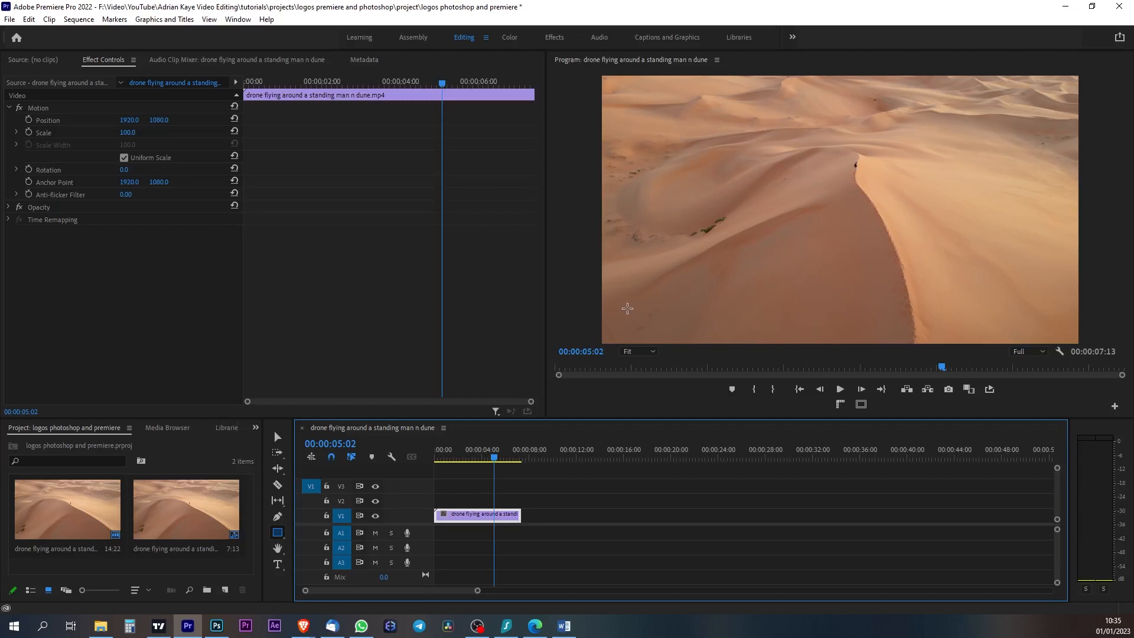
pyautogui.click(215, 627)
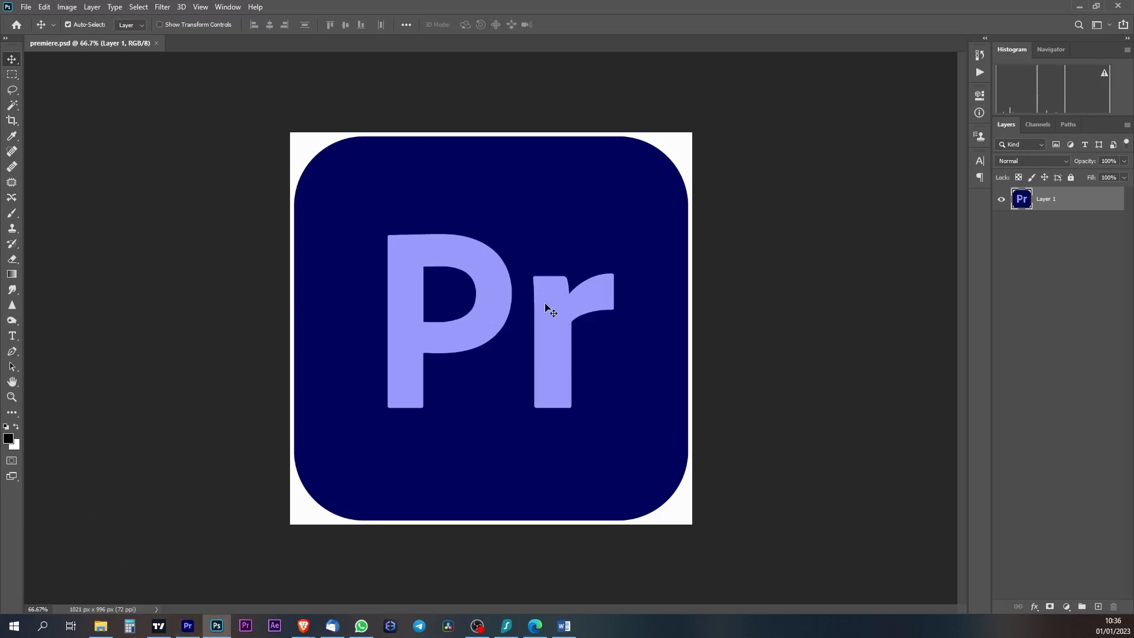
pyautogui.hotkey('ctrl', 'shift', 's')
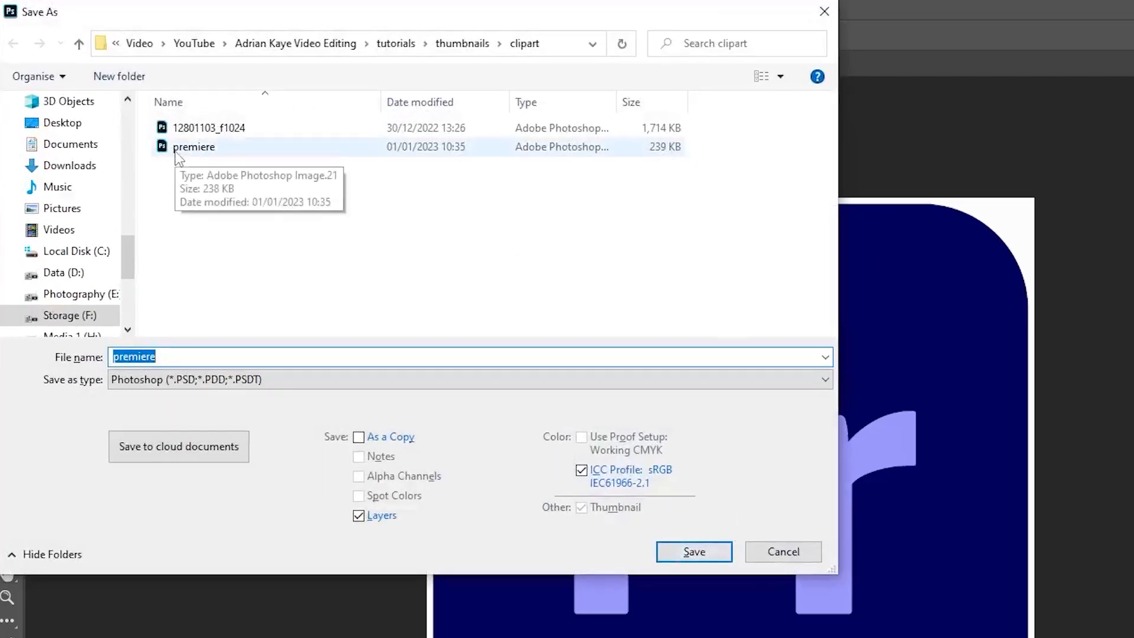
pyautogui.click(695, 552)
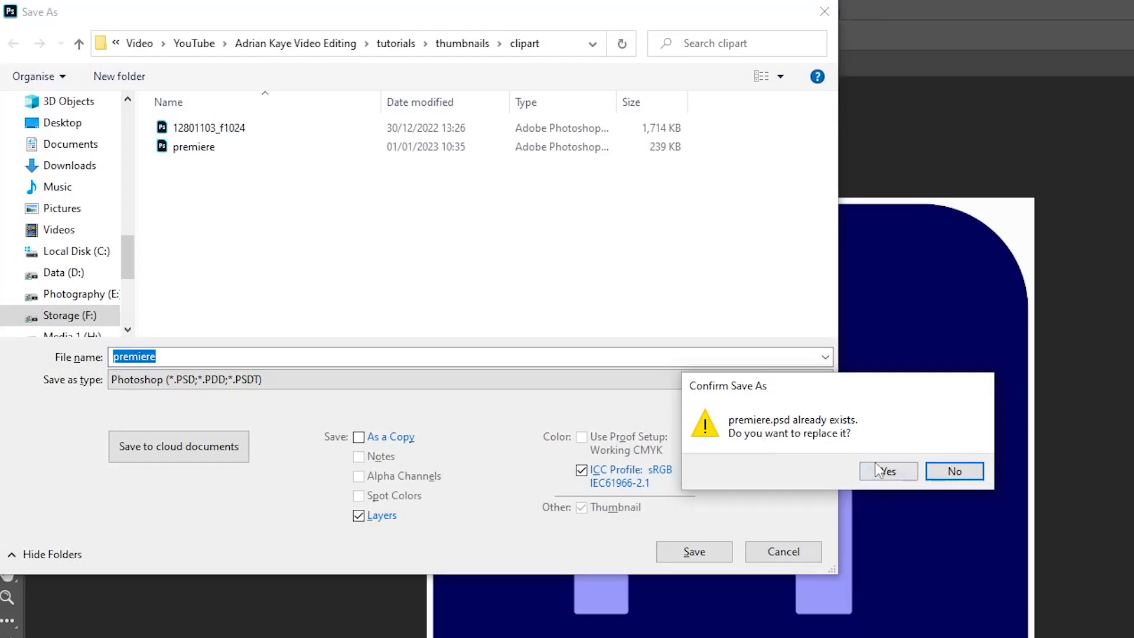
pyautogui.click(950, 470)
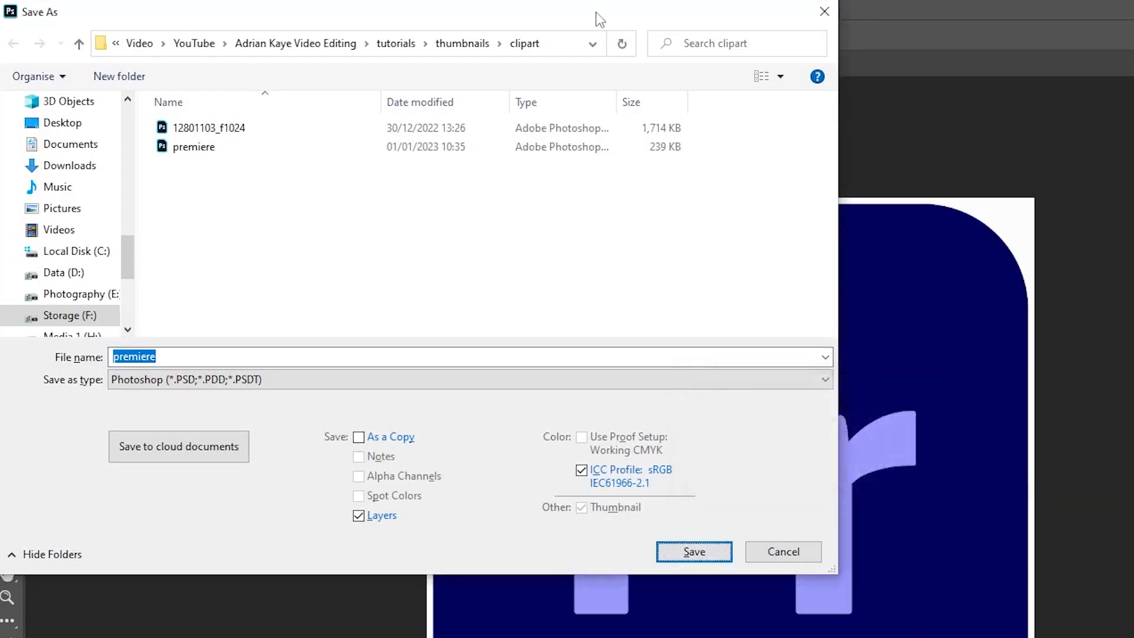
pyautogui.moveTo(596, 12); pyautogui.dragTo(700, 97)
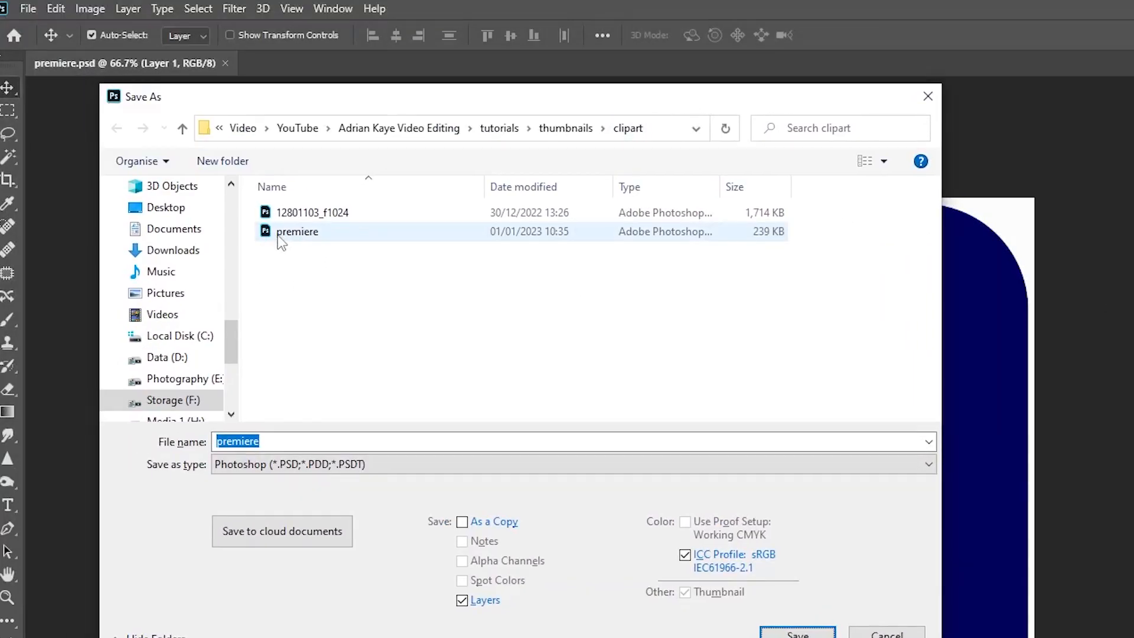
pyautogui.click(927, 96)
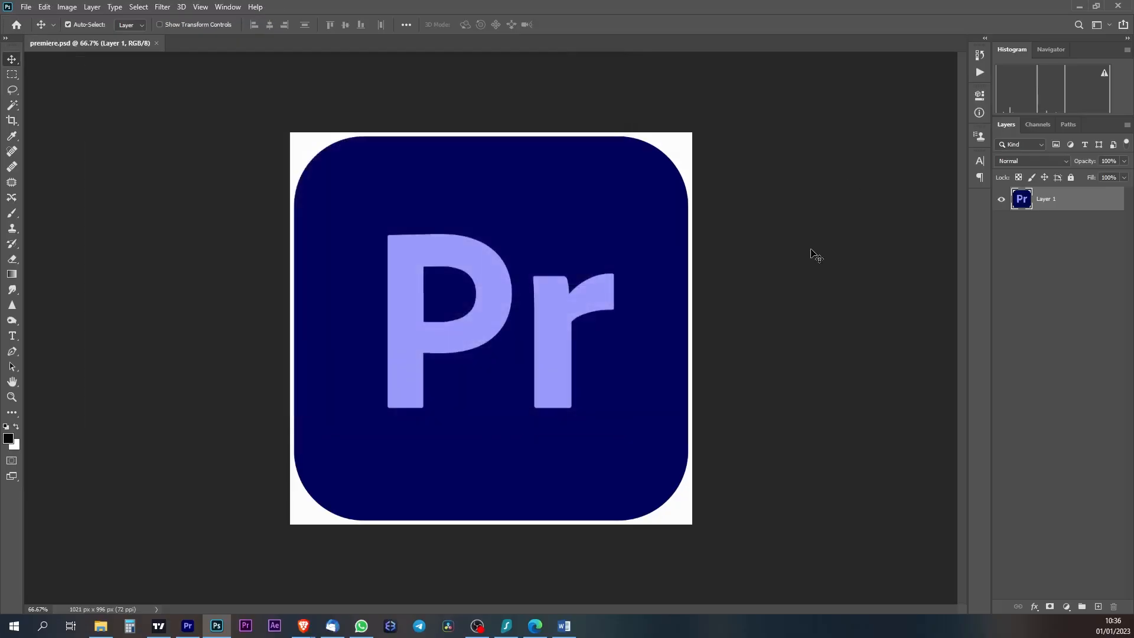
# Switch to Premiere Pro, import premiere.psd from the clipart folder with Merge All Layers, and place it on V2 above the drone clip
pyautogui.click(190, 632)
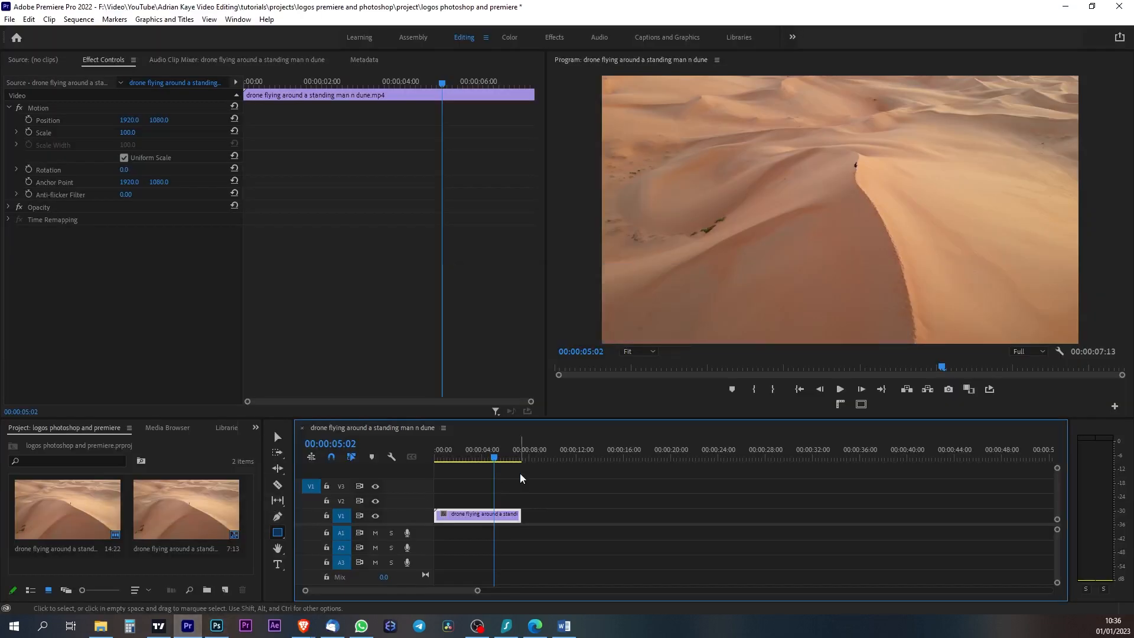
pyautogui.click(101, 626)
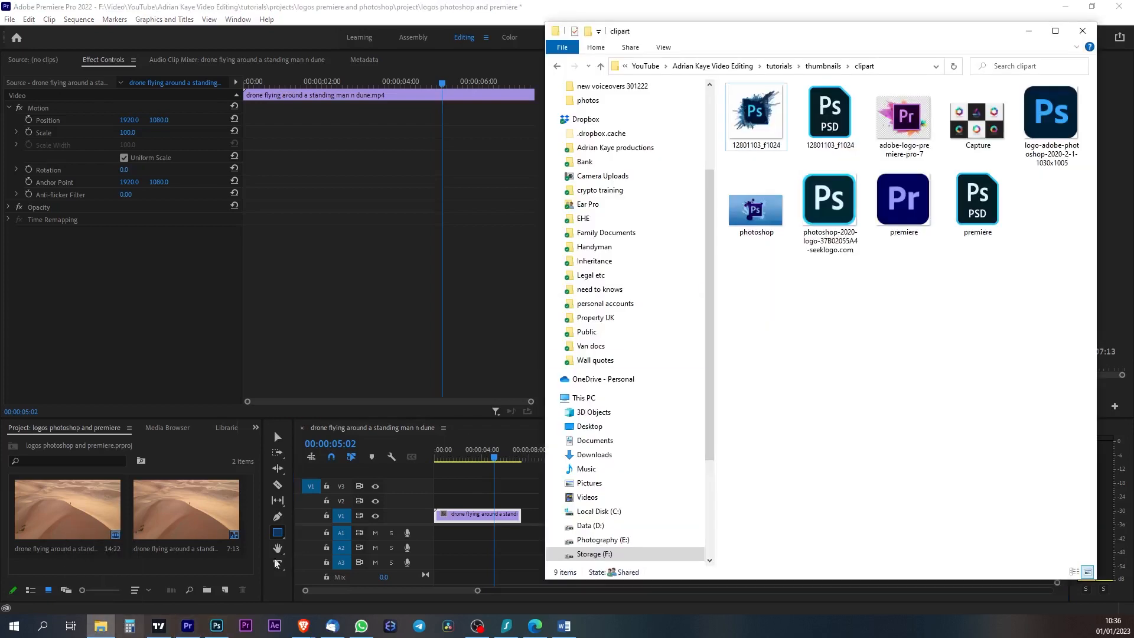
pyautogui.moveTo(978, 204); pyautogui.dragTo(142, 526)
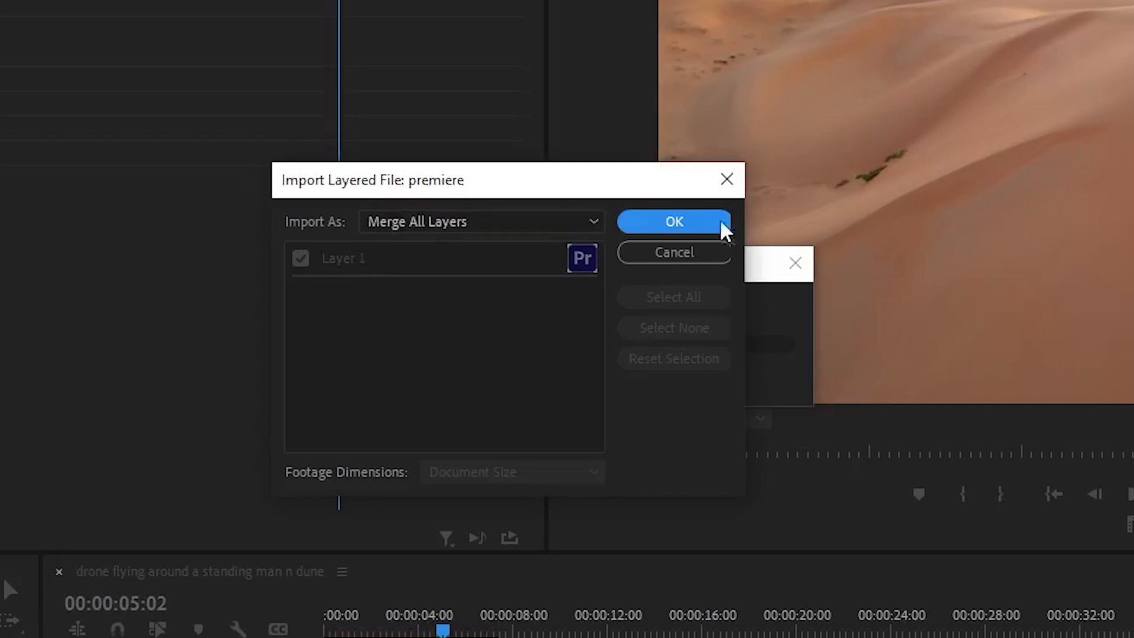
pyautogui.click(694, 227)
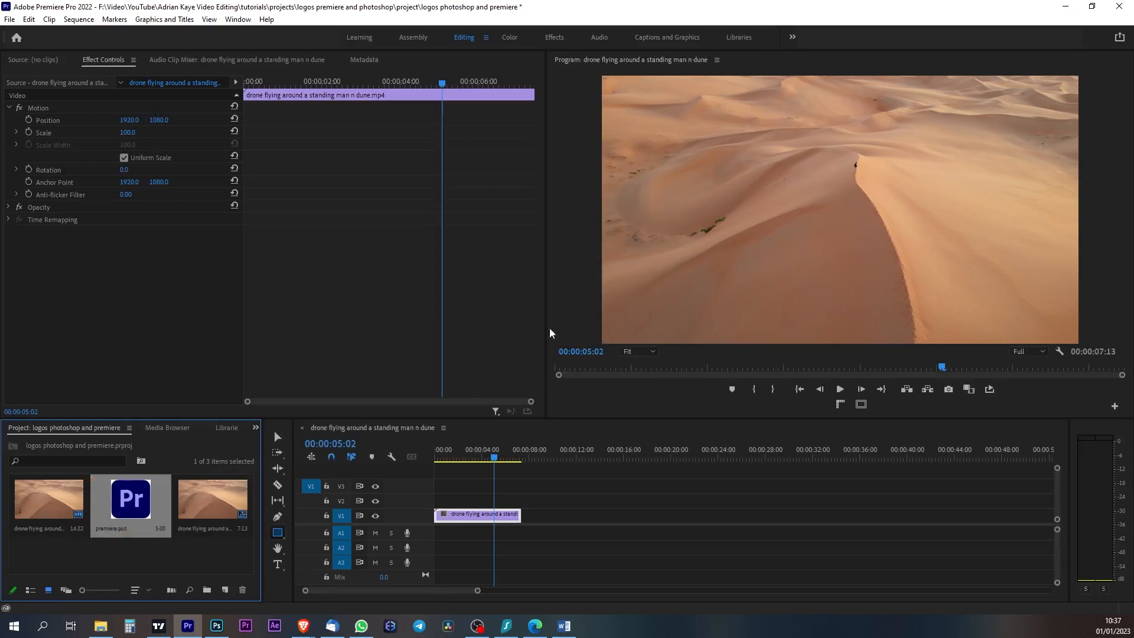
pyautogui.moveTo(137, 507); pyautogui.dragTo(515, 499)
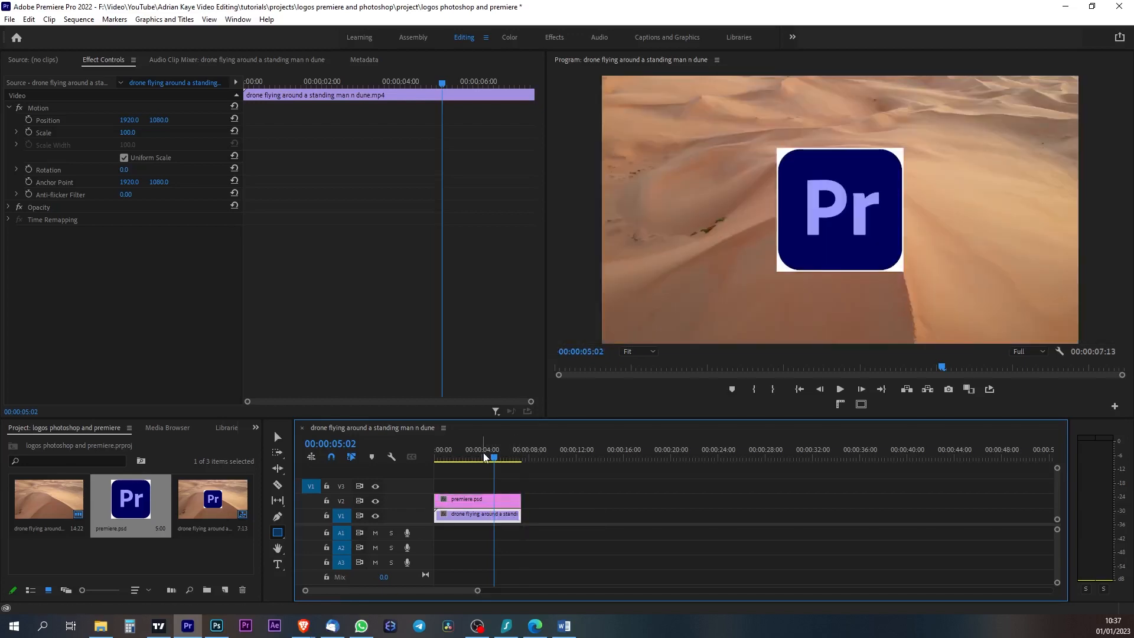
pyautogui.moveTo(481, 455); pyautogui.dragTo(458, 461)
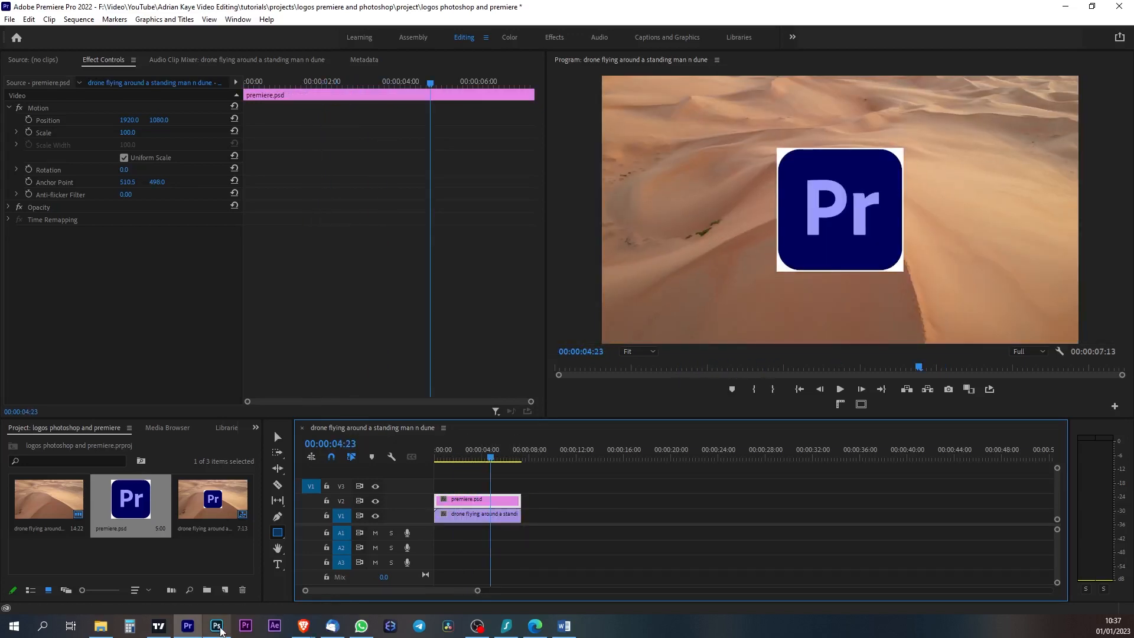
# In Photoshop, delete the logo's white background with the Magic Wand, save premiere.psd, and return to Premiere Pro
pyautogui.click(217, 626)
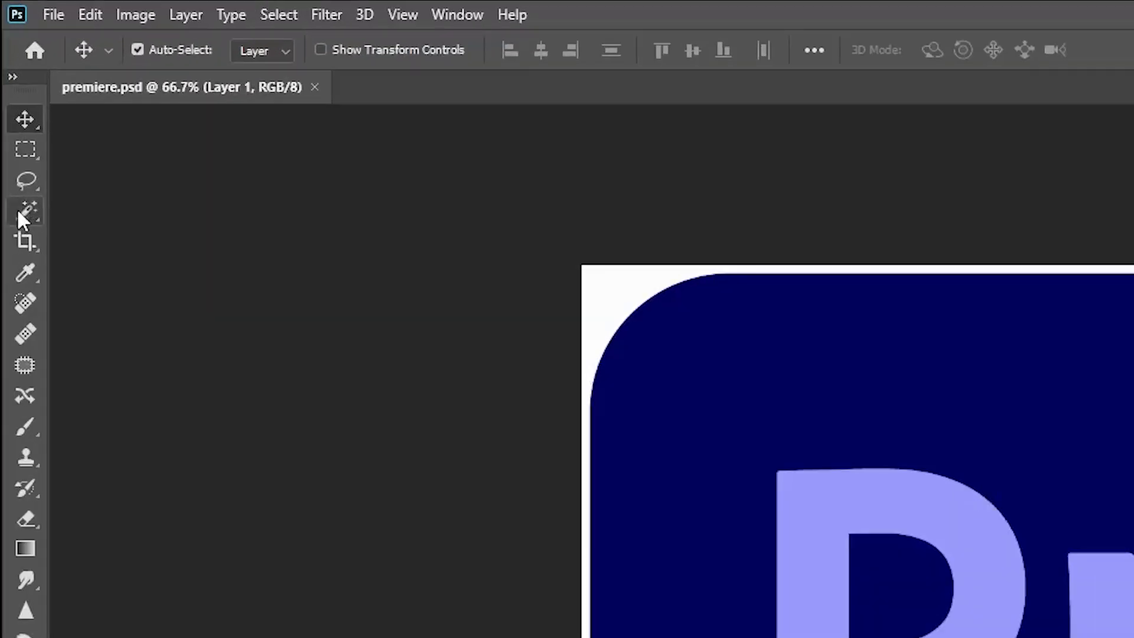
pyautogui.click(23, 221)
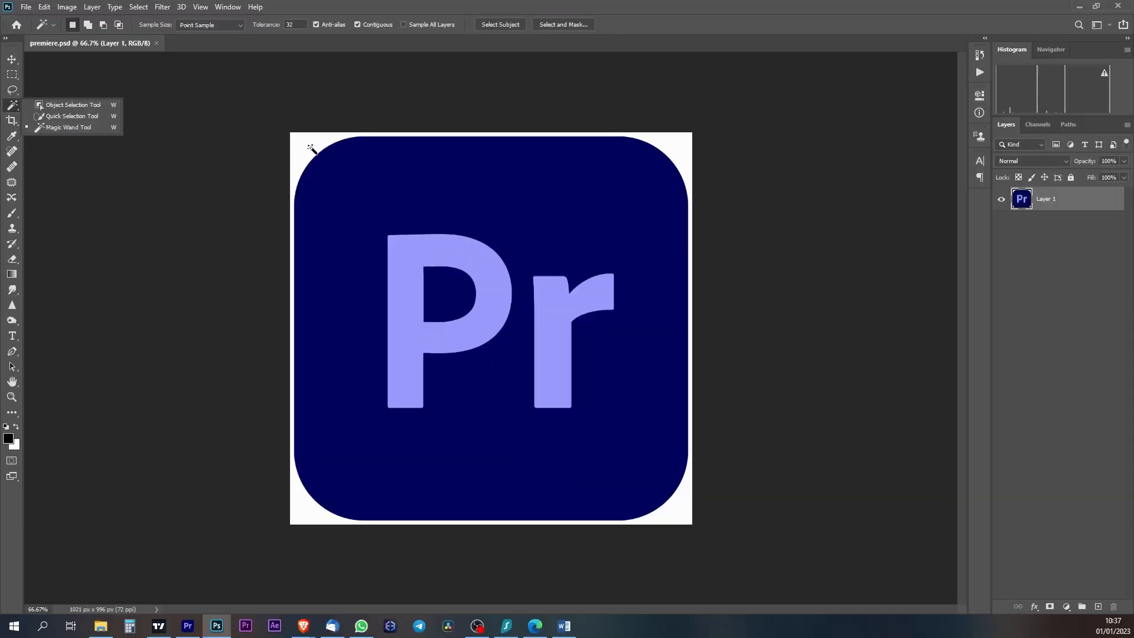
pyautogui.click(311, 148)
pyautogui.click(308, 152)
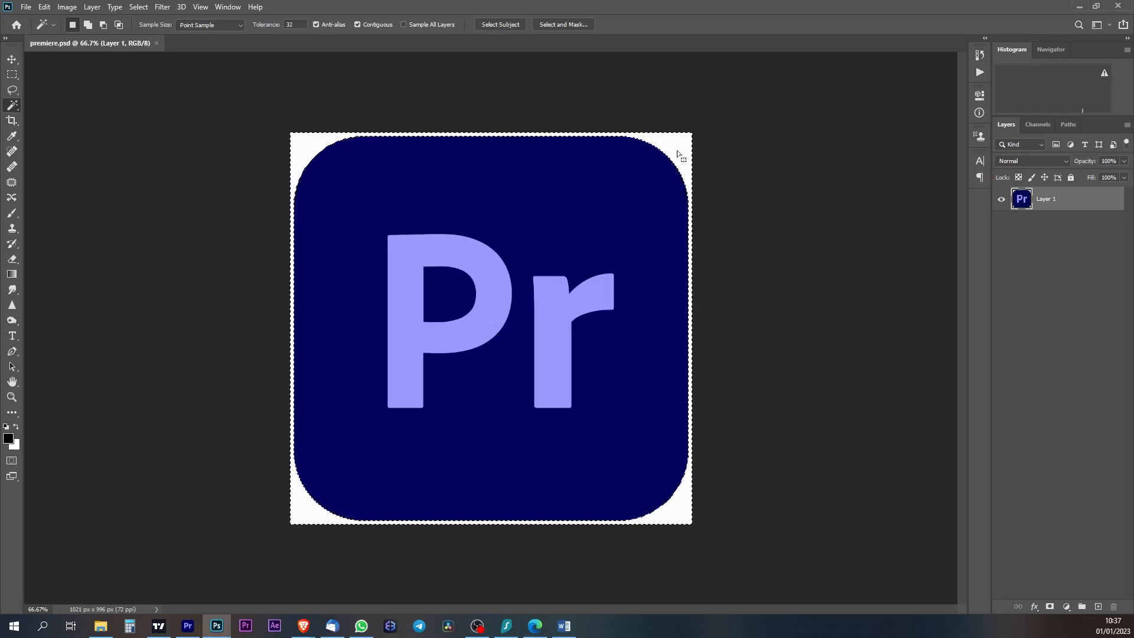
pyautogui.press('Delete')
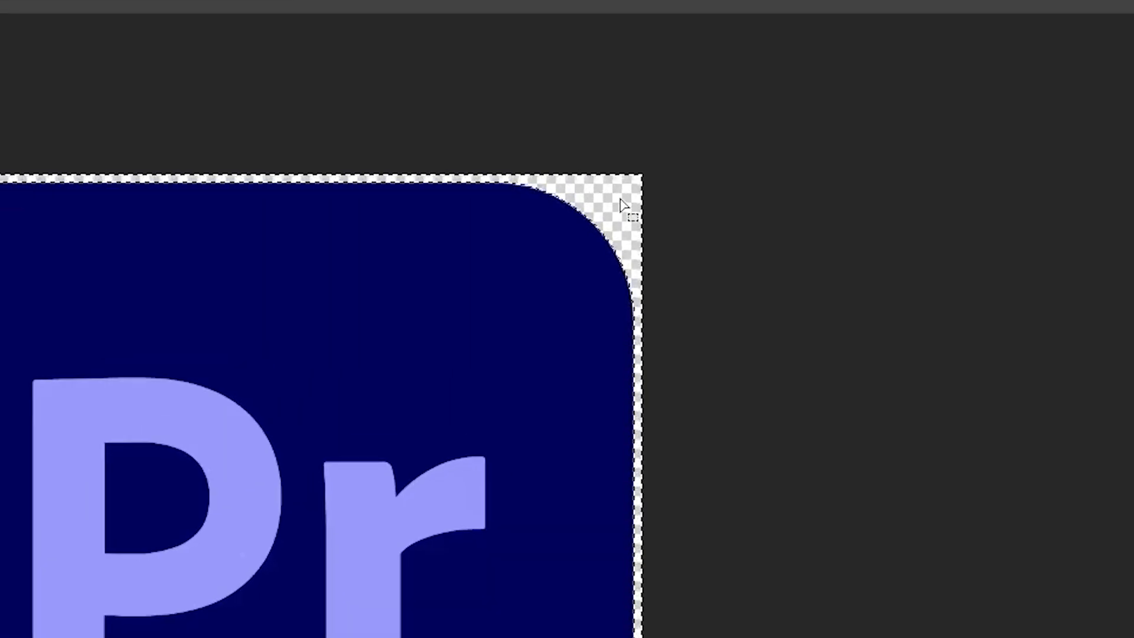
pyautogui.hotkey('ctrl', 'd')
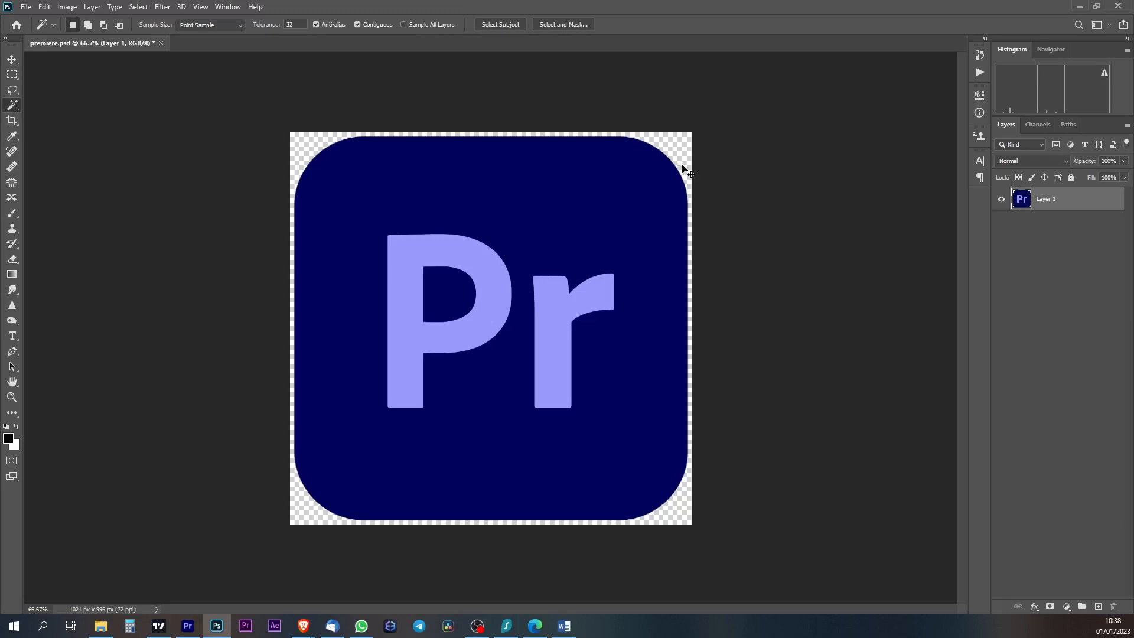
pyautogui.hotkey('ctrl', 's')
pyautogui.click(188, 626)
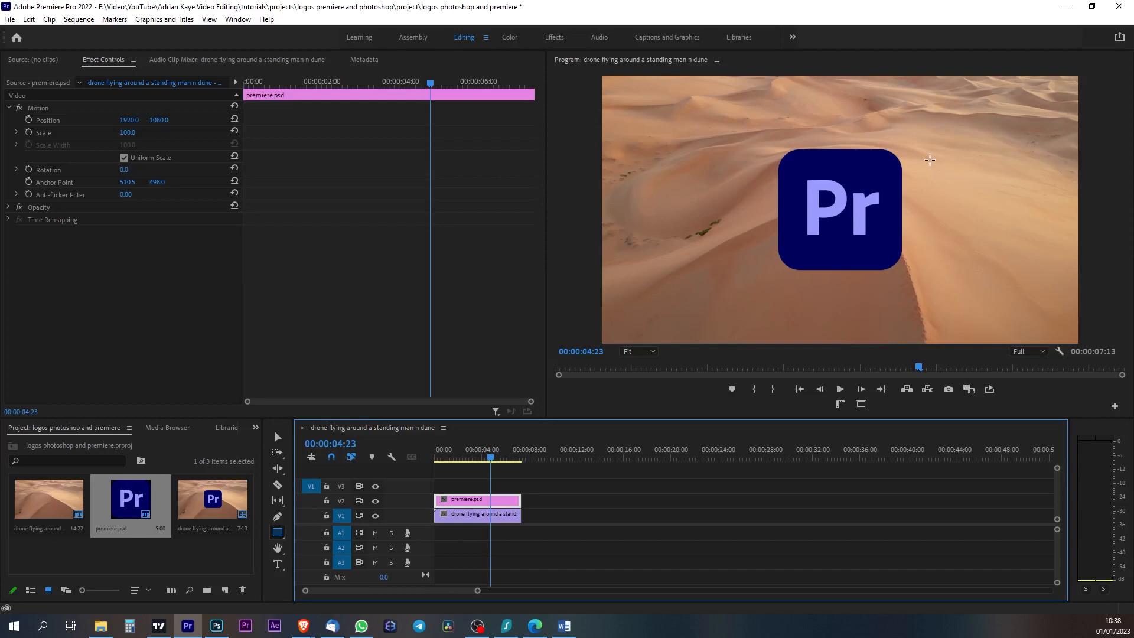
# Switch to Photoshop, select both Pr letters with the Magic Wand and Similar, and move them onto a new layer using Layer Via Cut
pyautogui.click(218, 629)
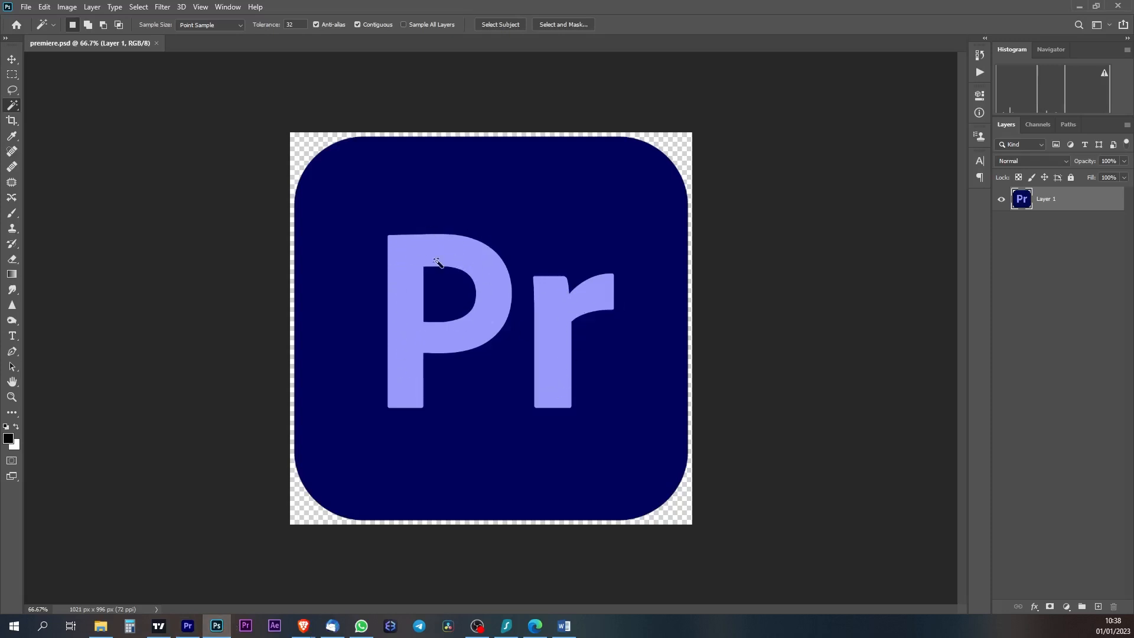
pyautogui.click(418, 255)
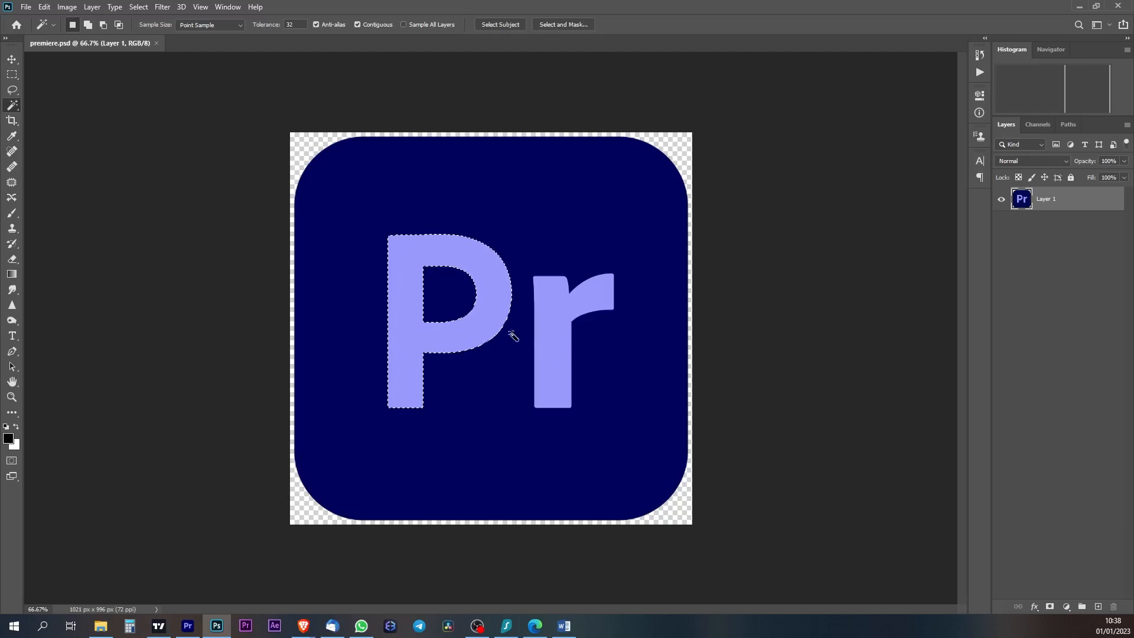
pyautogui.rightClick(490, 304)
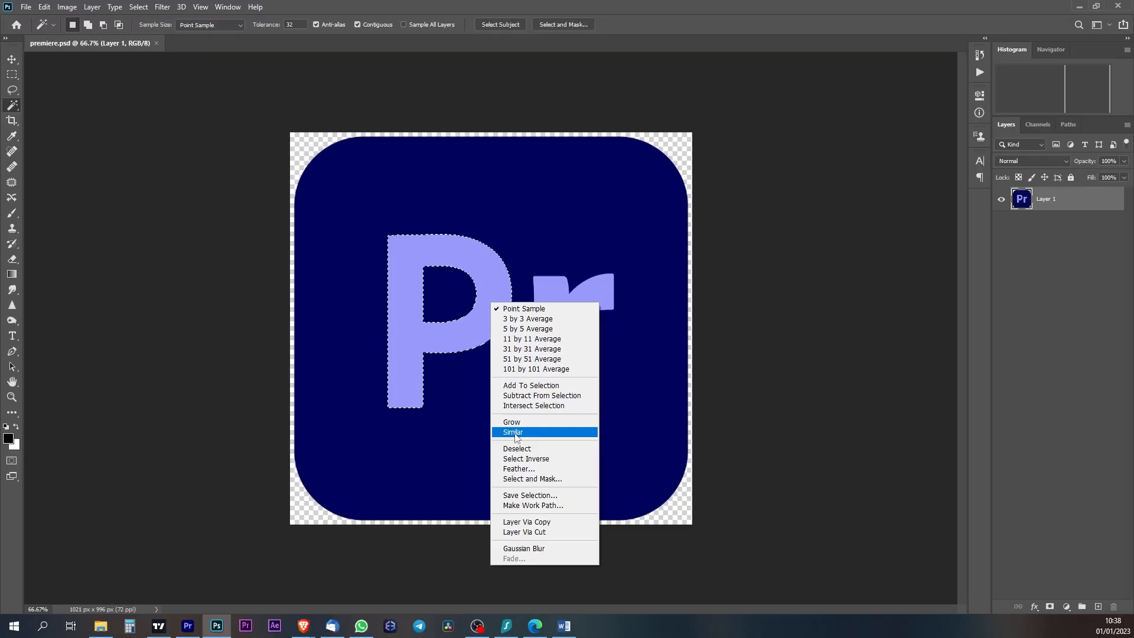
pyautogui.click(506, 424)
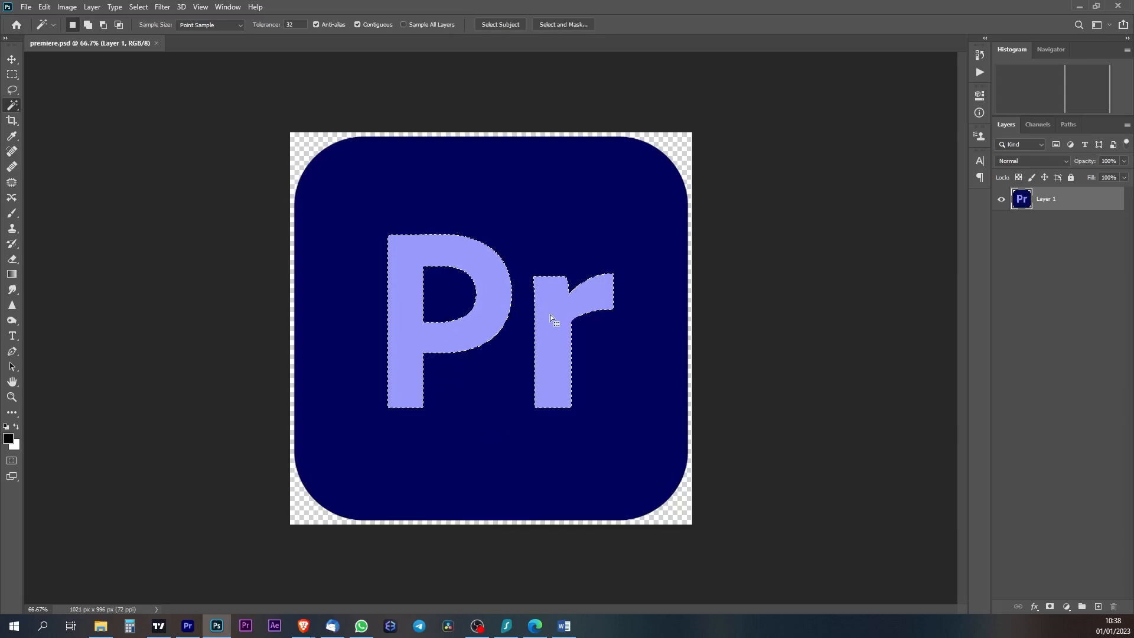
pyautogui.rightClick(550, 314)
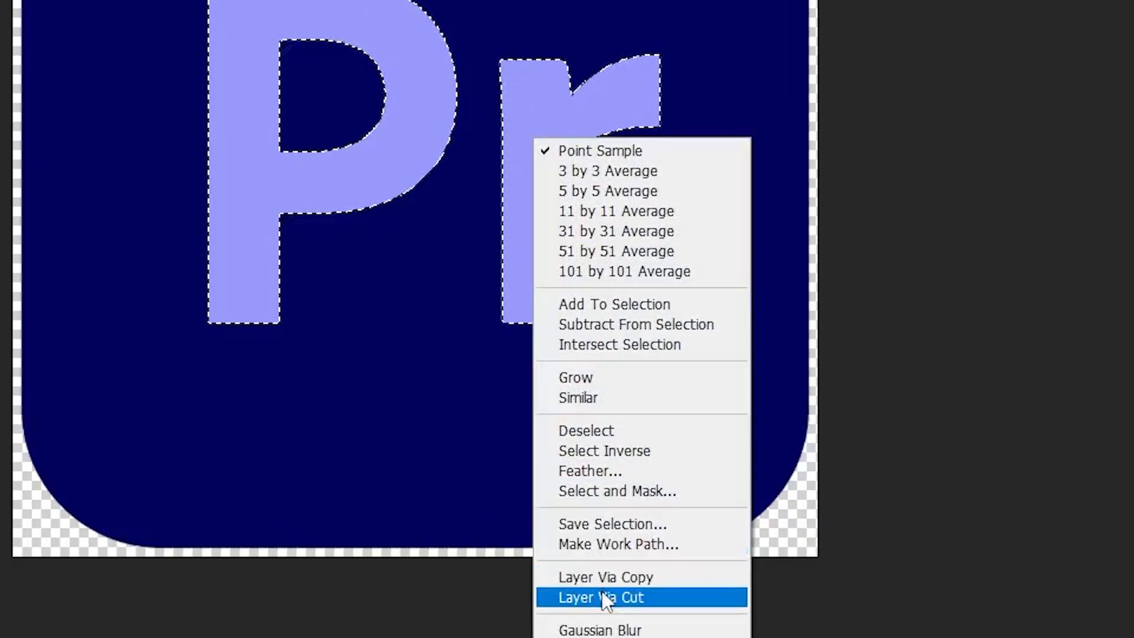
pyautogui.click(606, 598)
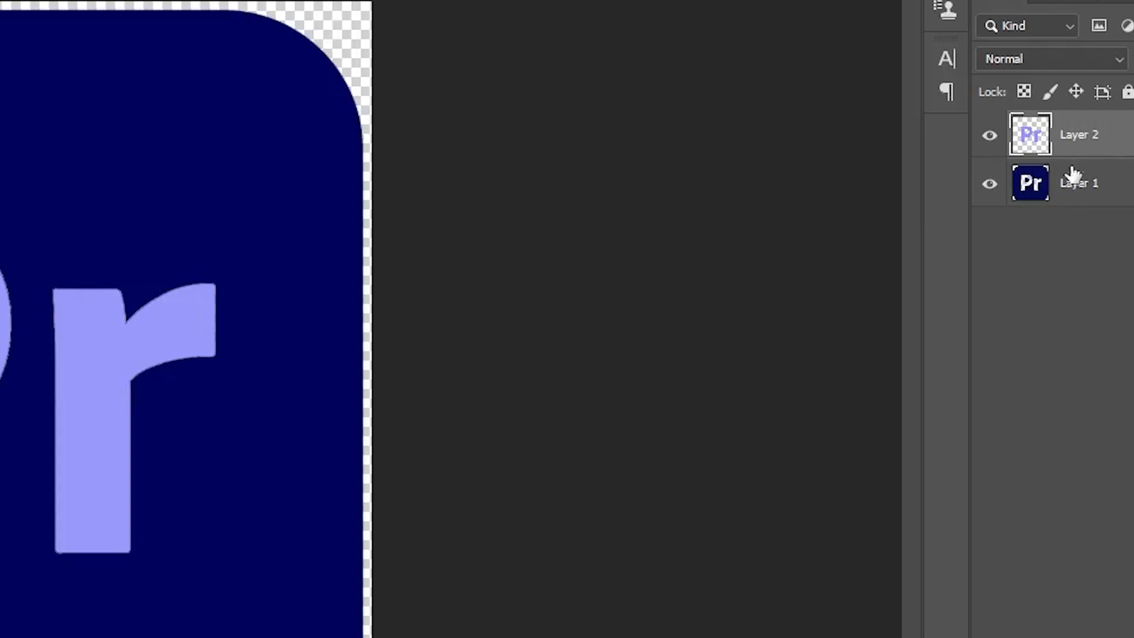
# Toggle the visibility of Layer 2 with the Pr letters, leave it hidden, and save premiere.psd
pyautogui.click(989, 137)
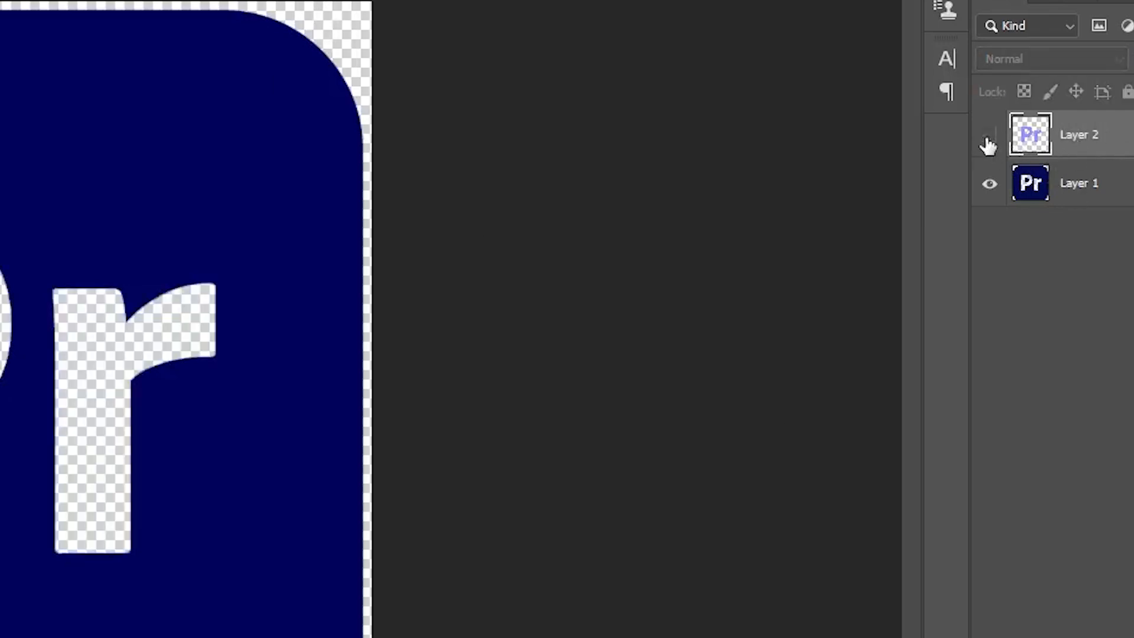
pyautogui.click(988, 139)
pyautogui.click(989, 140)
pyautogui.click(989, 140)
pyautogui.click(990, 141)
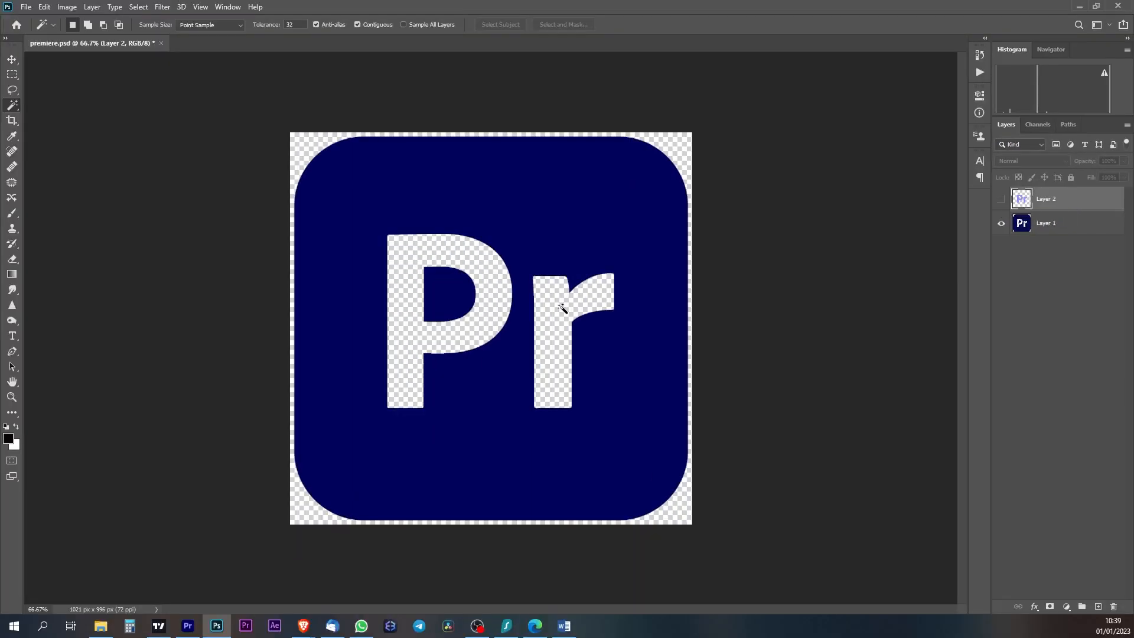
pyautogui.hotkey('ctrl', 's')
# Switch to Premiere Pro and play the sequence to preview the updated logo over the drone footage
pyautogui.click(188, 630)
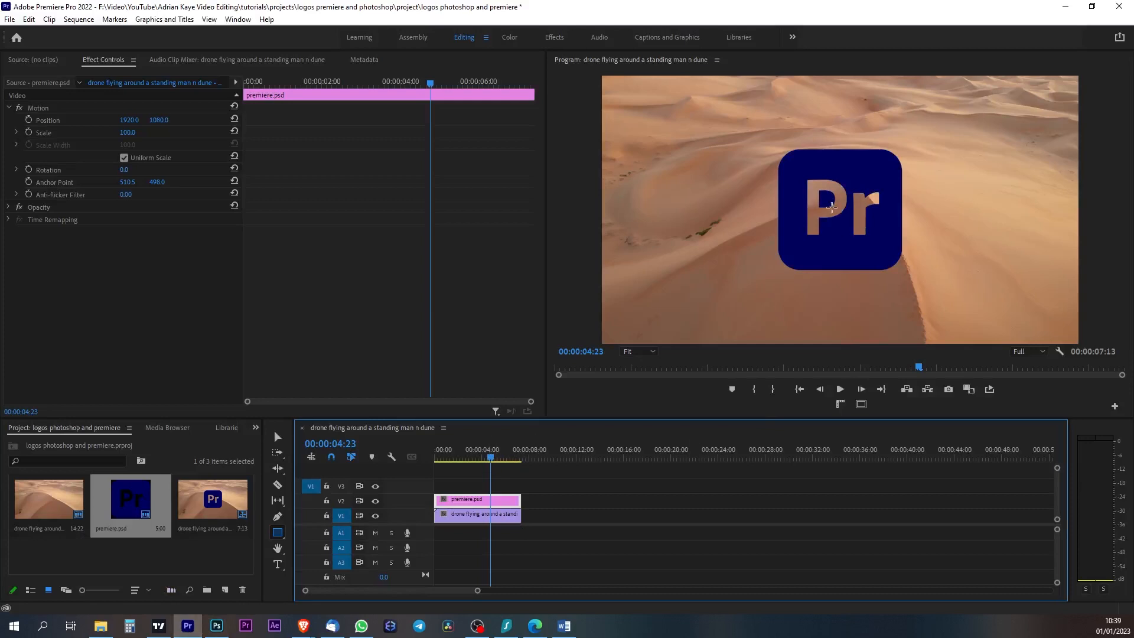
pyautogui.moveTo(465, 456); pyautogui.dragTo(460, 459)
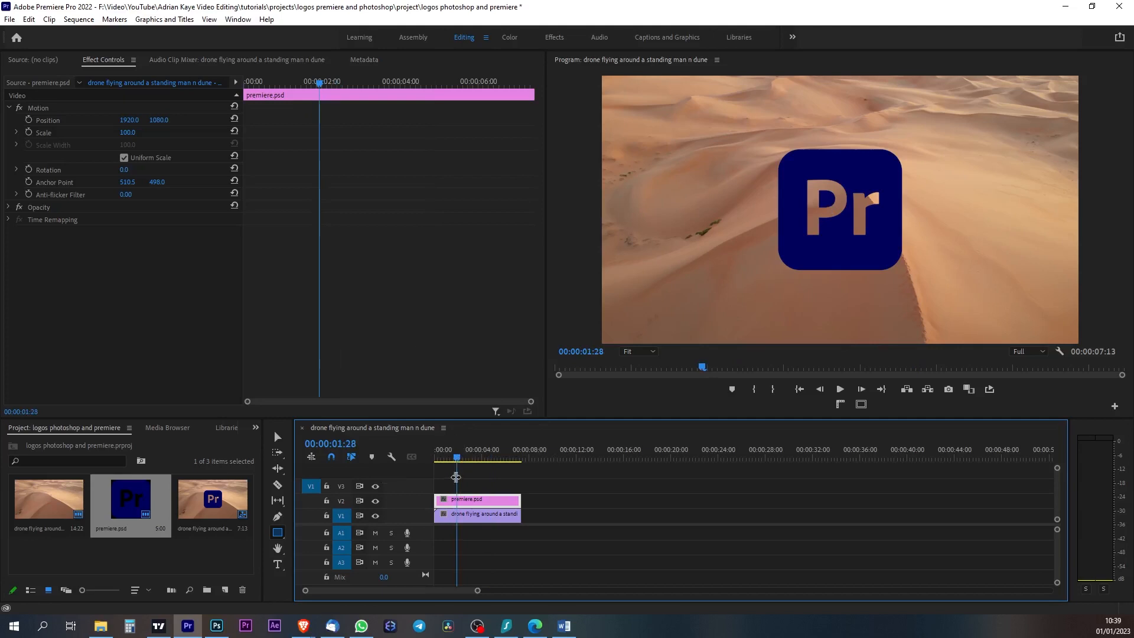
pyautogui.press('space')
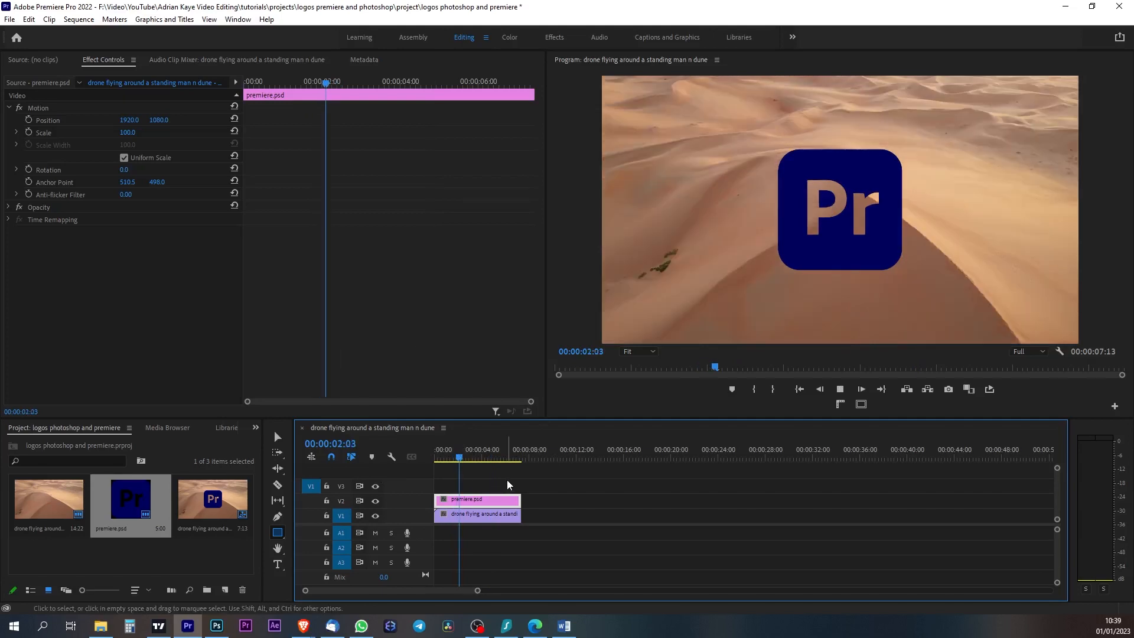
pyautogui.click(454, 459)
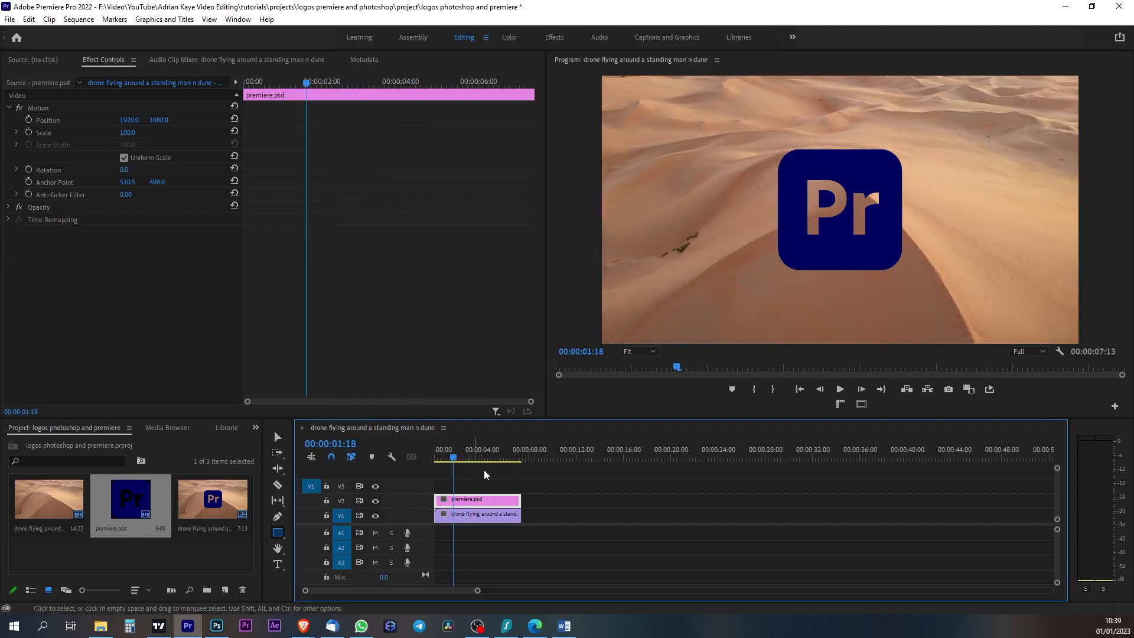
# In Photoshop, make Layer 2 with the Pr letters visible again, save premiere.psd, and return to Premiere Pro
pyautogui.click(218, 627)
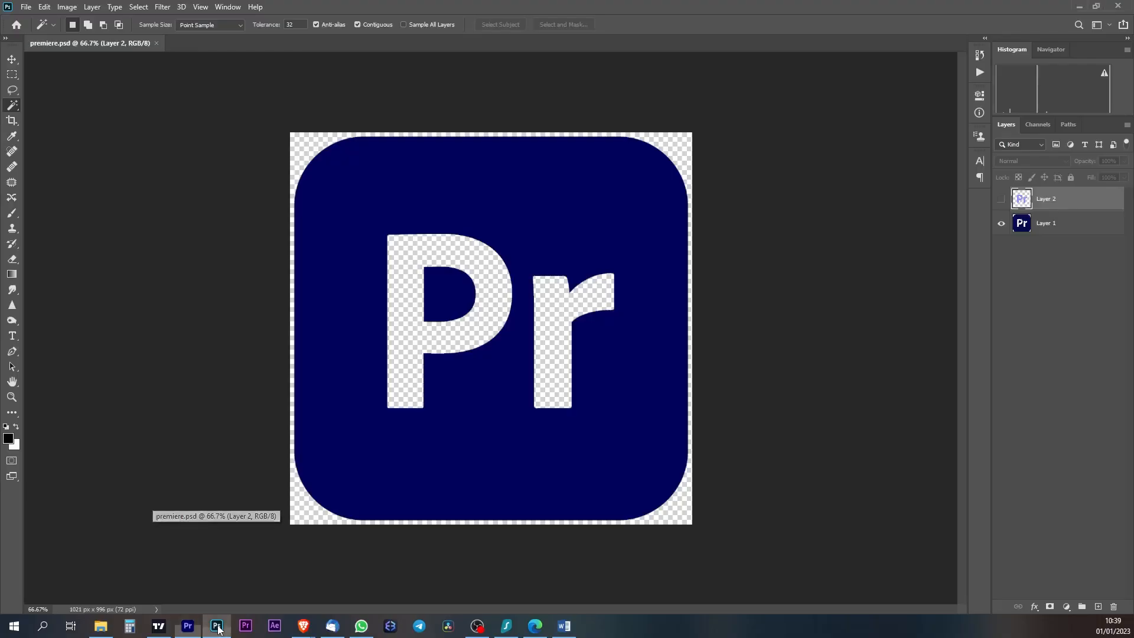
pyautogui.click(1001, 201)
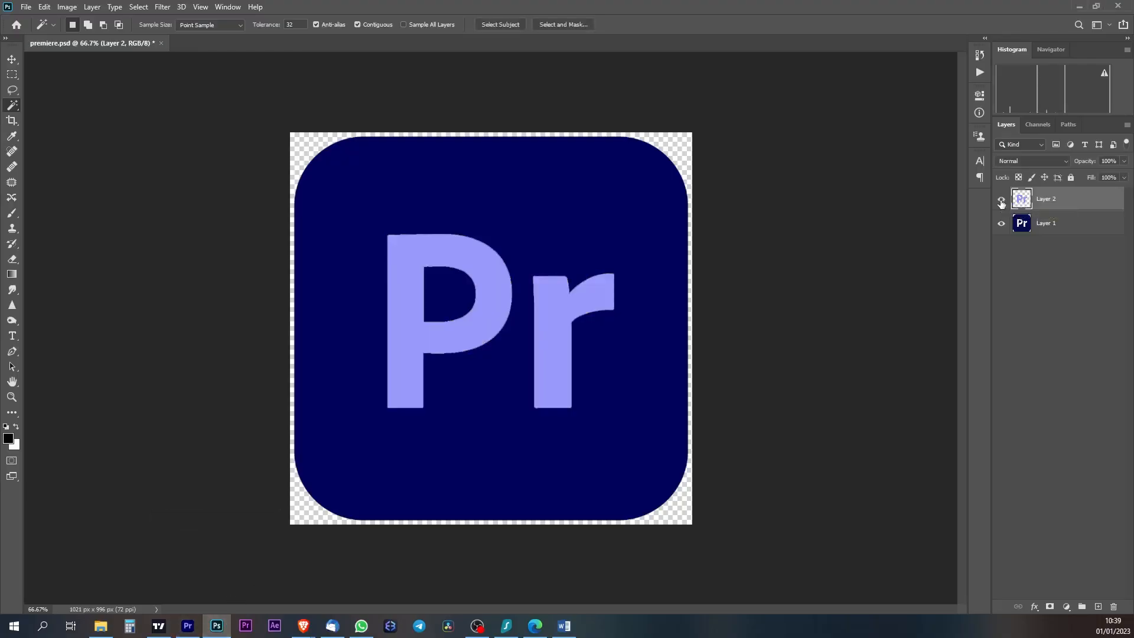
pyautogui.hotkey('ctrl', 's')
pyautogui.click(187, 626)
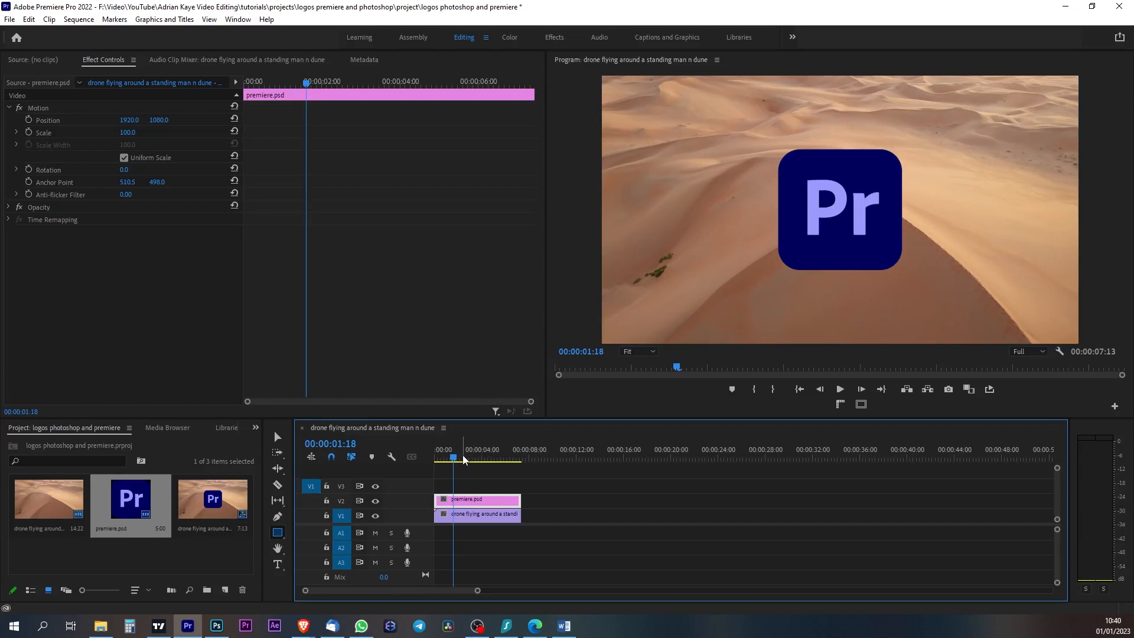
# Switch to Photoshop, hide Layer 2 with the Pr letters, and enable a Gradient Overlay in Layer 1's layer style
pyautogui.click(216, 626)
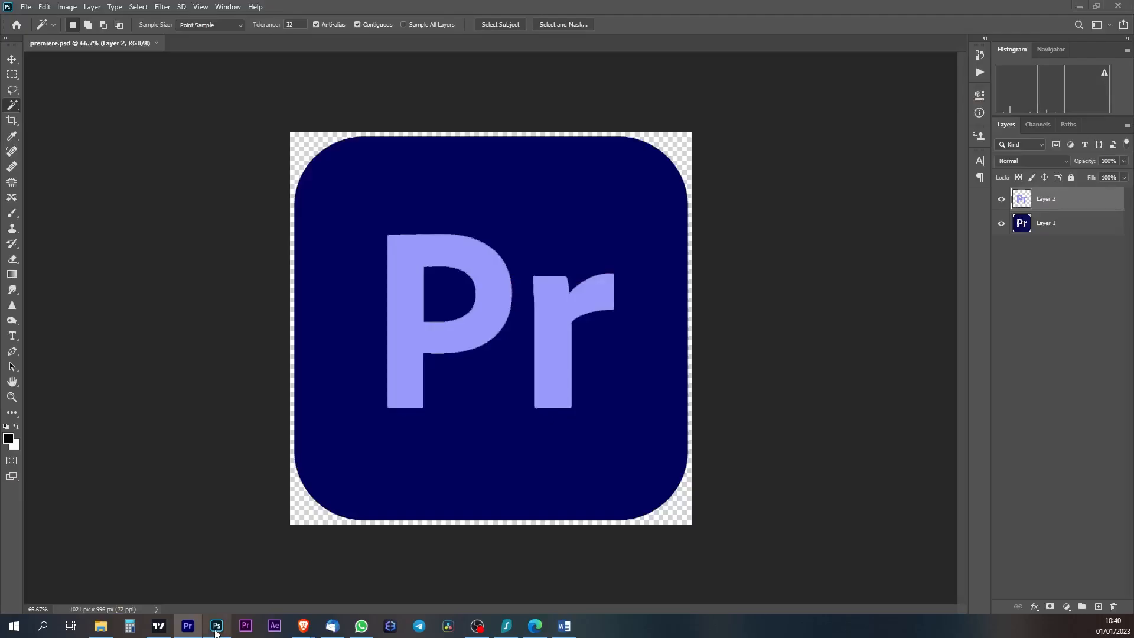
pyautogui.click(1000, 200)
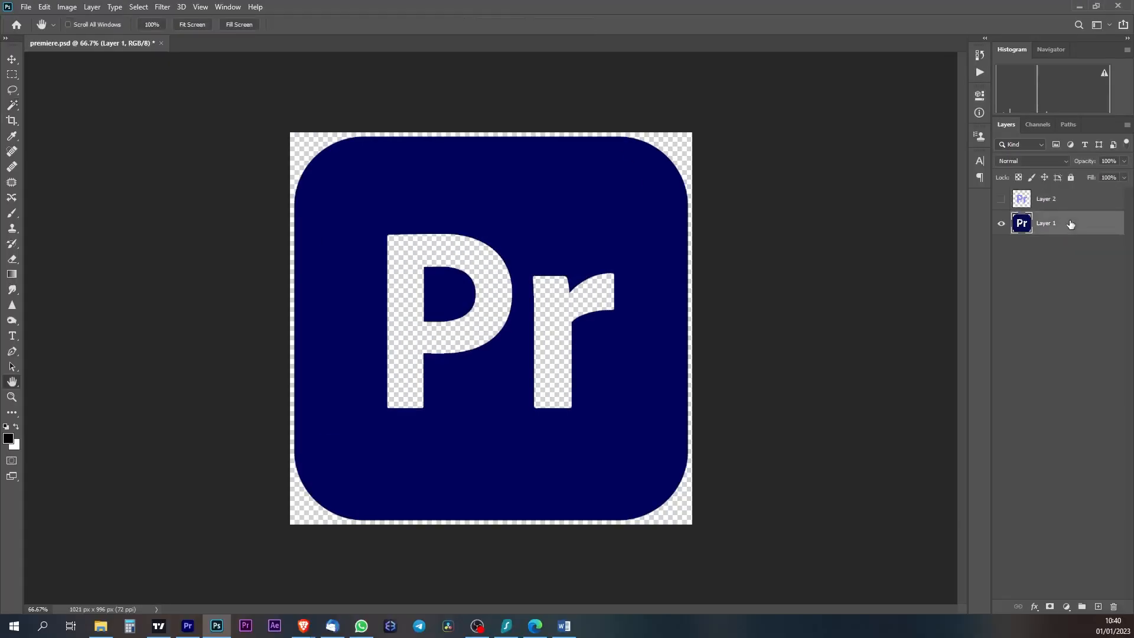
pyautogui.doubleClick(1052, 253)
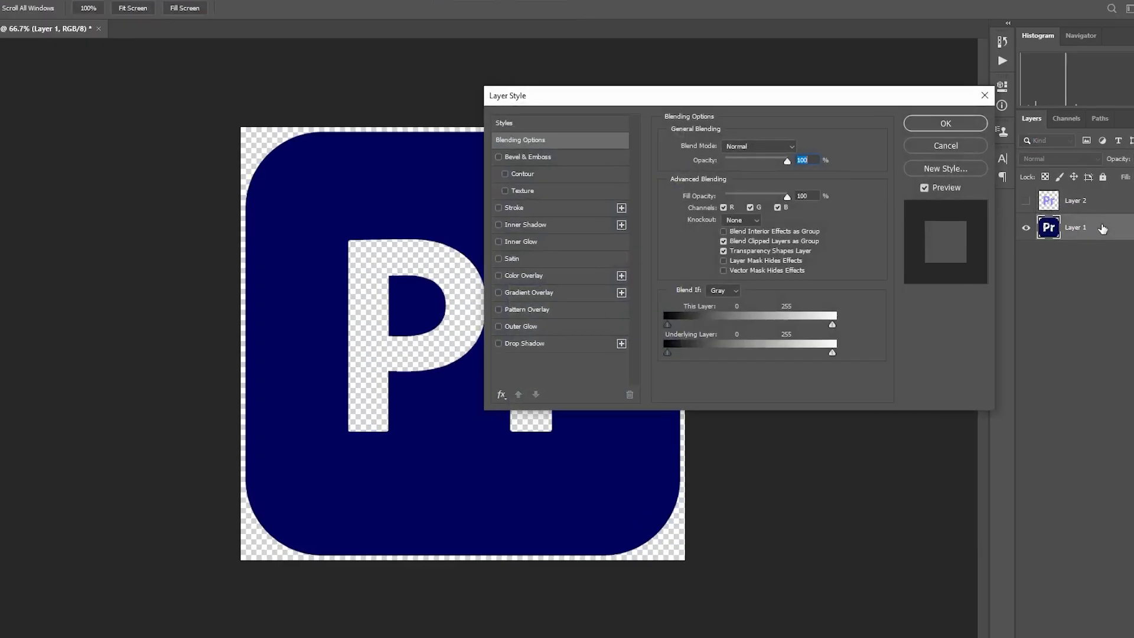
pyautogui.moveTo(633, 99); pyautogui.dragTo(613, 89)
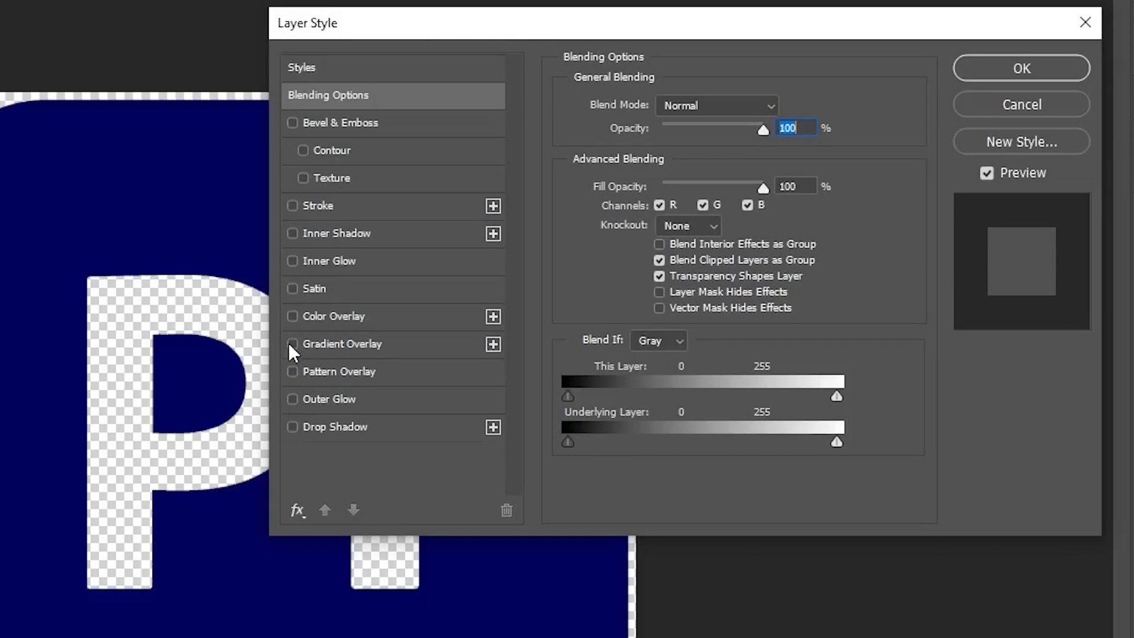
pyautogui.click(349, 342)
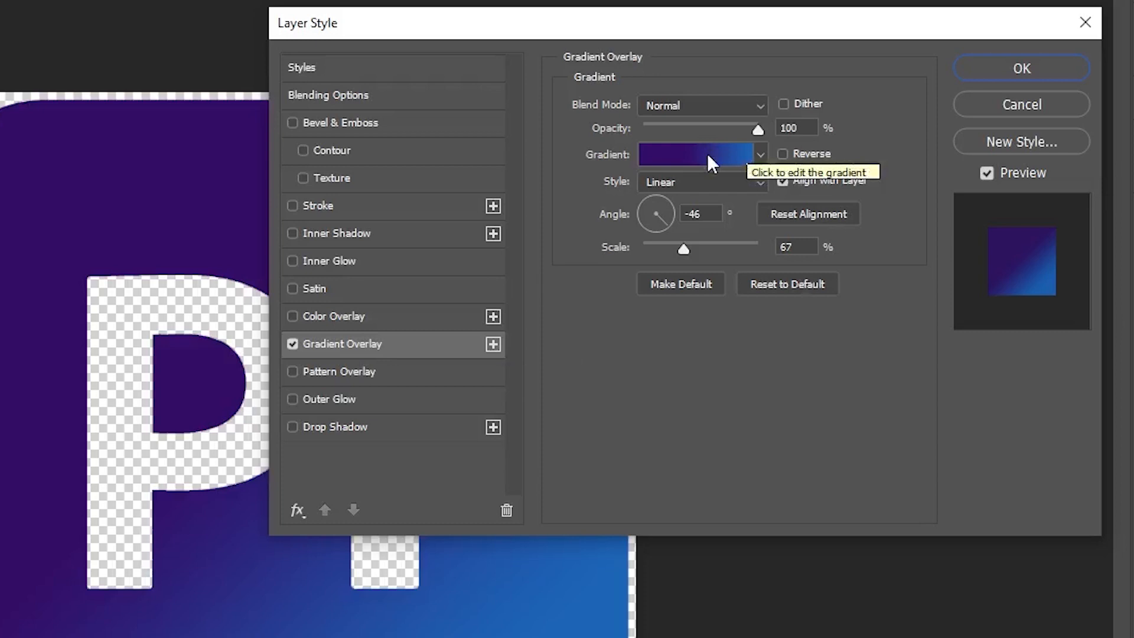
# Try several presets from the blue gradients on Layer 1's Gradient Overlay
pyautogui.click(761, 152)
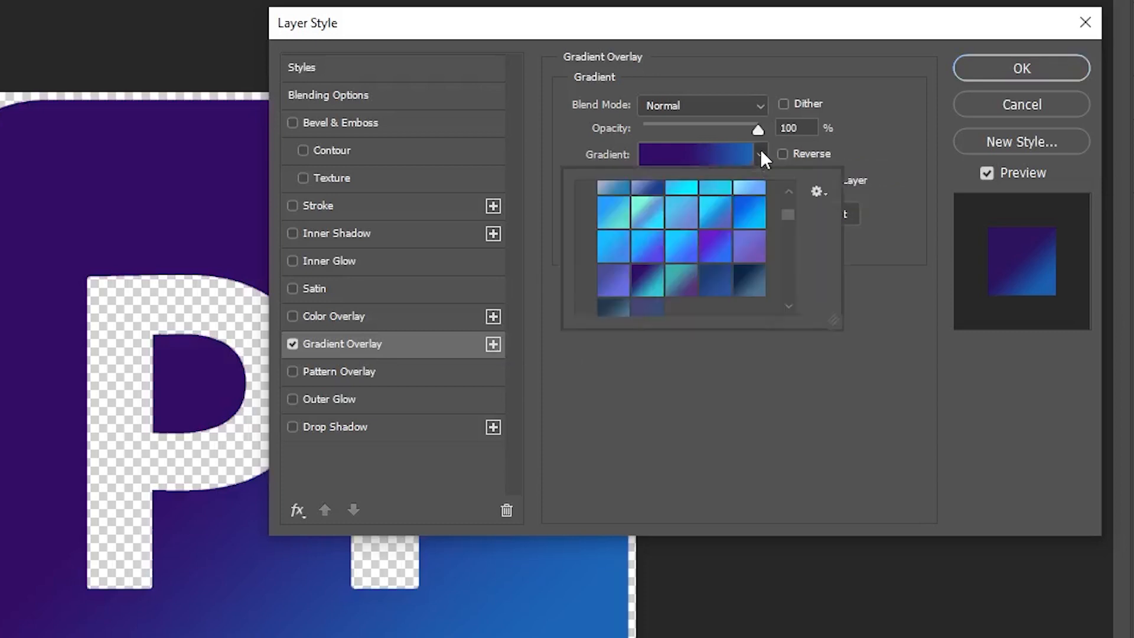
pyautogui.click(691, 257)
pyautogui.click(640, 238)
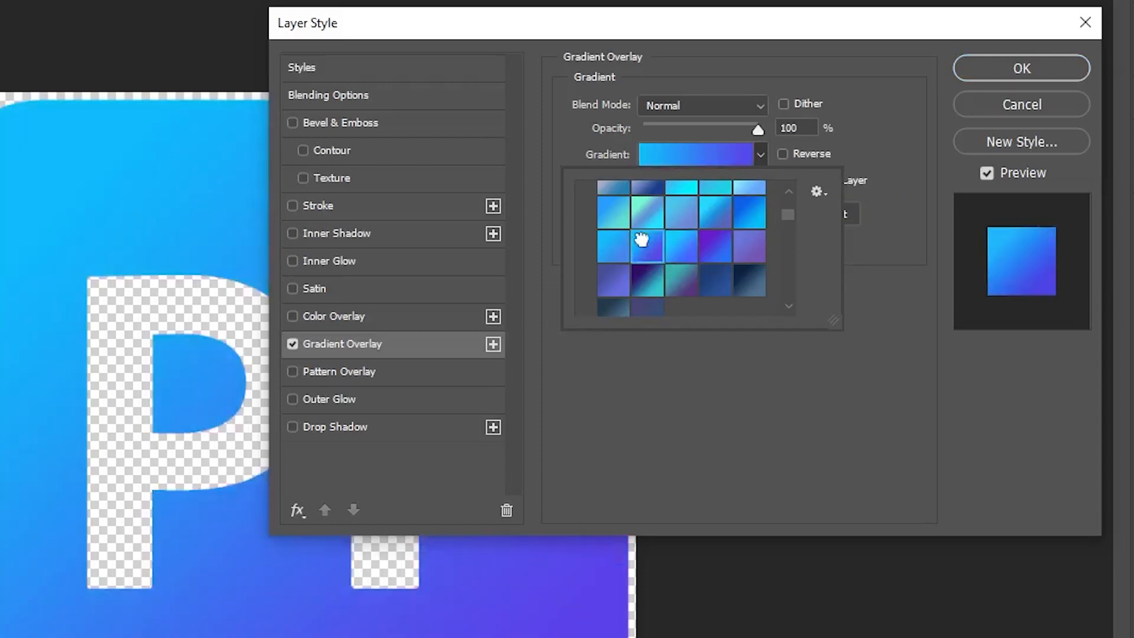
pyautogui.click(610, 241)
pyautogui.click(646, 187)
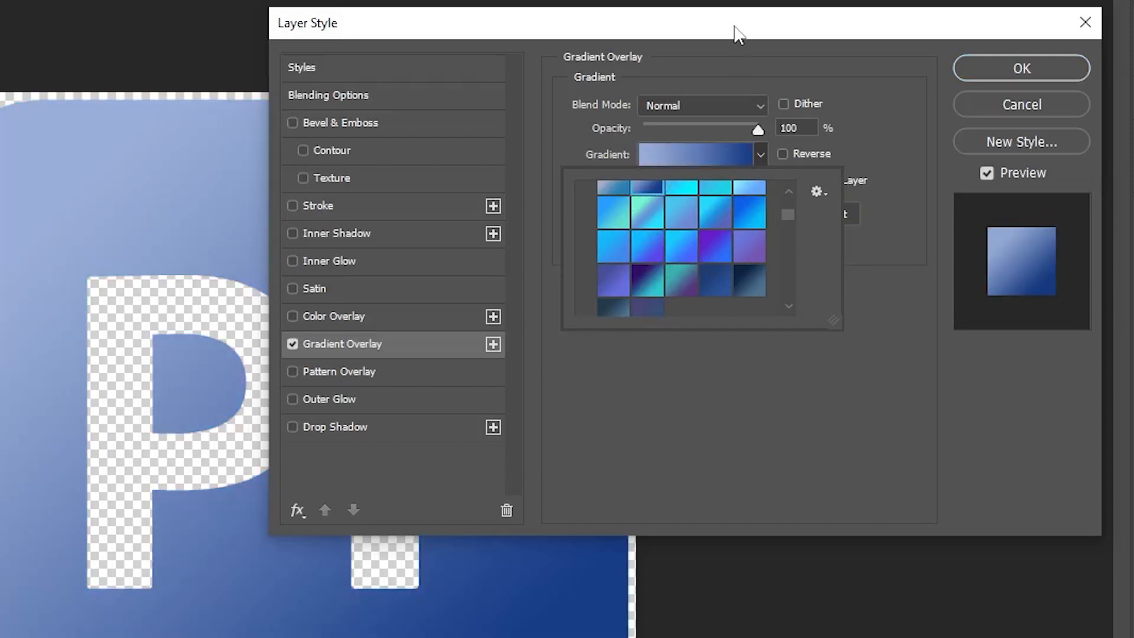
pyautogui.moveTo(738, 34); pyautogui.dragTo(761, 1)
# Expand the Purples gradient group and try a magenta-to-purple preset on the overlay
pyautogui.click(778, 119)
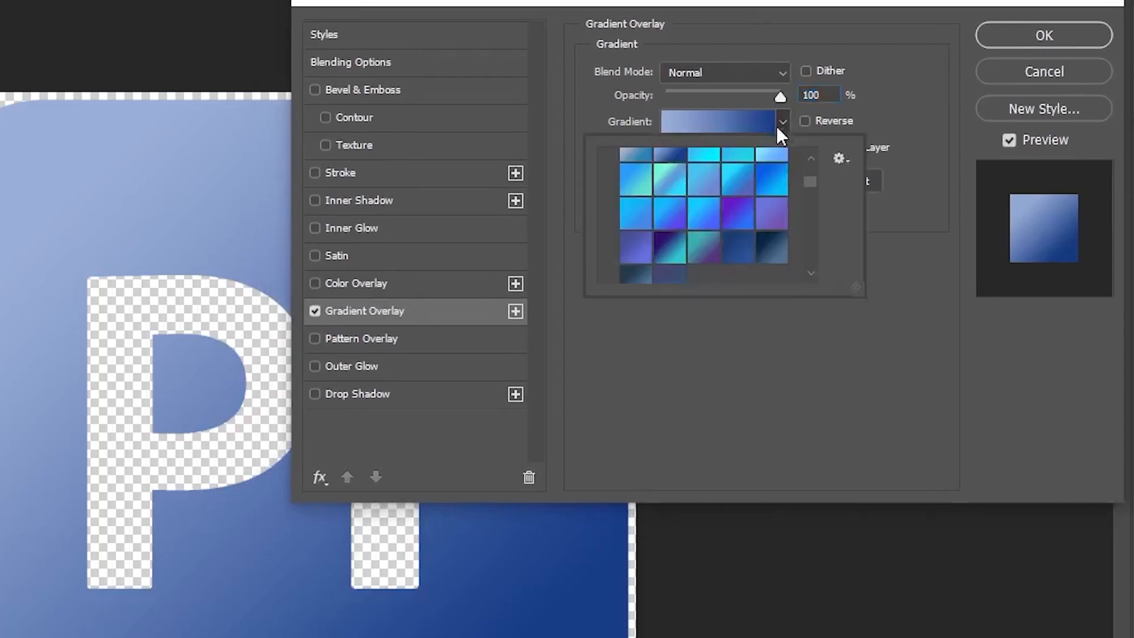
pyautogui.click(776, 126)
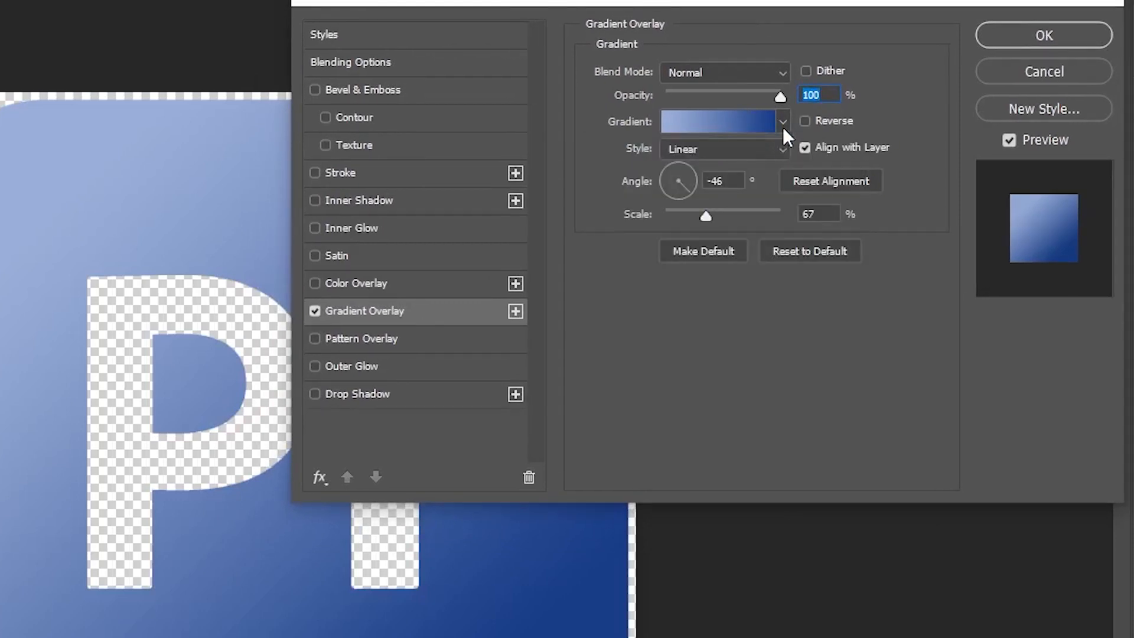
pyautogui.click(783, 123)
pyautogui.scroll(-3, 806, 186)
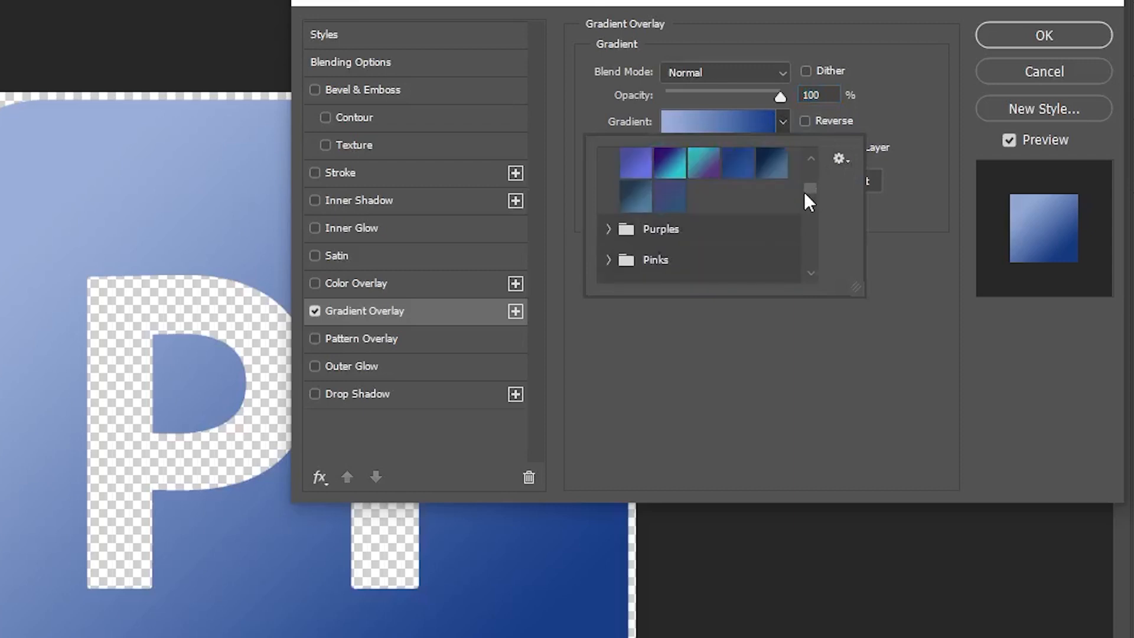
pyautogui.click(613, 230)
pyautogui.scroll(-3, 727, 271)
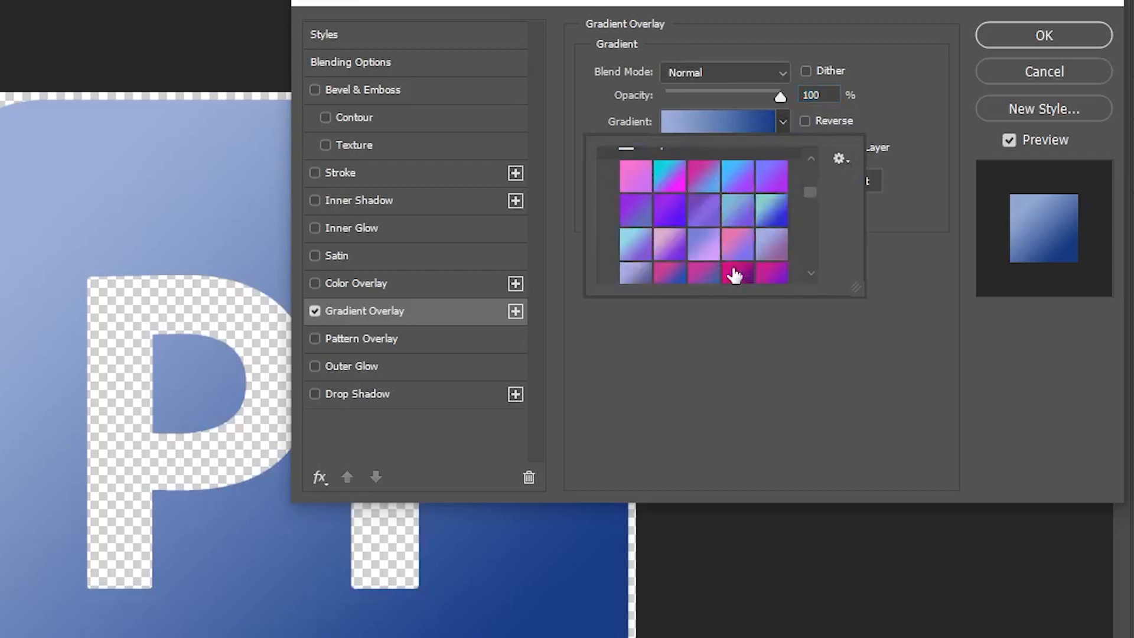
pyautogui.click(741, 183)
# Return to the blue gradient presets, compare the darker ones, and apply Blue_27 to the overlay
pyautogui.moveTo(810, 201); pyautogui.dragTo(810, 179)
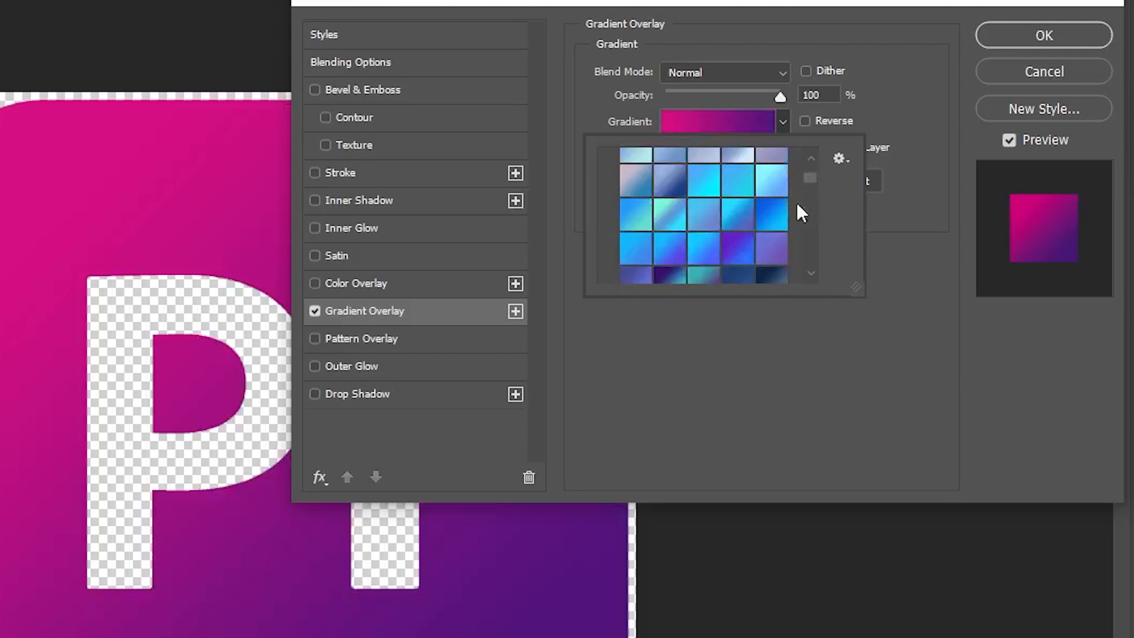
pyautogui.click(729, 243)
pyautogui.scroll(-1, 728, 244)
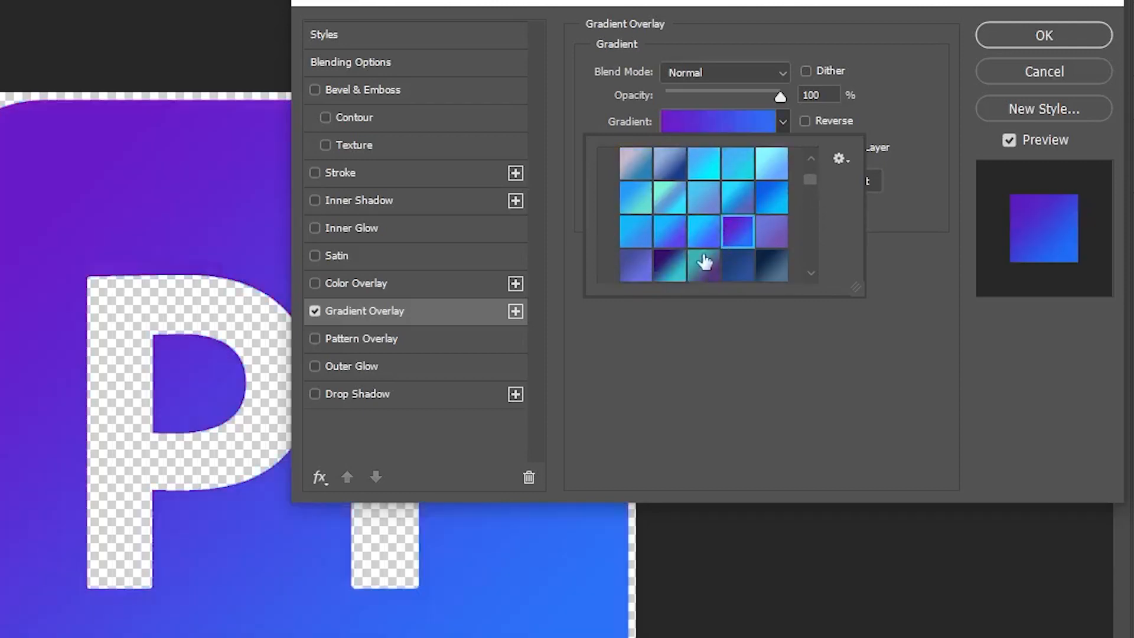
pyautogui.click(667, 264)
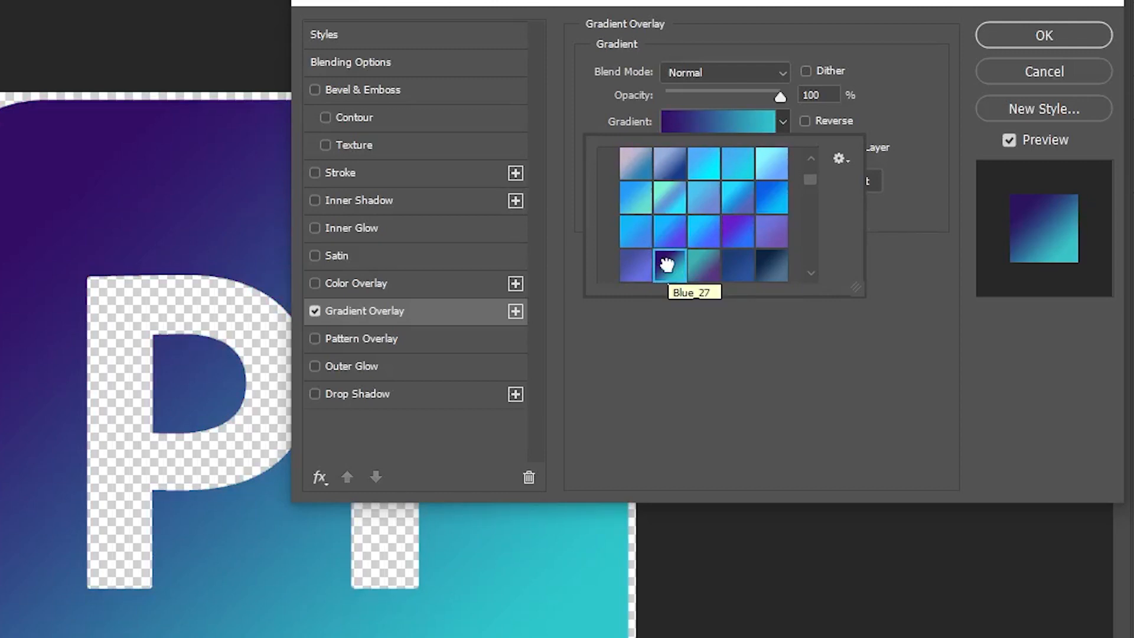
# Edit the overlay gradient, moving the dark purple stop to 37% and setting the end stop's color to blue 3060cd
pyautogui.click(718, 120)
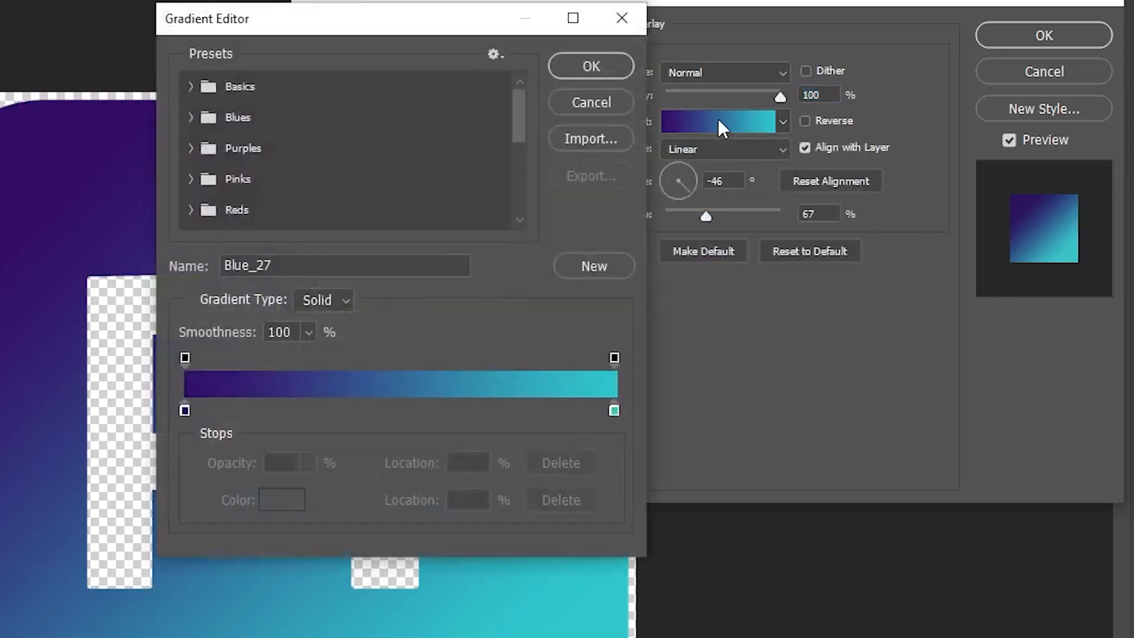
pyautogui.moveTo(184, 410); pyautogui.dragTo(343, 416)
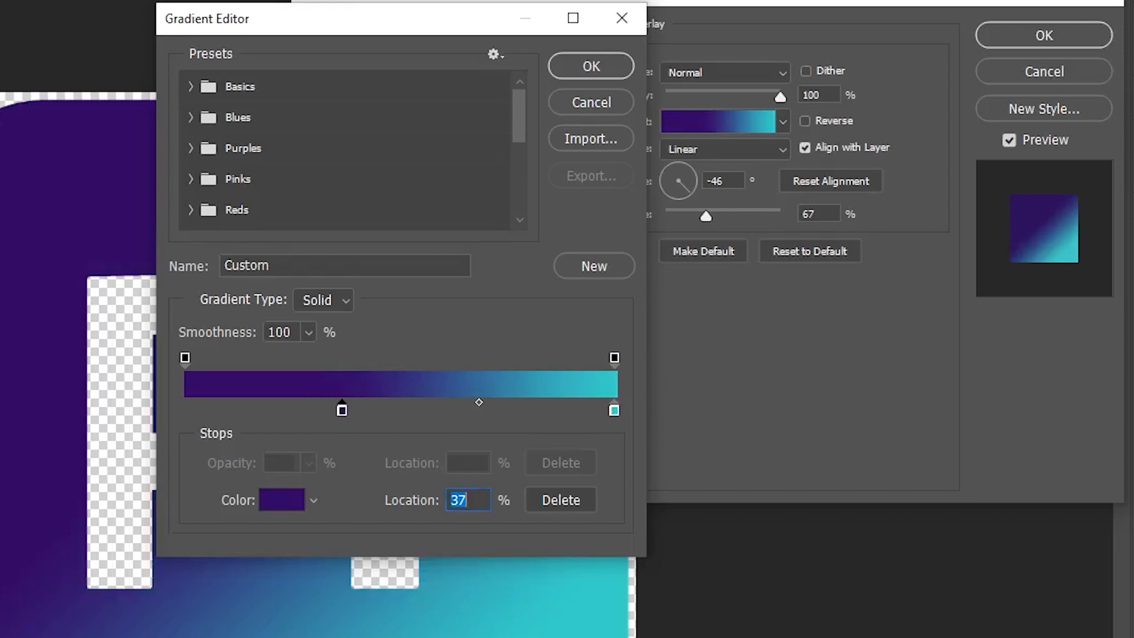
pyautogui.click(614, 410)
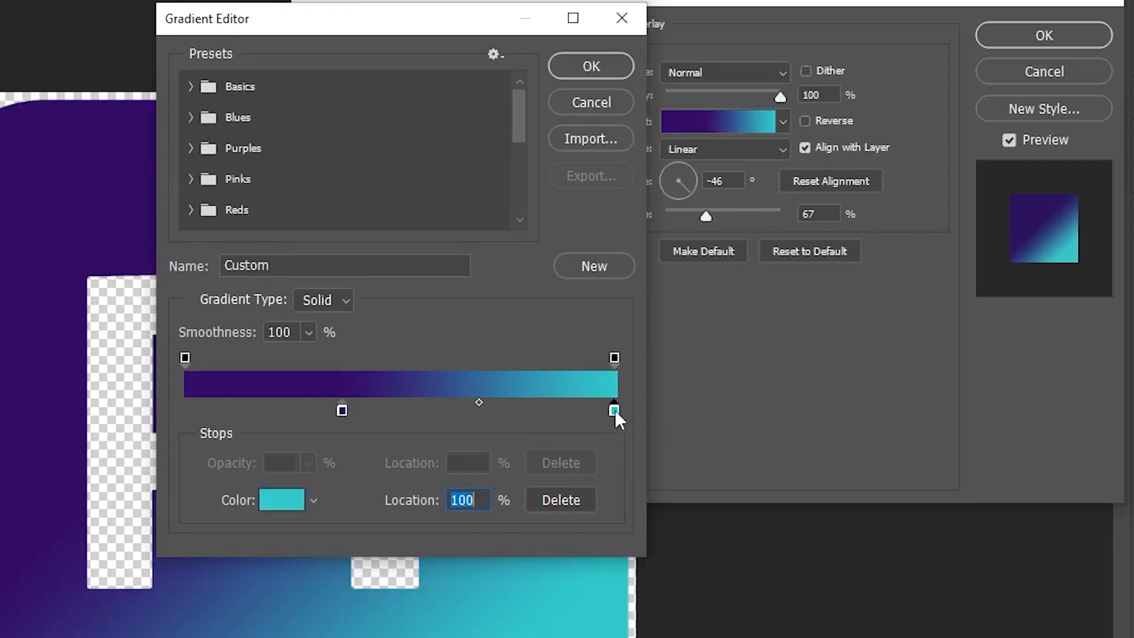
pyautogui.click(288, 502)
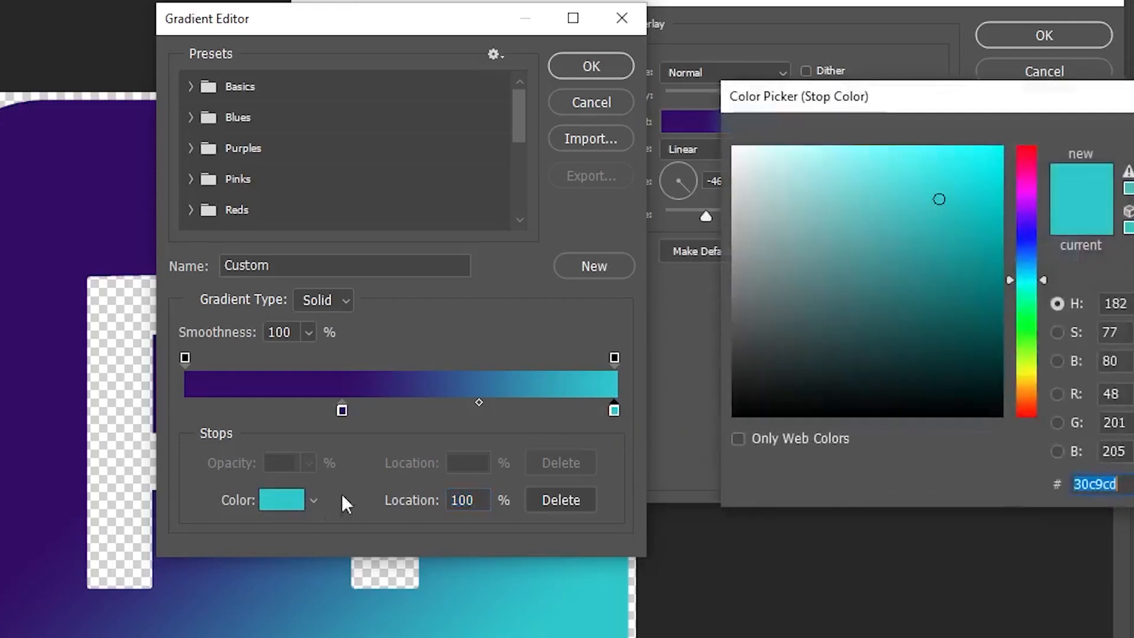
pyautogui.moveTo(1020, 275); pyautogui.dragTo(1016, 251)
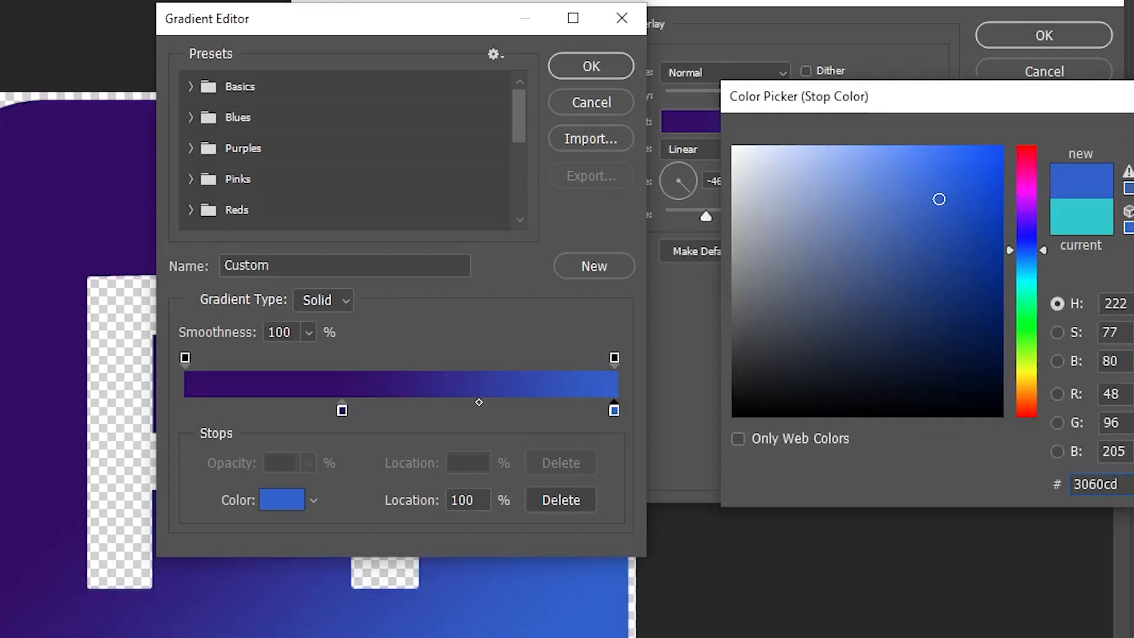
pyautogui.click(591, 67)
pyautogui.press('Return')
pyautogui.click(593, 66)
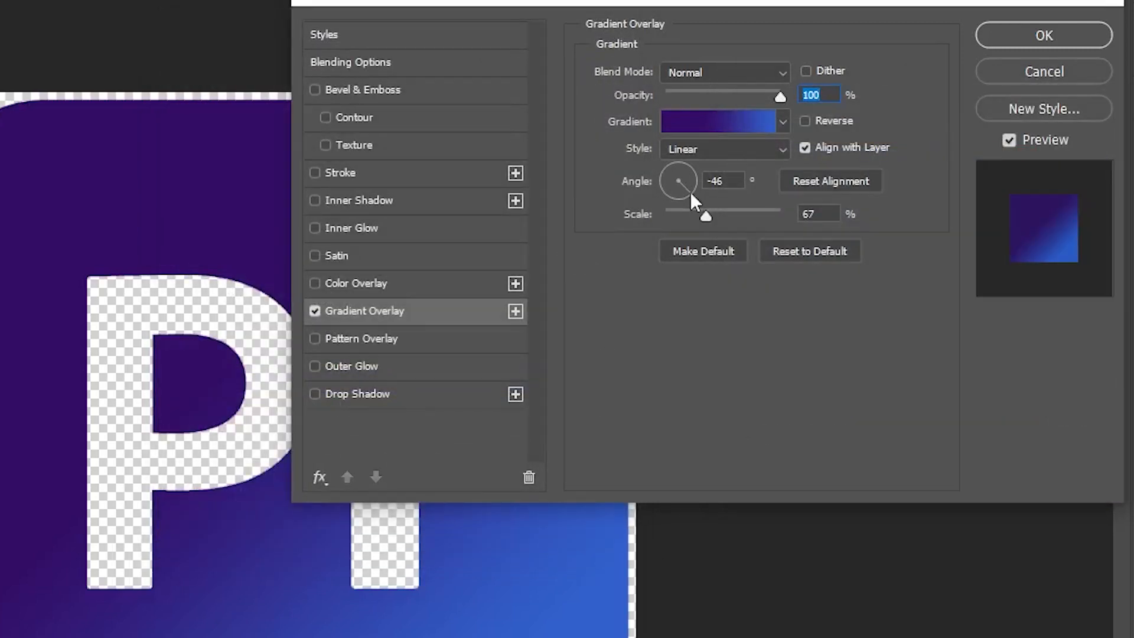
# Set the gradient angle to about -117°, apply the layer style, and save premiere.psd
pyautogui.moveTo(689, 190); pyautogui.dragTo(672, 193)
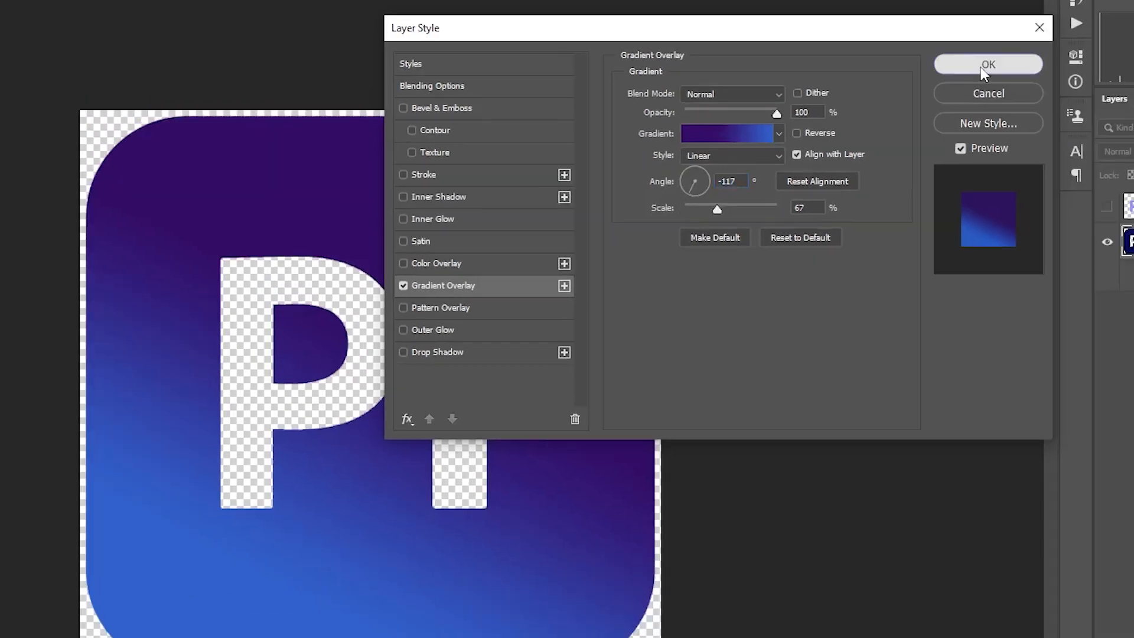
pyautogui.click(1040, 37)
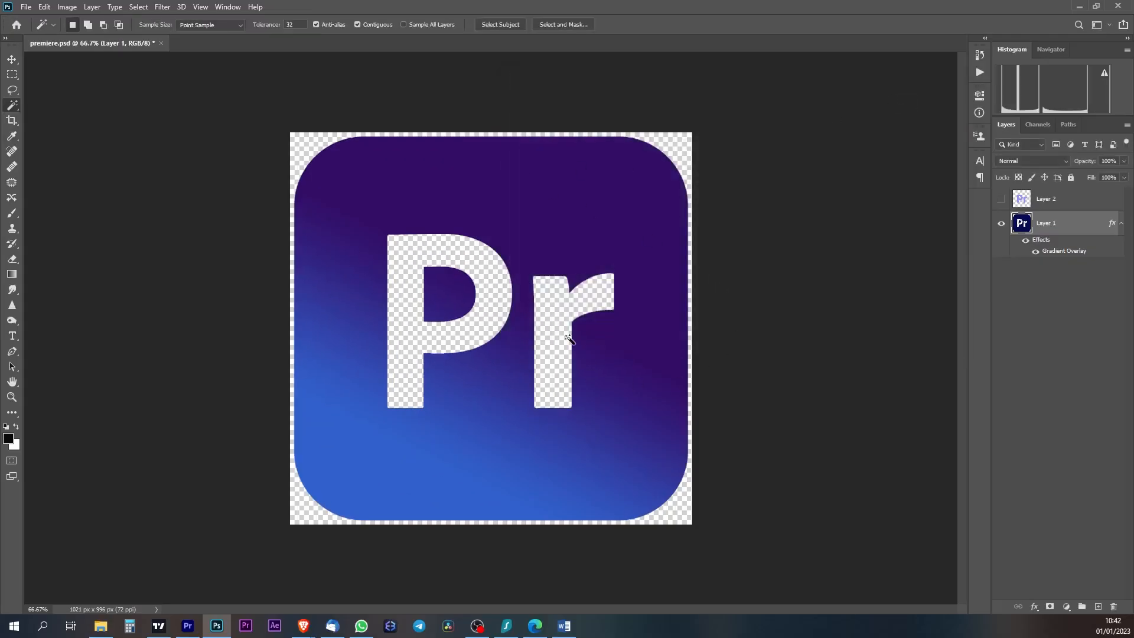
pyautogui.hotkey('ctrl', 's')
# Switch to Premiere Pro and scrub the sequence to check the gradient logo over the drone footage
pyautogui.click(188, 625)
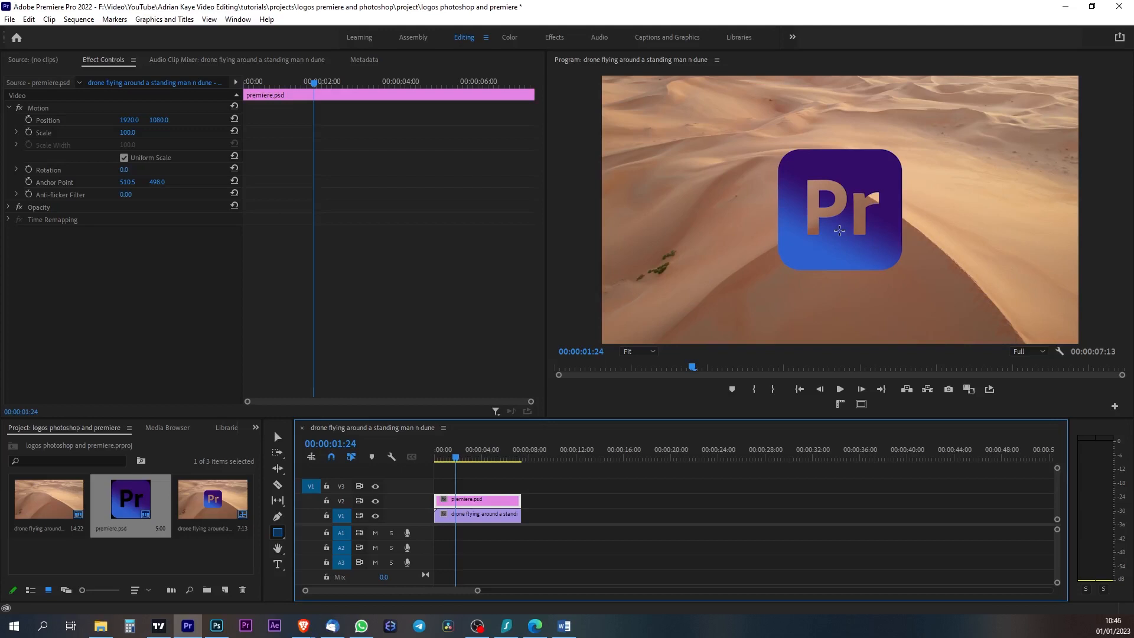
pyautogui.moveTo(454, 460)
pyautogui.mouseDown()
pyautogui.moveTo(431, 460)
pyautogui.moveTo(450, 460)
pyautogui.mouseUp()
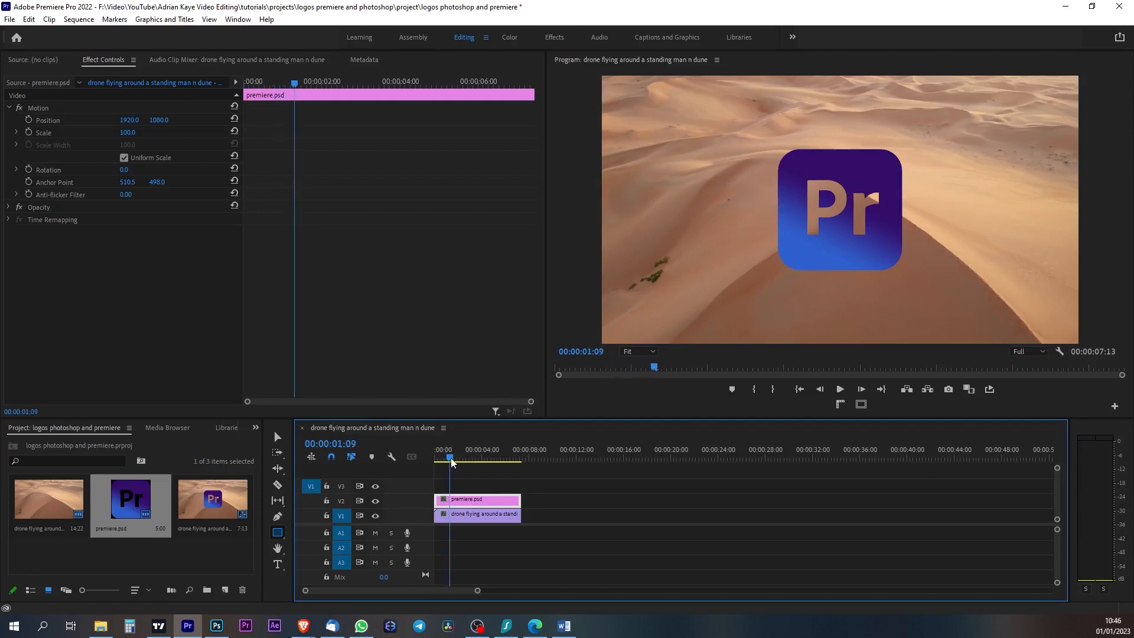
pyautogui.moveTo(451, 462); pyautogui.dragTo(454, 463)
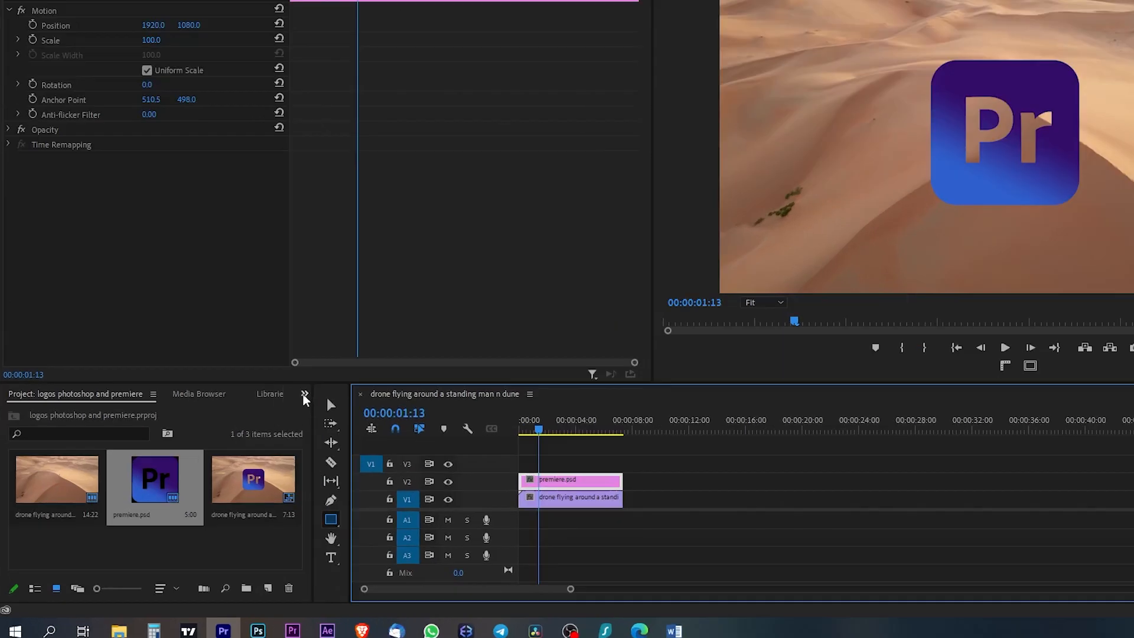
# Search the effects for "trans" and apply the Distort Transform effect to the premiere.psd clip on V2
pyautogui.click(255, 428)
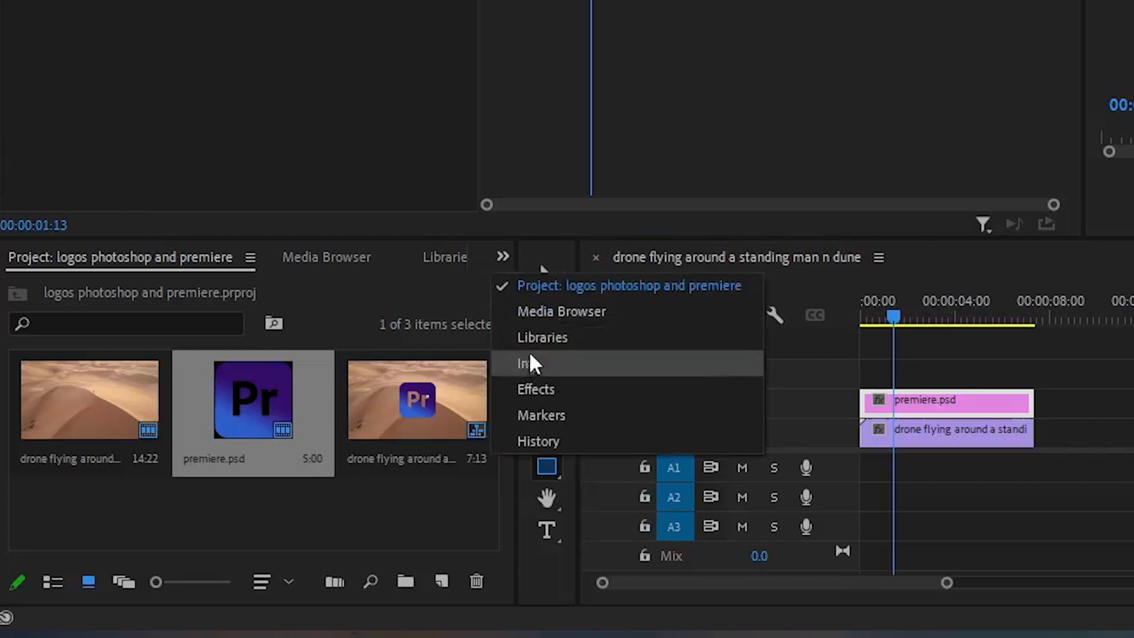
pyautogui.click(529, 386)
pyautogui.click(101, 288)
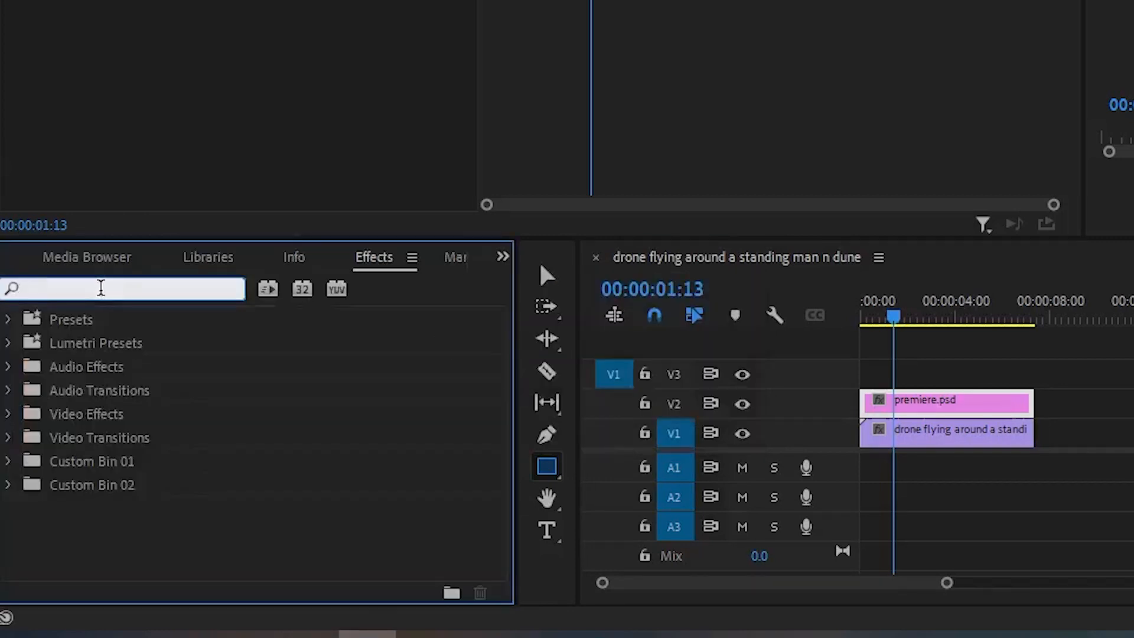
pyautogui.write('trans')
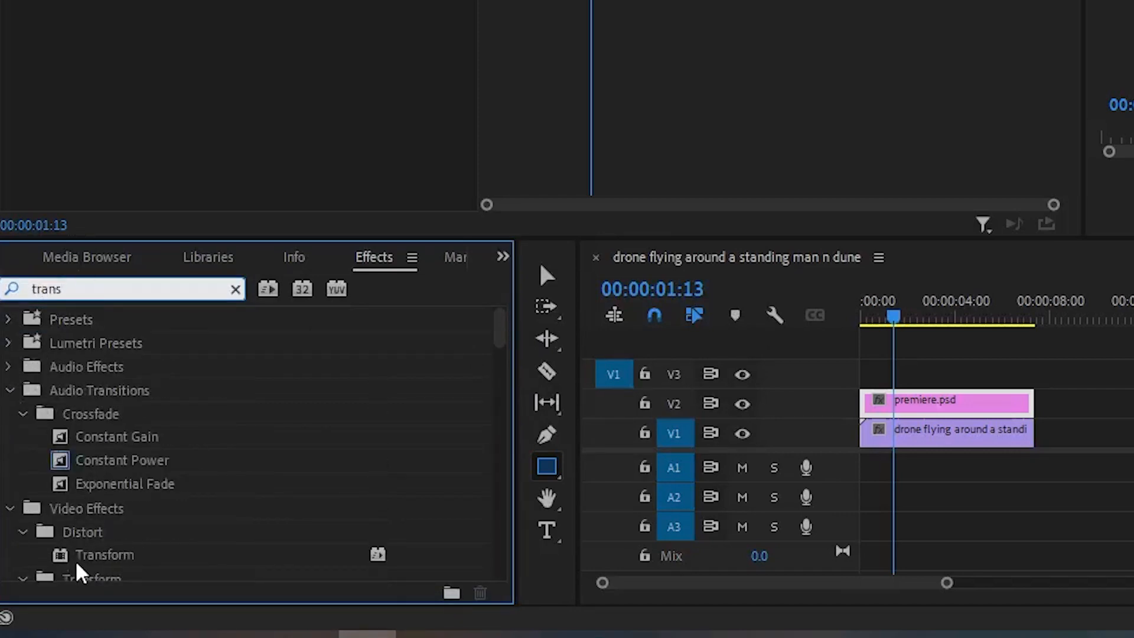
pyautogui.moveTo(62, 560); pyautogui.dragTo(942, 401)
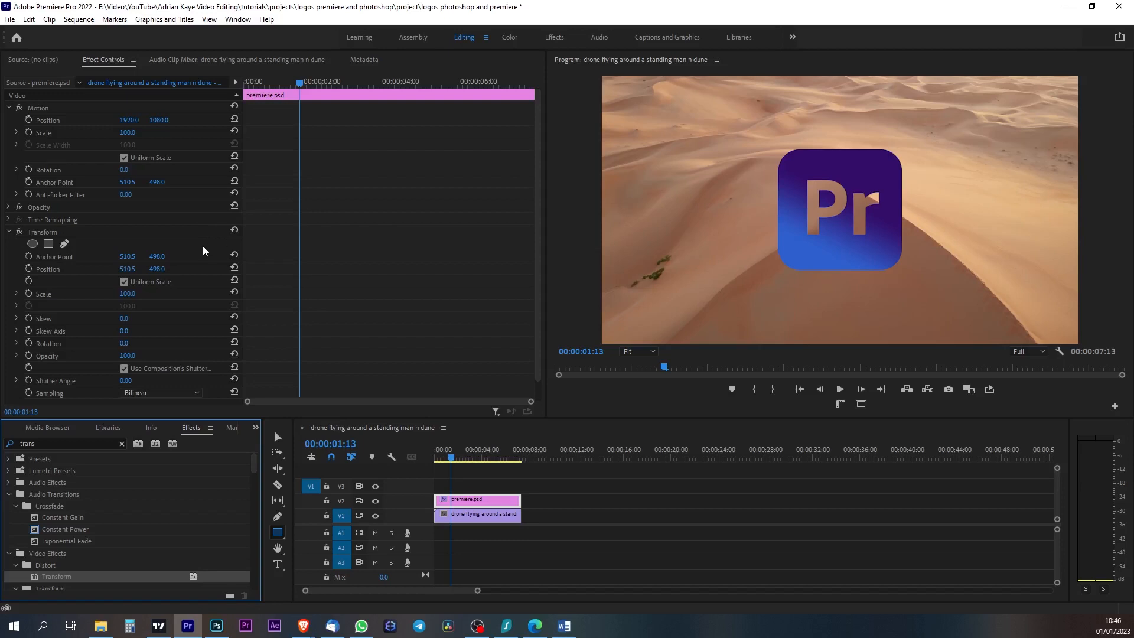
# Enable keyframing for the Transform effect's Position at 00:00:01:13 with the logo in its current centered position
pyautogui.scroll(-1, 203, 246)
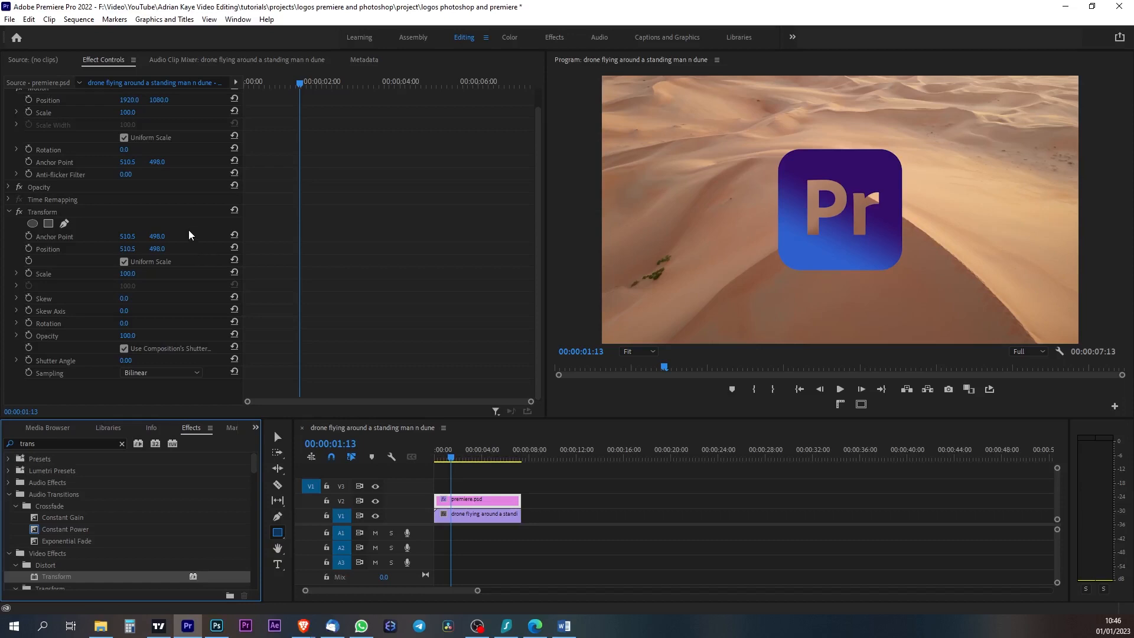
pyautogui.scroll(1, 162, 197)
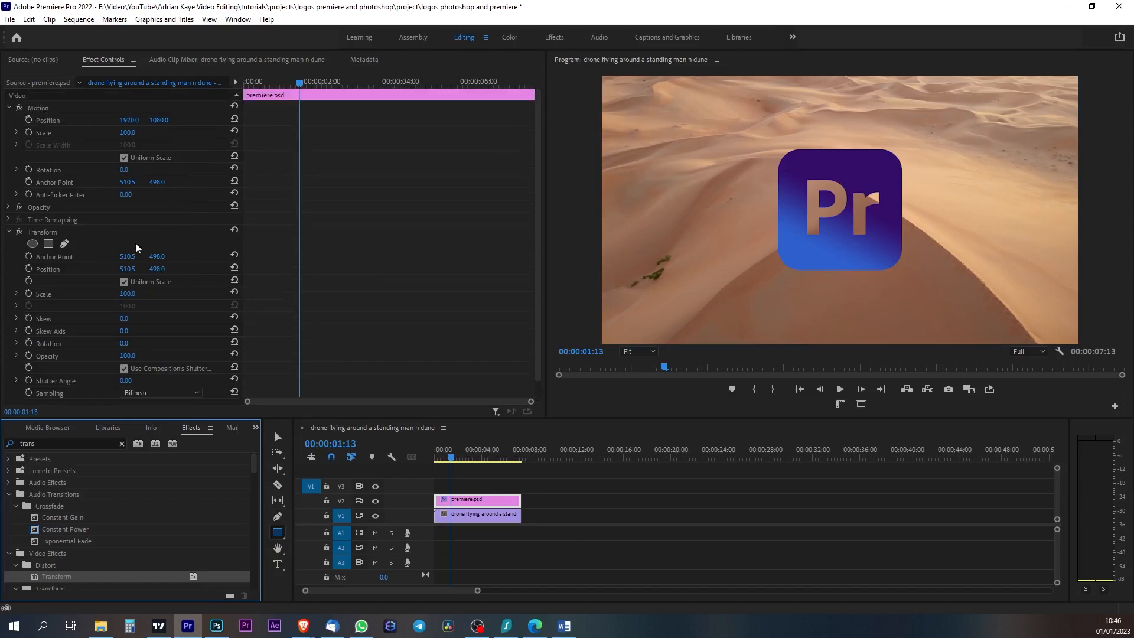
pyautogui.scroll(-1, 168, 250)
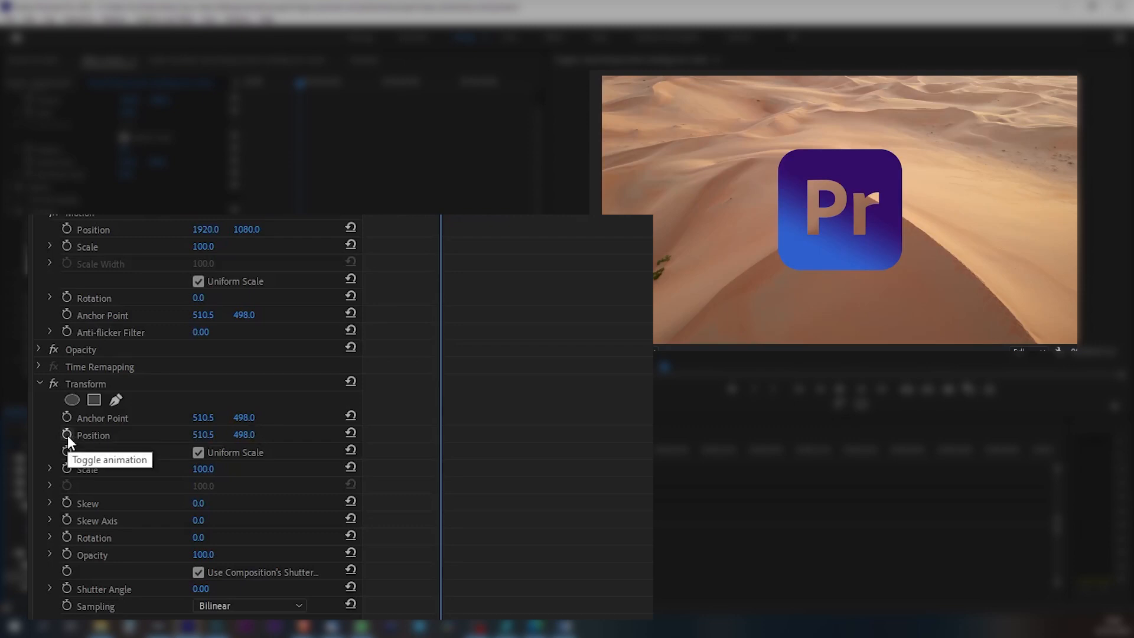
pyautogui.click(67, 434)
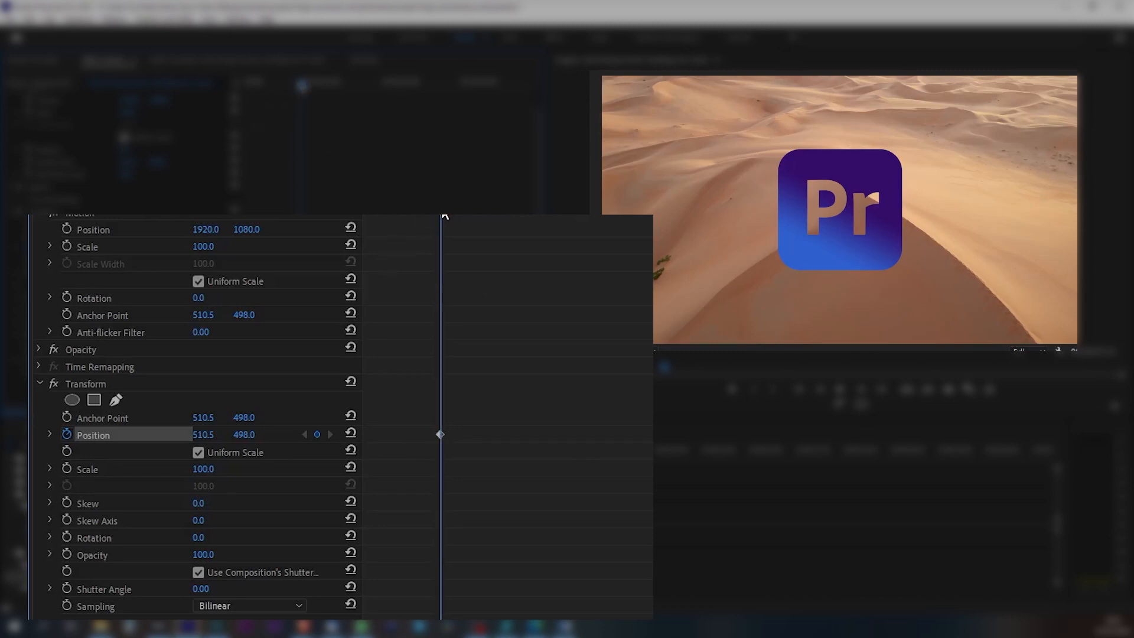
# Add an earlier Transform Position keyframe near the clip's start with Y at 1857.0 and play back the logo's rise
pyautogui.moveTo(444, 216); pyautogui.dragTo(382, 220)
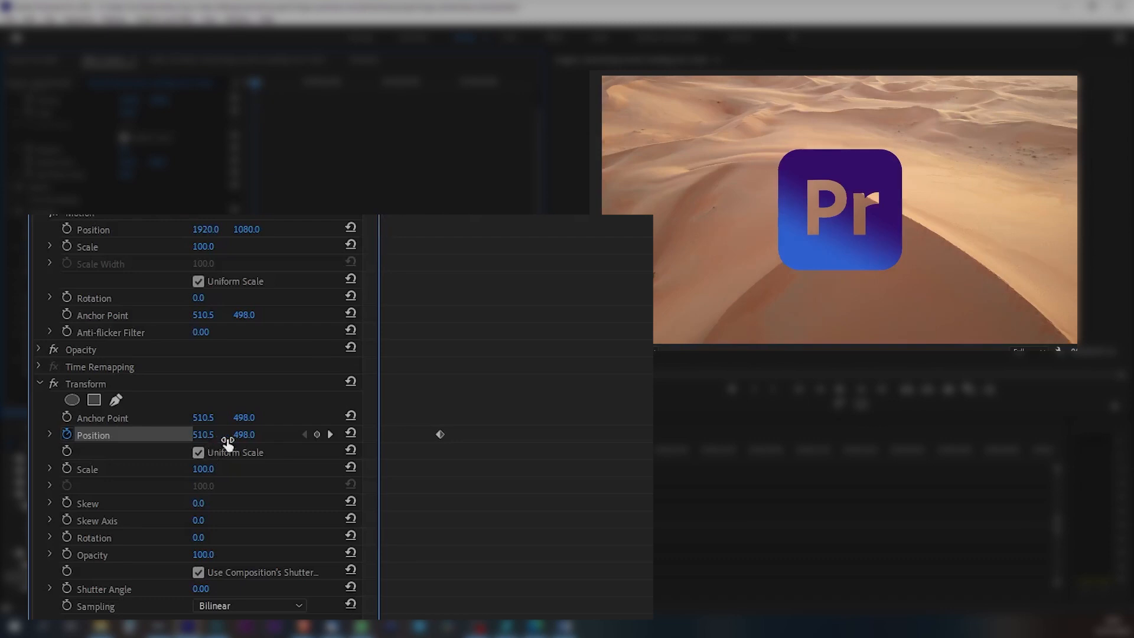
pyautogui.moveTo(239, 437); pyautogui.dragTo(437, 437)
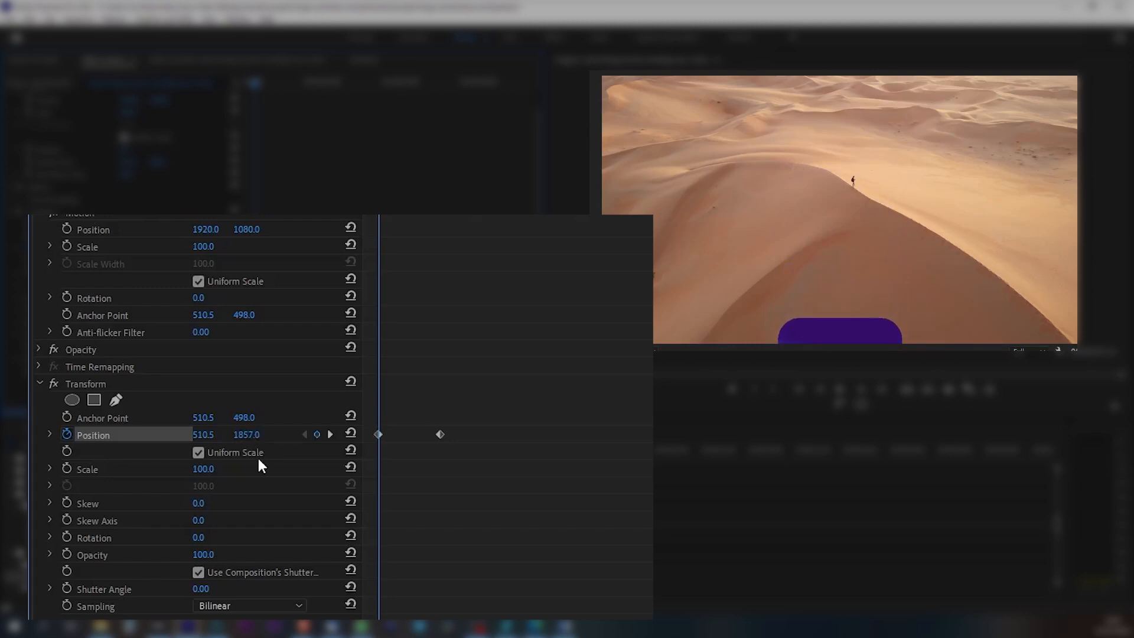
pyautogui.click(375, 216)
pyautogui.moveTo(377, 216); pyautogui.dragTo(374, 216)
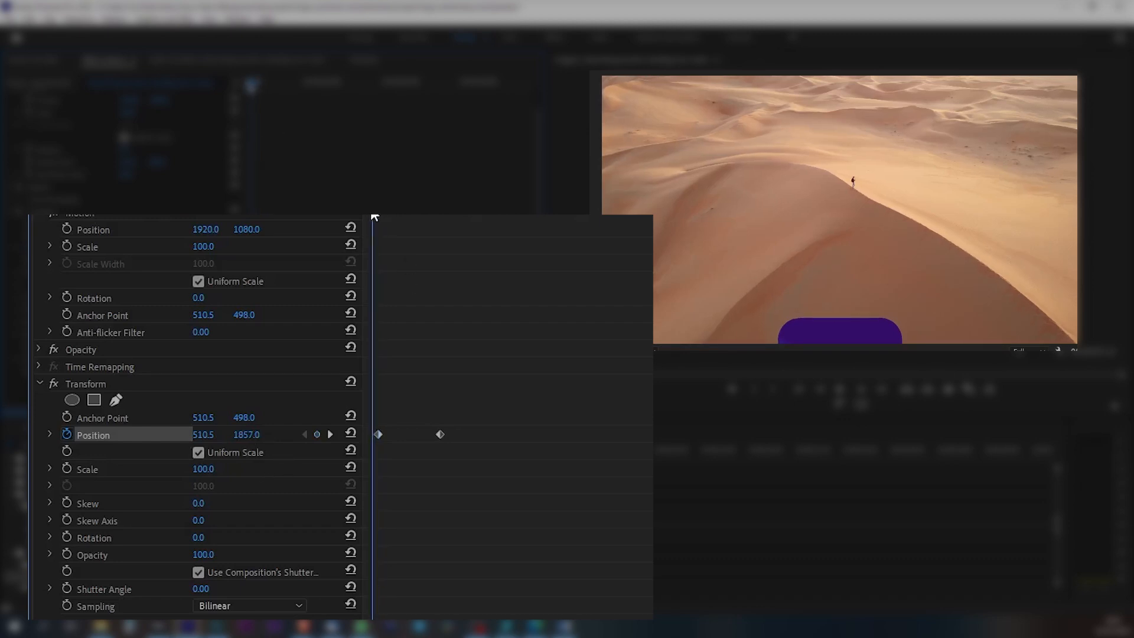
pyautogui.press('space')
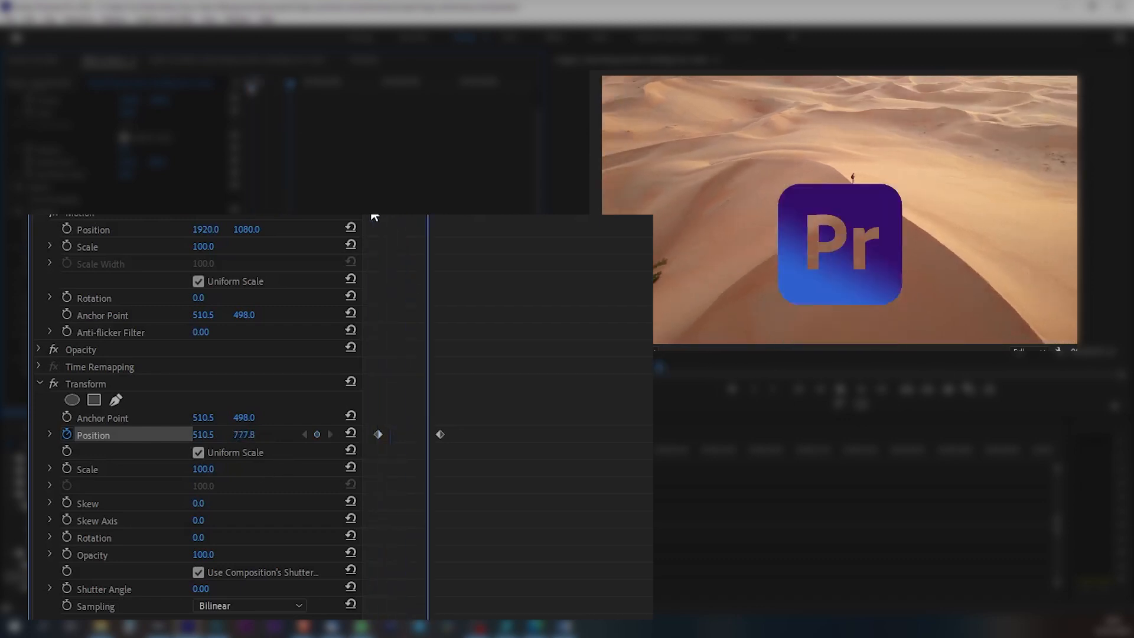
pyautogui.press('space')
pyautogui.moveTo(386, 215); pyautogui.dragTo(448, 208)
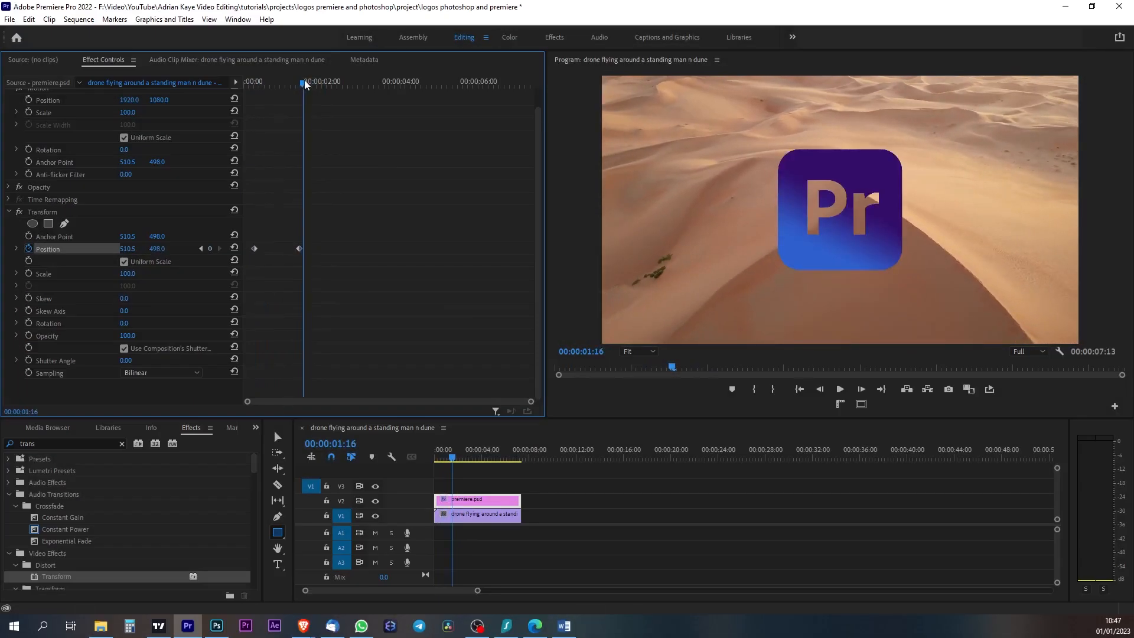
pyautogui.moveTo(305, 84); pyautogui.dragTo(309, 84)
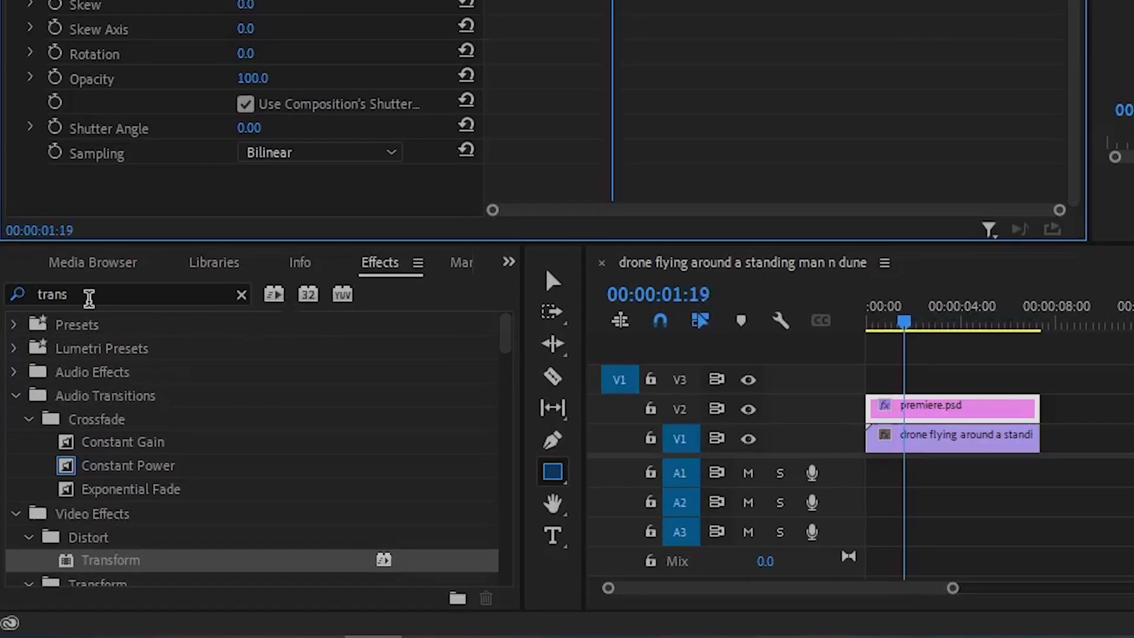
# Search the effects for "crop", apply the Crop effect to the premiere.psd clip on V2, and select it to show its bounds
pyautogui.moveTo(88, 298); pyautogui.dragTo(32, 305)
pyautogui.write('crop')
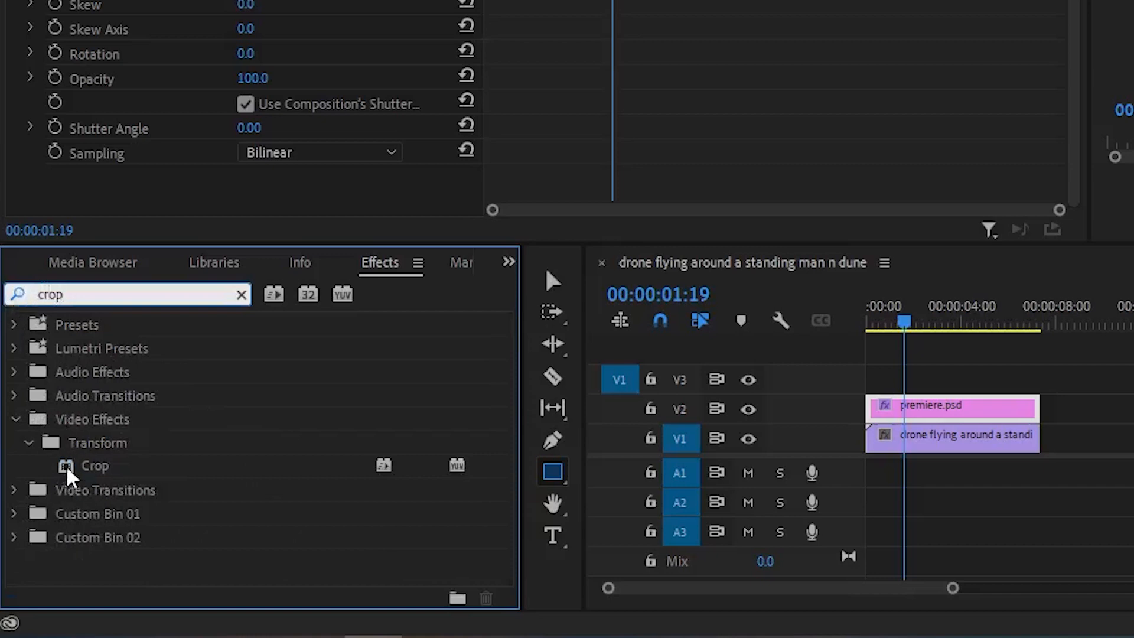
pyautogui.moveTo(66, 467); pyautogui.dragTo(945, 413)
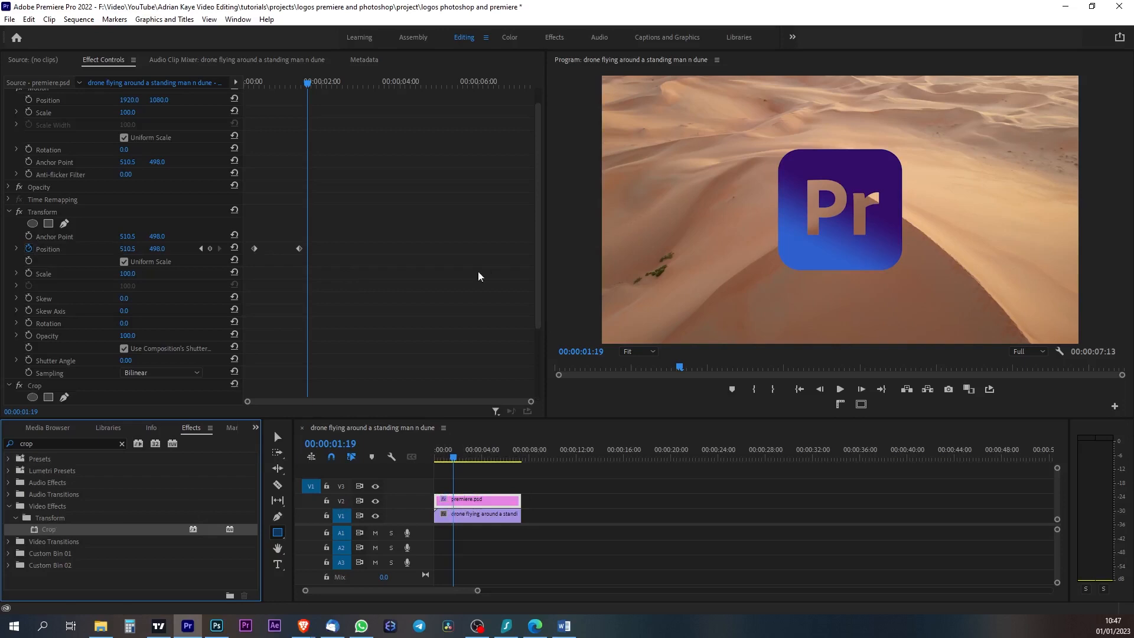
pyautogui.moveTo(536, 250); pyautogui.dragTo(544, 297)
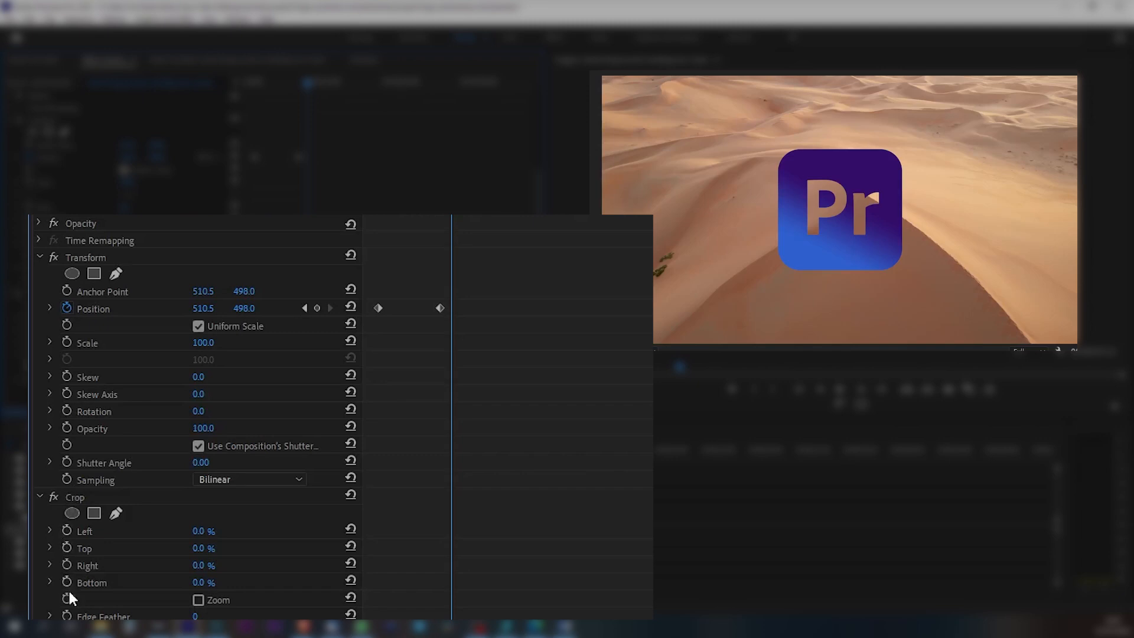
pyautogui.click(75, 497)
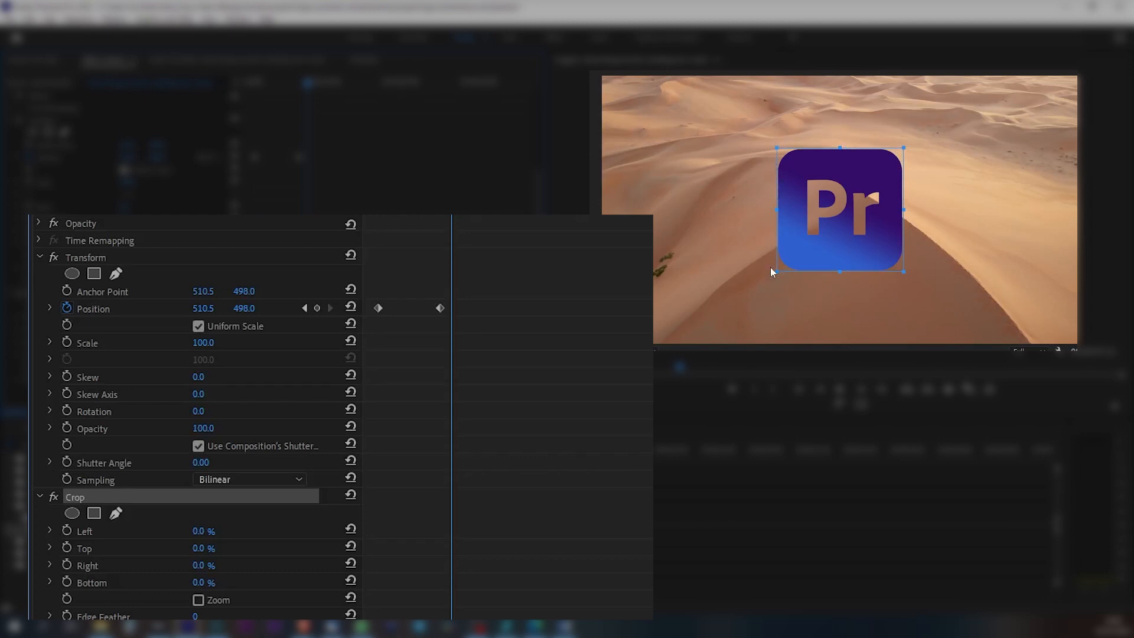
# Play back the clip from the start to check how the logo slides in within the crop bounds
pyautogui.moveTo(455, 217); pyautogui.dragTo(367, 217)
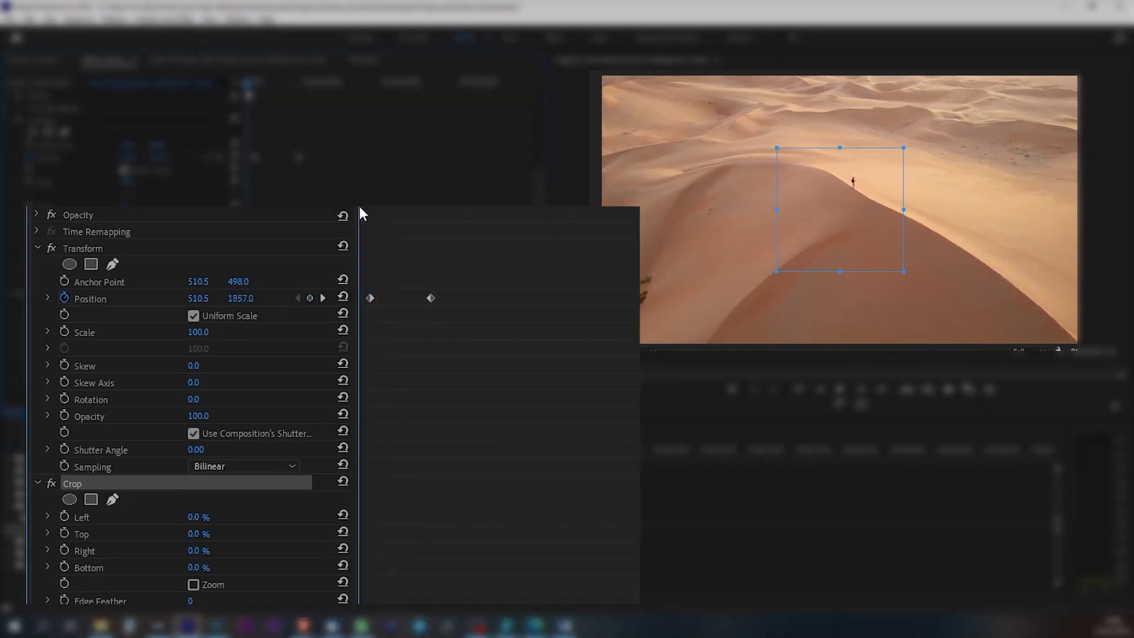
pyautogui.click(245, 88)
pyautogui.press('space')
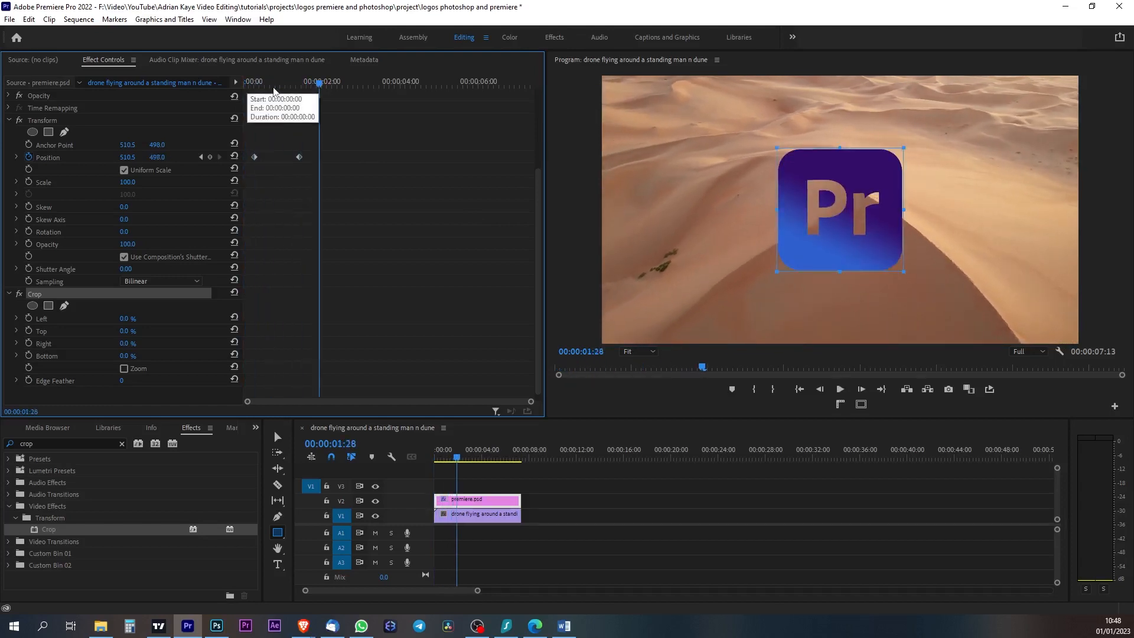
pyautogui.click(252, 87)
pyautogui.moveTo(256, 90); pyautogui.dragTo(301, 86)
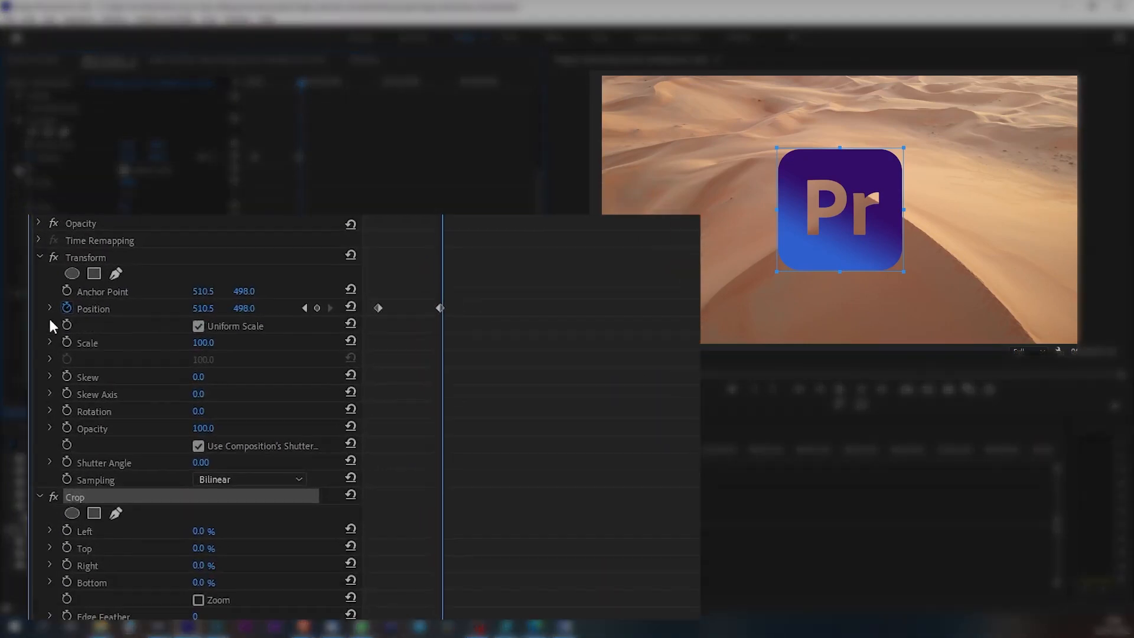
# Expand the Transform Position's velocity graph and apply temporal Ease In to its last keyframe
pyautogui.click(16, 157)
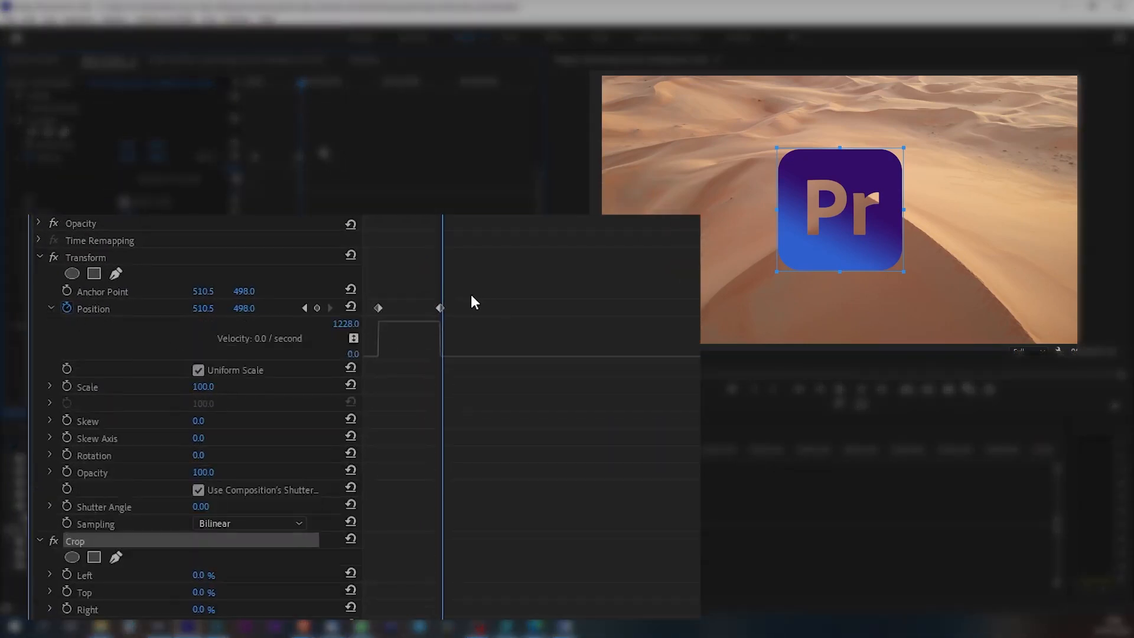
pyautogui.click(431, 314)
pyautogui.moveTo(463, 291); pyautogui.dragTo(419, 323)
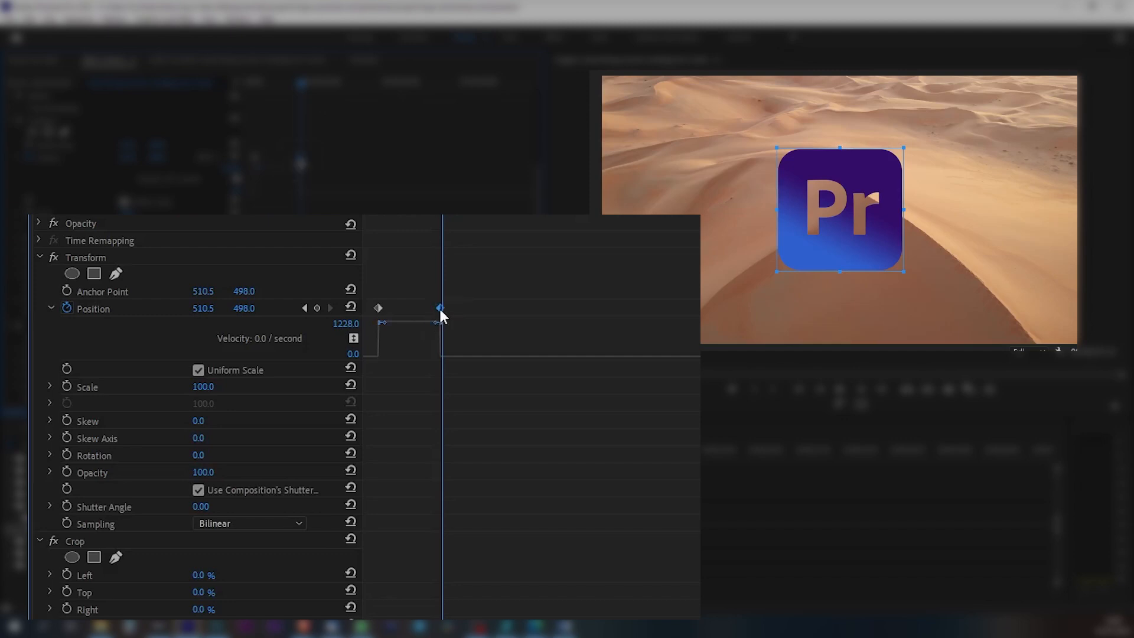
pyautogui.rightClick(441, 310)
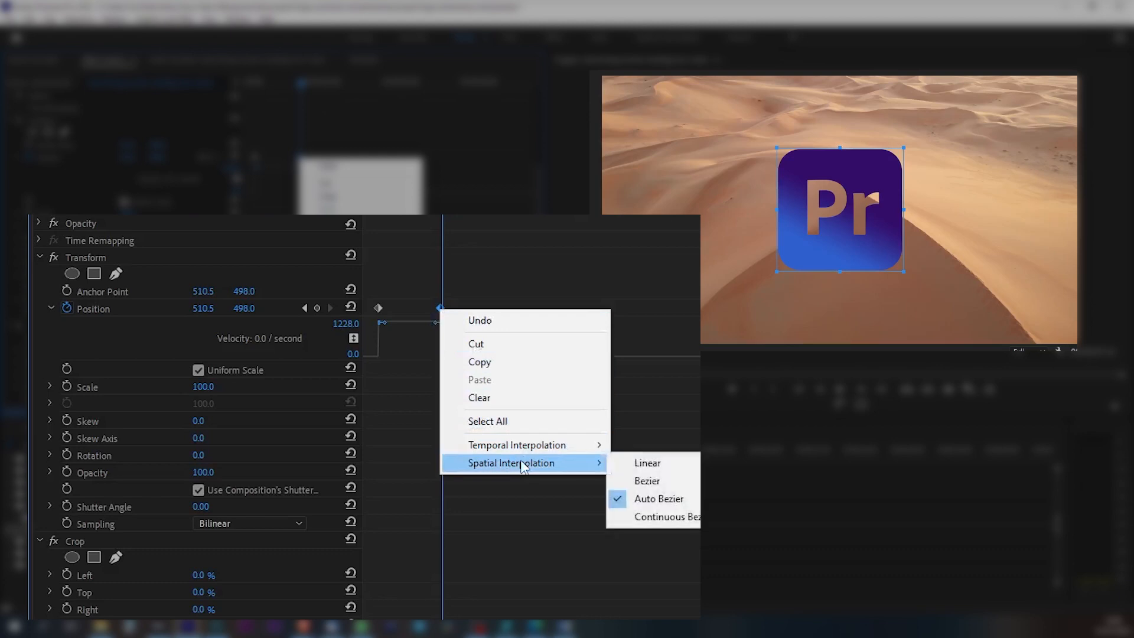
pyautogui.moveTo(527, 454)
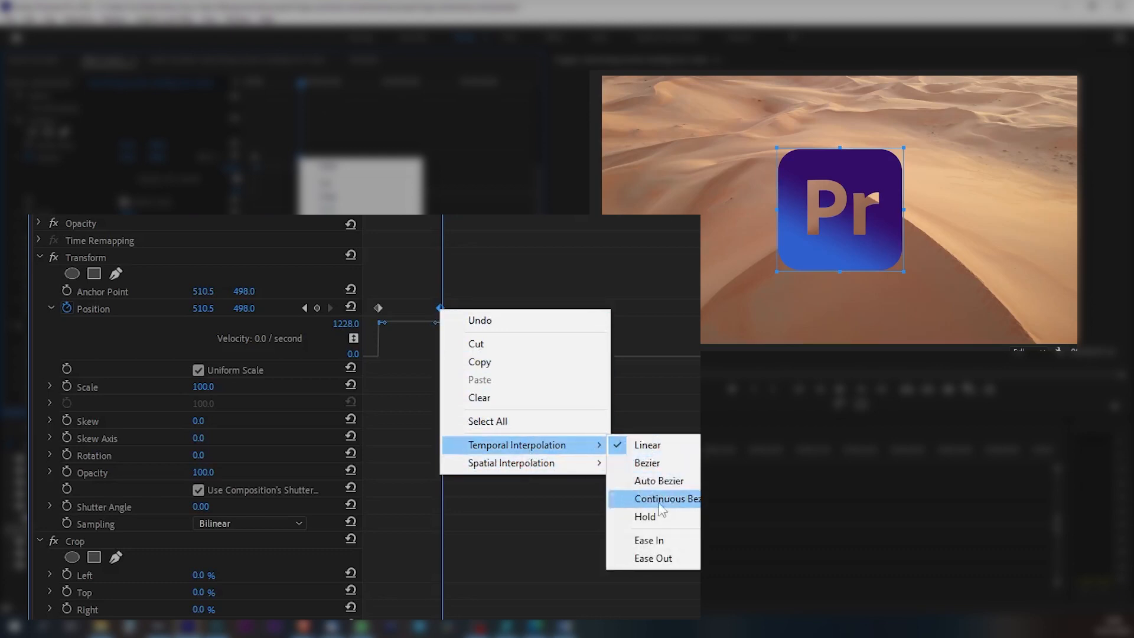
pyautogui.click(660, 542)
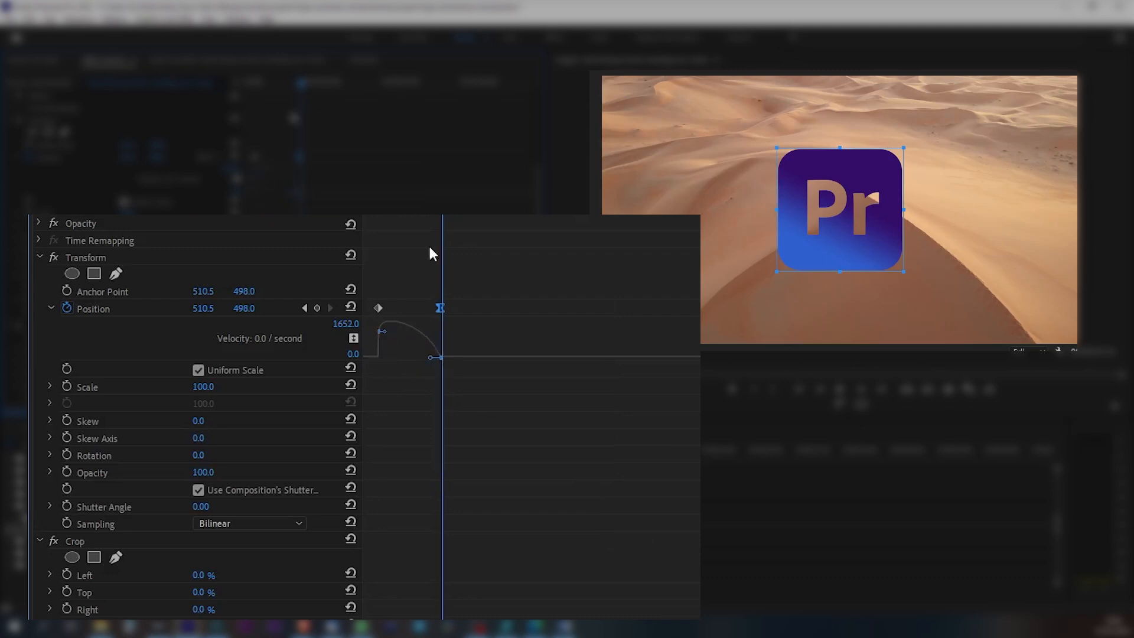
# Apply temporal Ease Out to the first Transform Position keyframe and play back the eased motion
pyautogui.rightClick(378, 308)
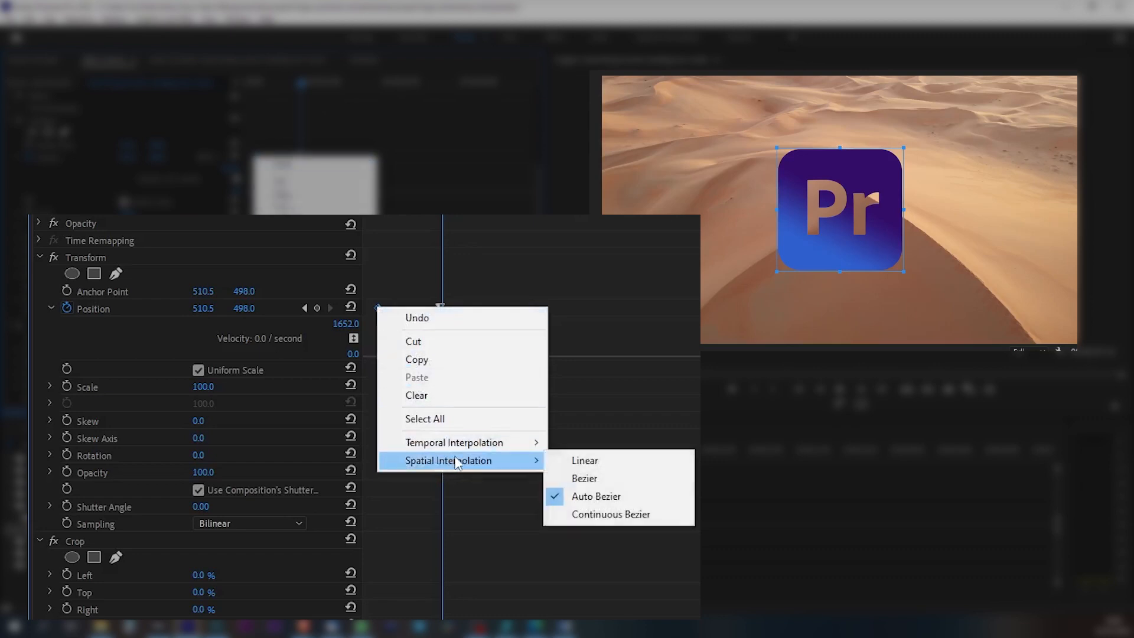
pyautogui.moveTo(468, 441)
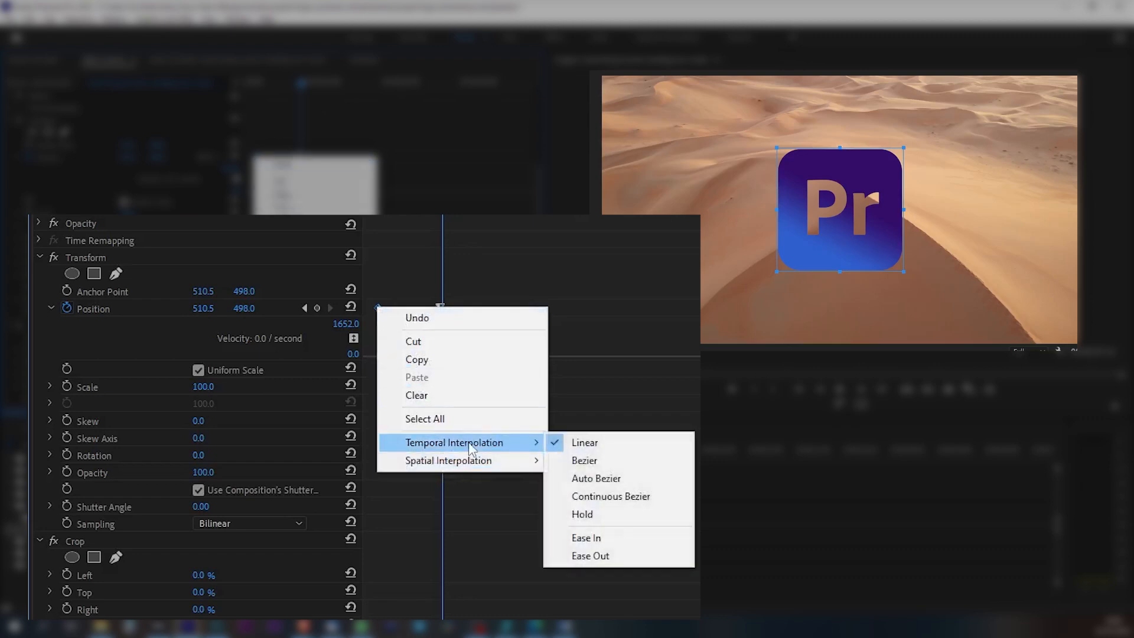
pyautogui.click(593, 552)
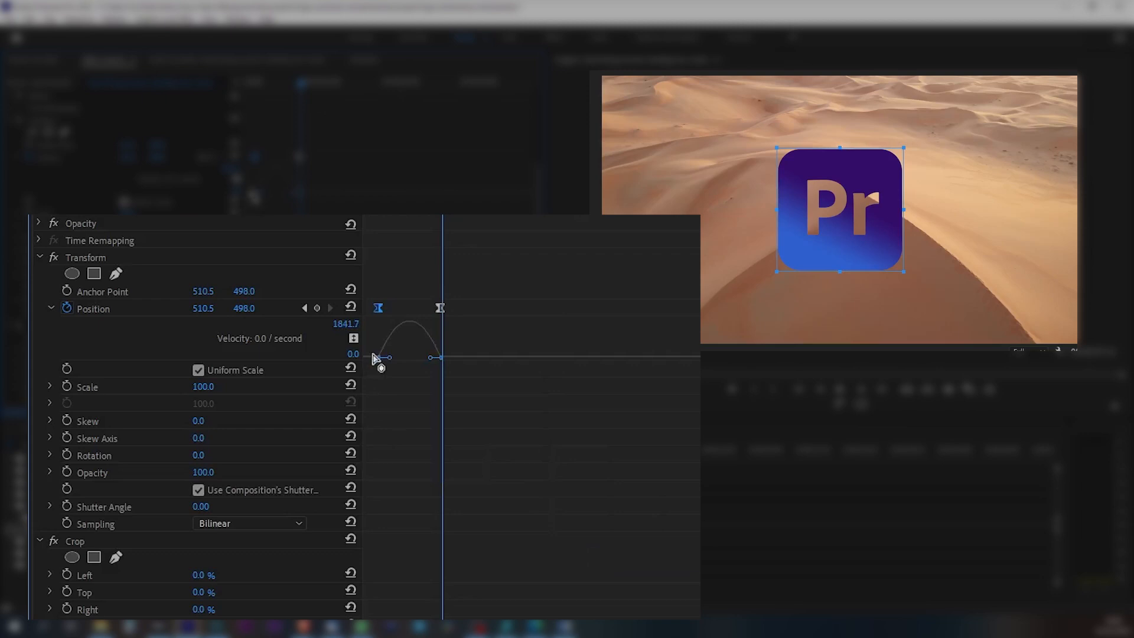
pyautogui.click(388, 217)
pyautogui.moveTo(388, 217); pyautogui.dragTo(381, 216)
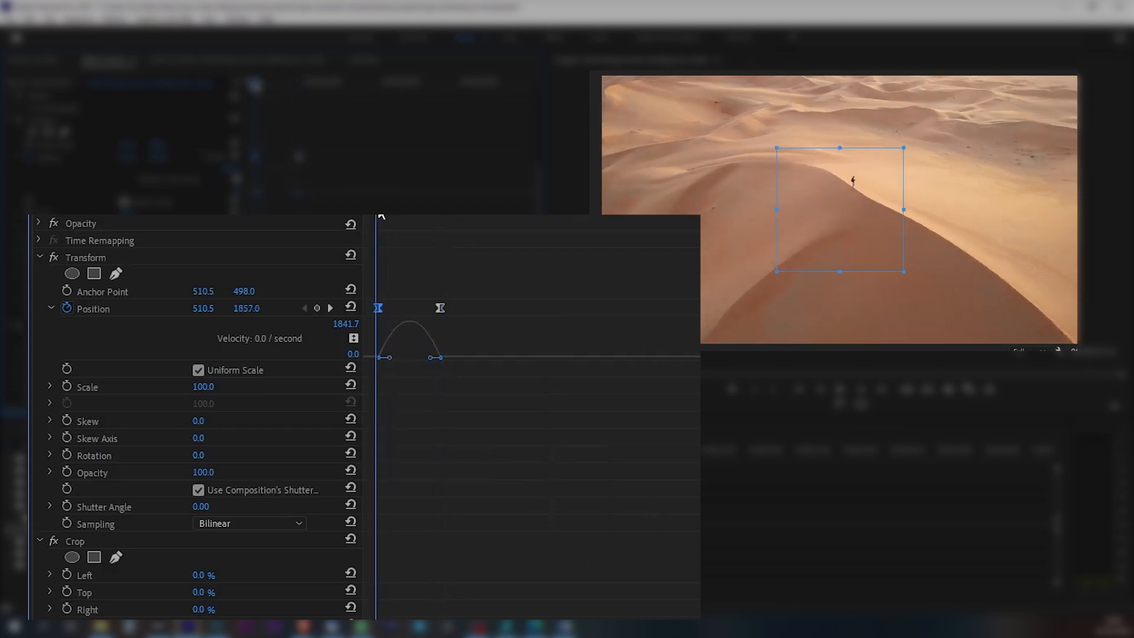
pyautogui.press('space')
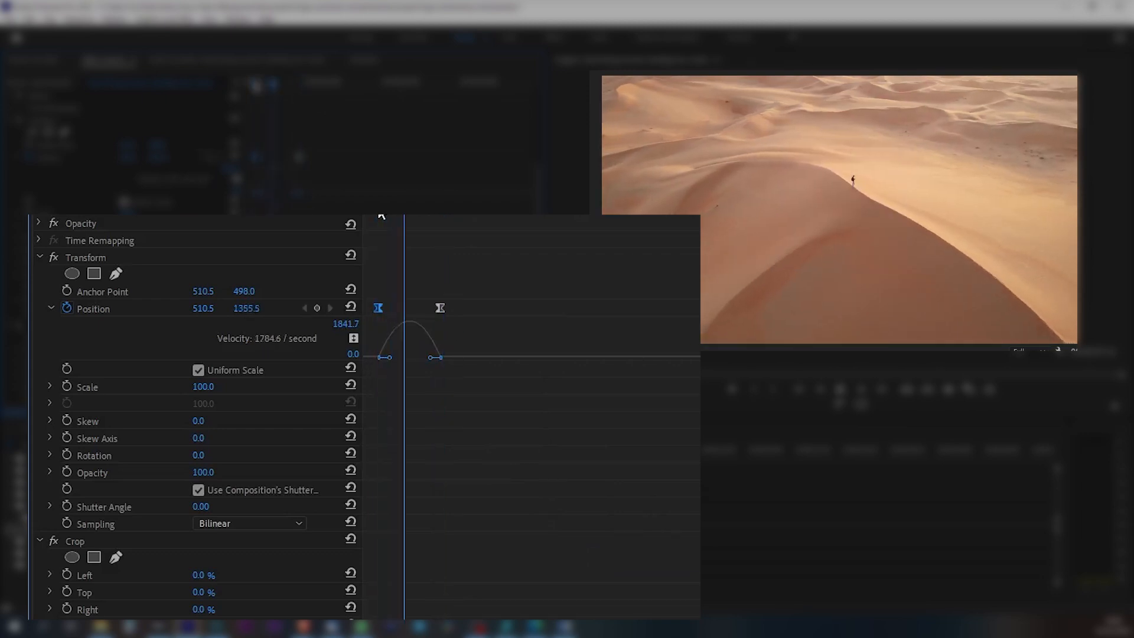
pyautogui.click(381, 216)
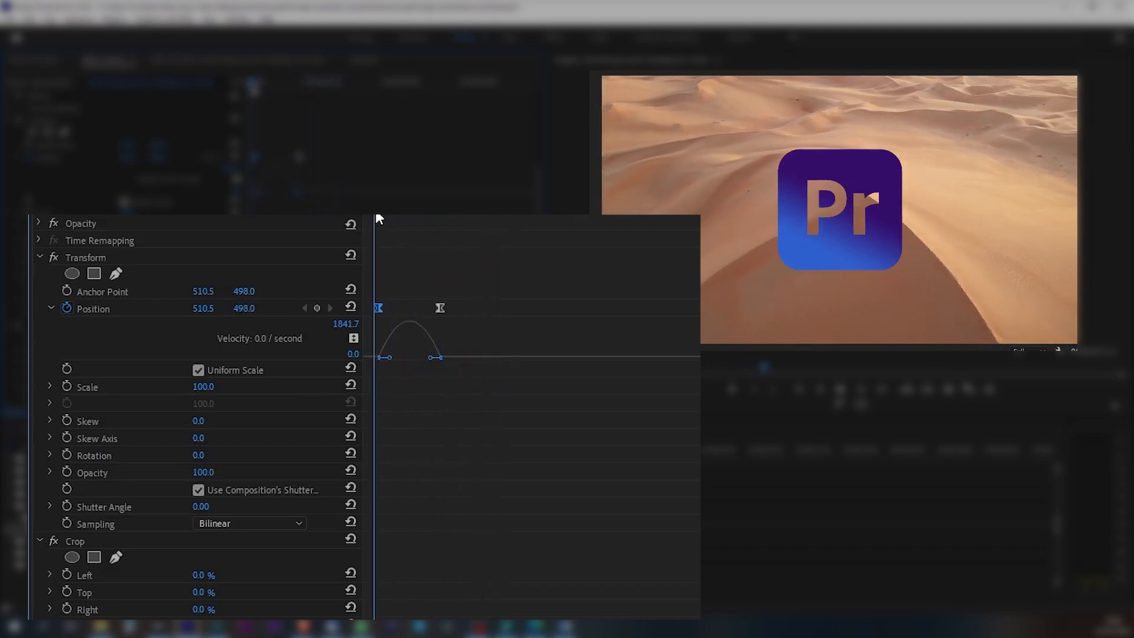
pyautogui.moveTo(380, 214); pyautogui.dragTo(382, 213)
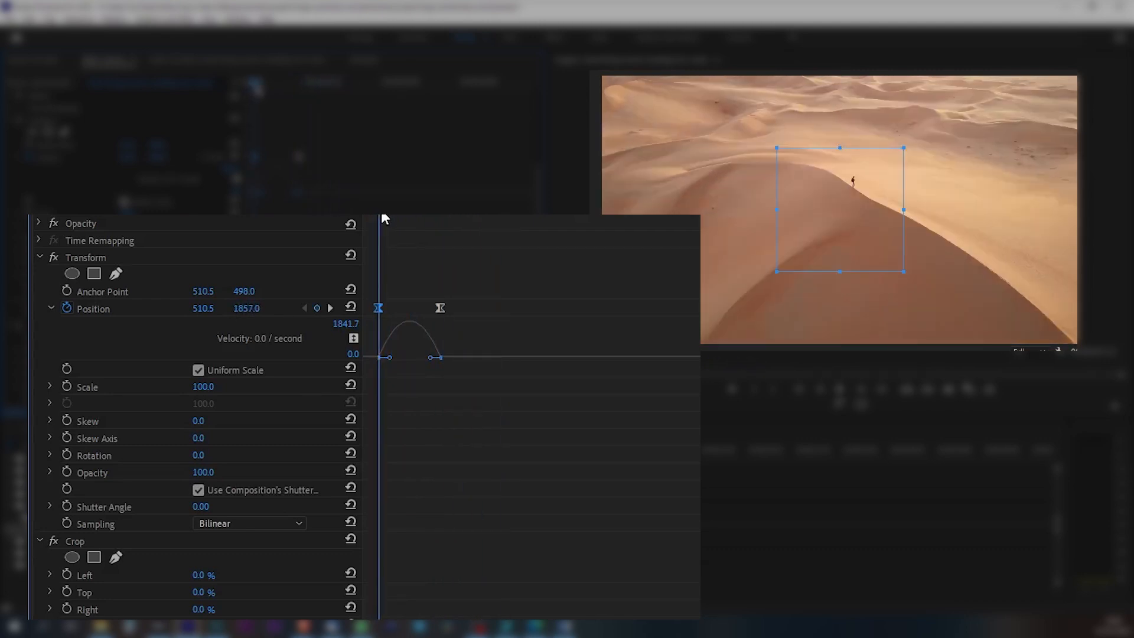
# Lengthen the last Position keyframe's ease handle toward the first keyframe, enlarge the velocity graph, and play back the motion
pyautogui.moveTo(429, 357); pyautogui.dragTo(416, 357)
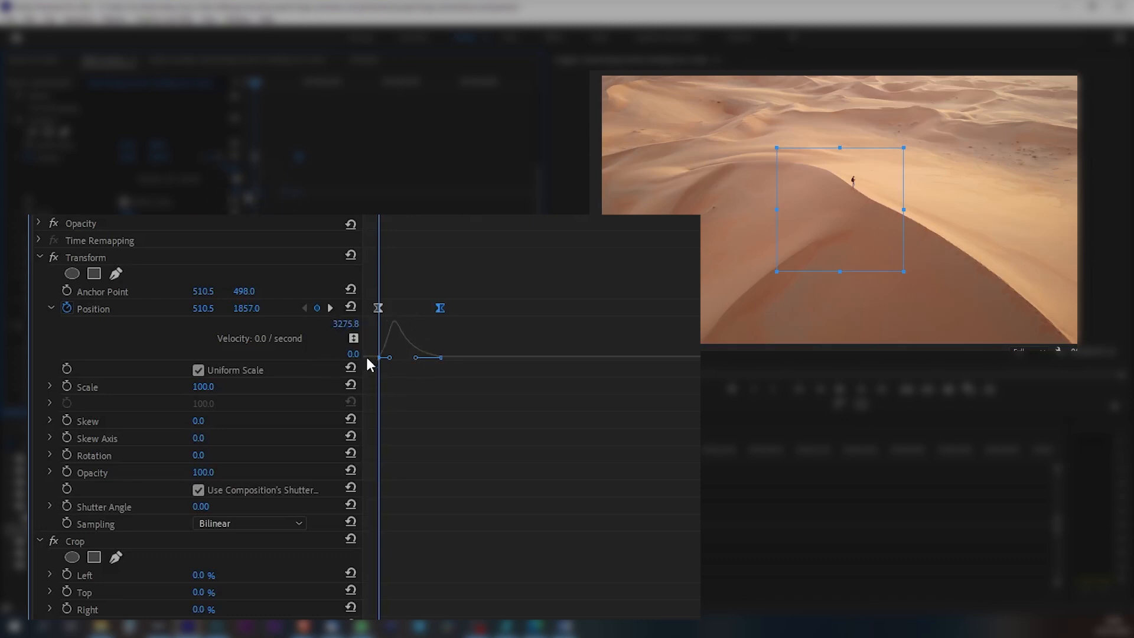
pyautogui.moveTo(366, 356); pyautogui.dragTo(370, 391)
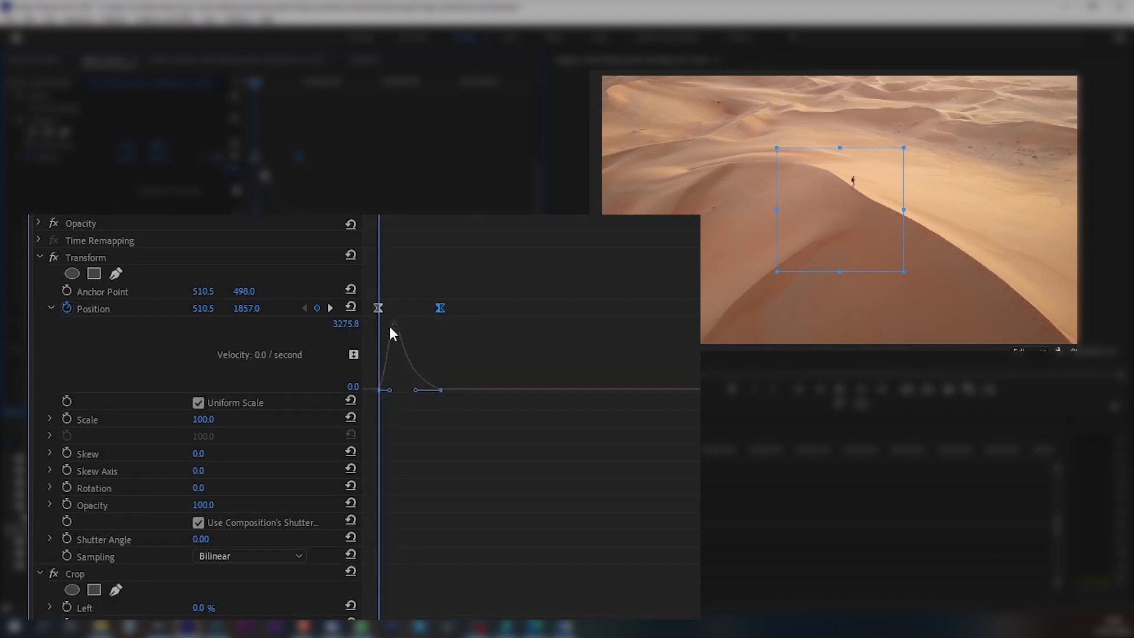
pyautogui.click(377, 215)
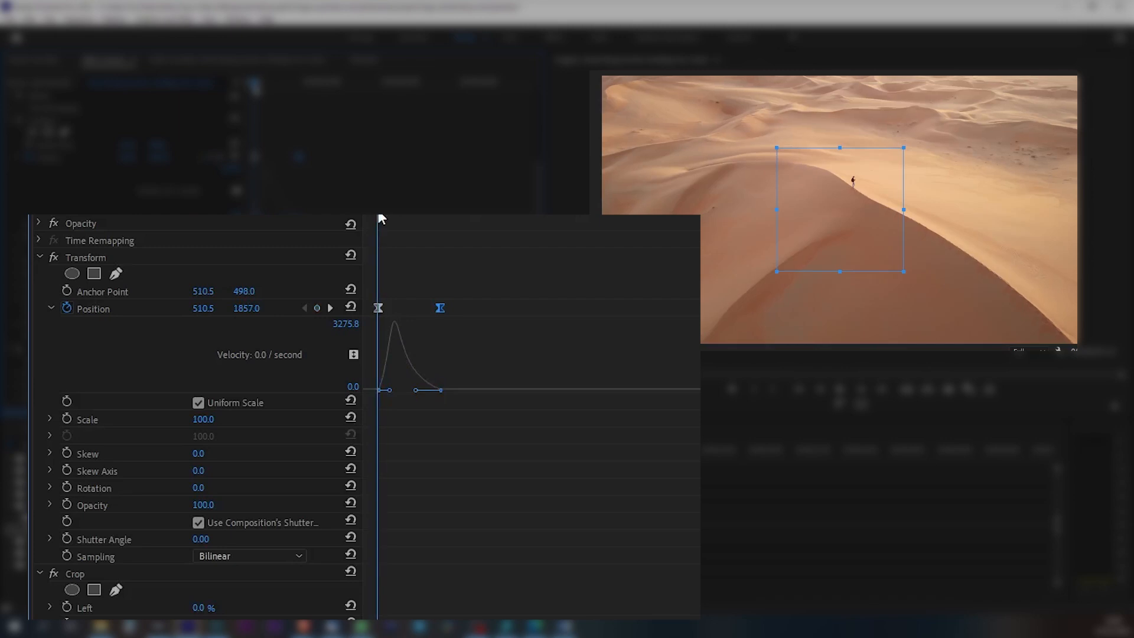
pyautogui.press('space')
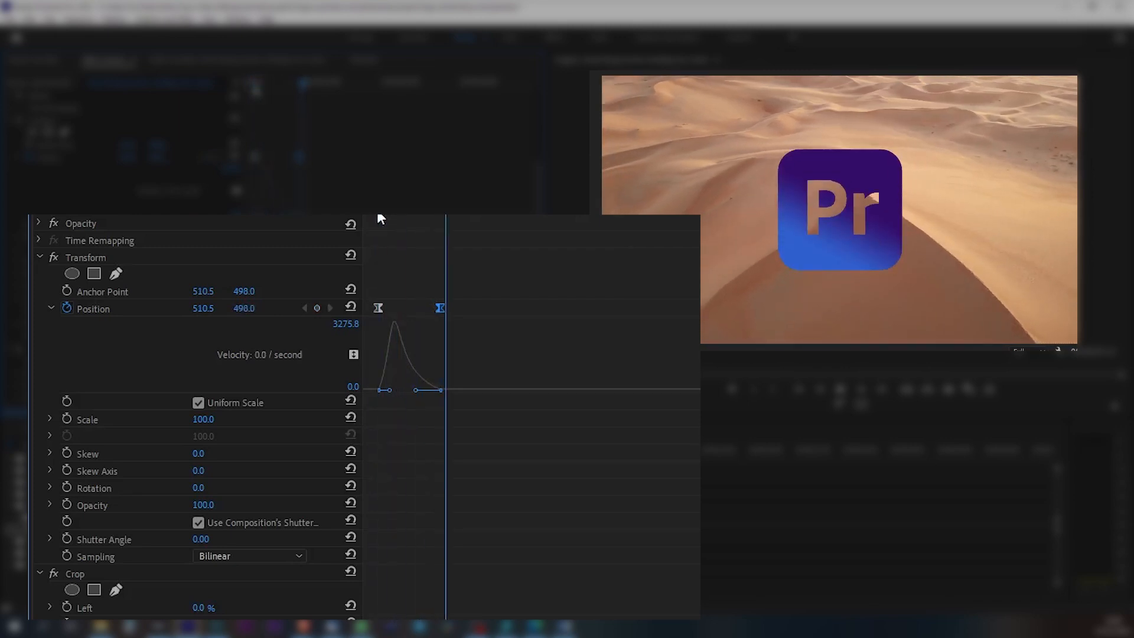
pyautogui.moveTo(376, 215); pyautogui.dragTo(445, 213)
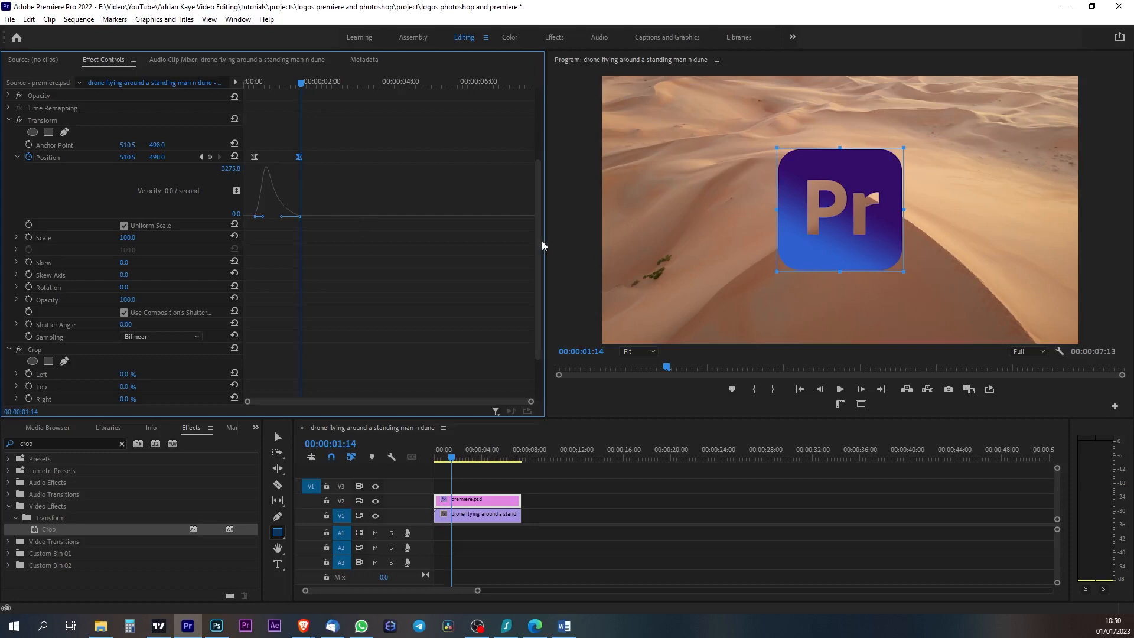
# Try shifting the logo sideways with the Transform Position X past the last keyframe, and undo the change
pyautogui.moveTo(537, 260); pyautogui.dragTo(538, 172)
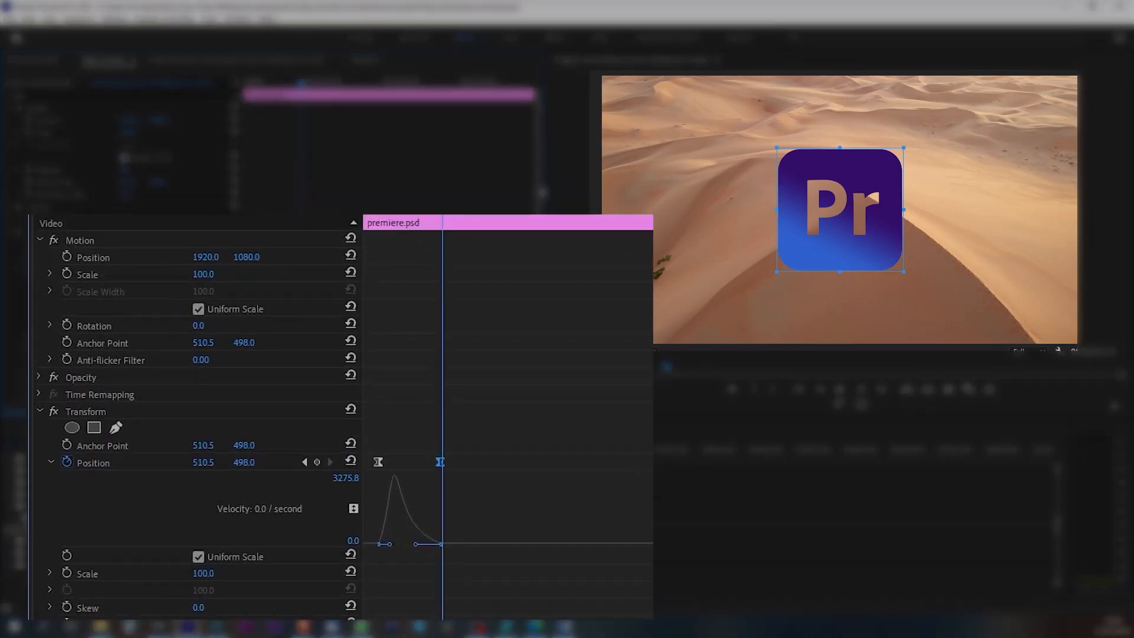
pyautogui.scroll(-5, 82, 378)
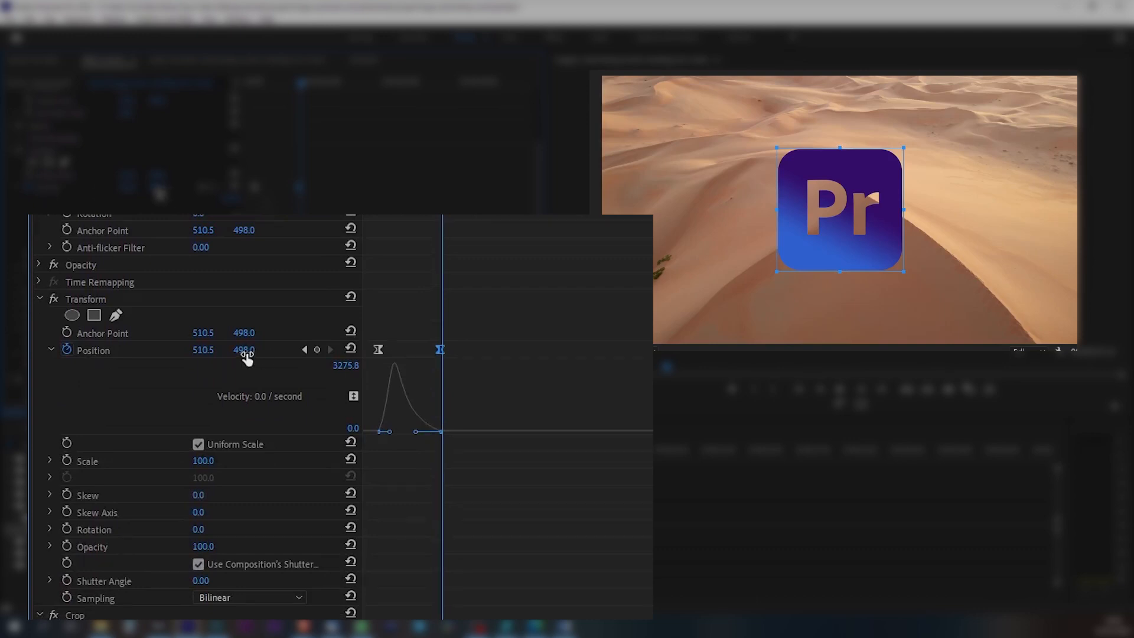
pyautogui.moveTo(302, 83); pyautogui.dragTo(329, 87)
pyautogui.moveTo(204, 351); pyautogui.dragTo(74, 351)
pyautogui.hotkey('ctrl', 'z')
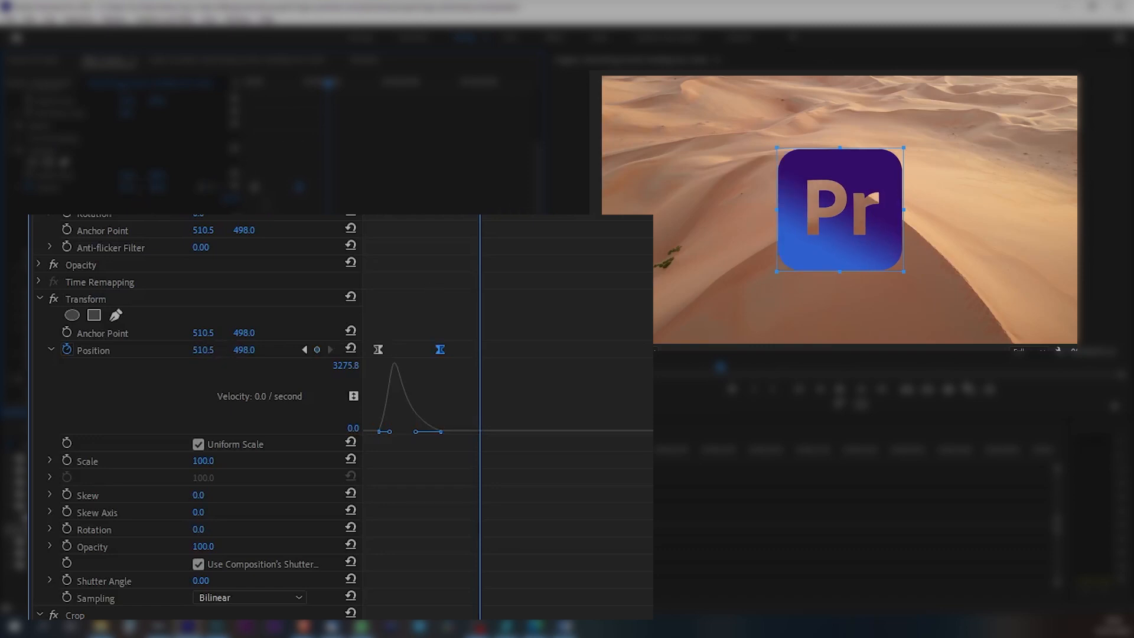
# Start Motion Position and Scale keyframes on premiere.psd shortly after the last Transform Position keyframe
pyautogui.scroll(4, 195, 414)
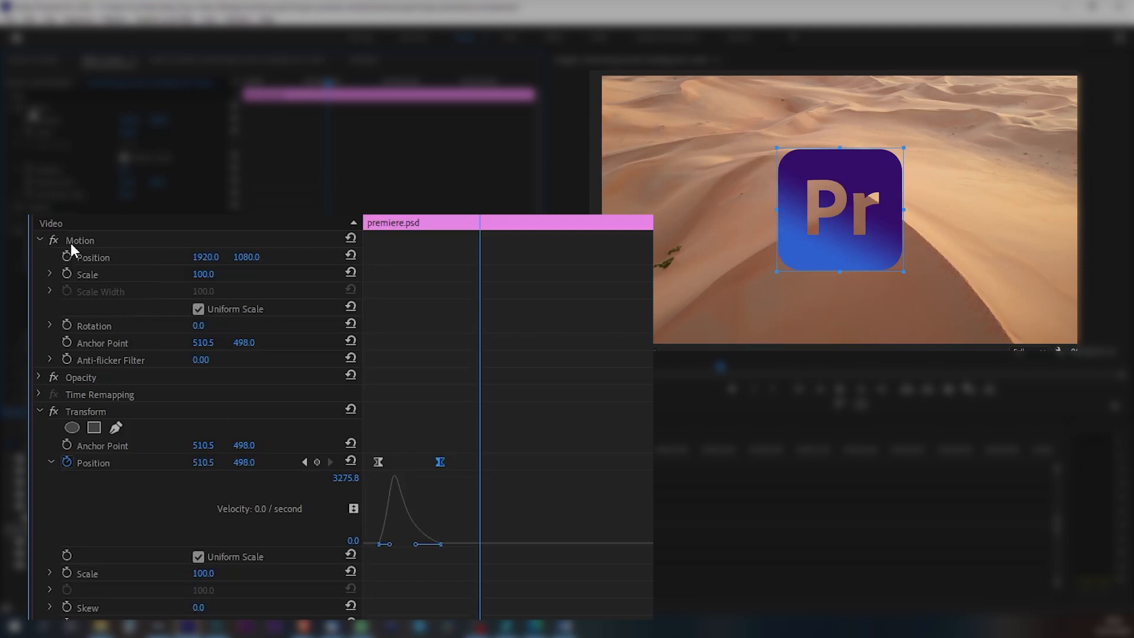
pyautogui.moveTo(480, 220); pyautogui.dragTo(456, 218)
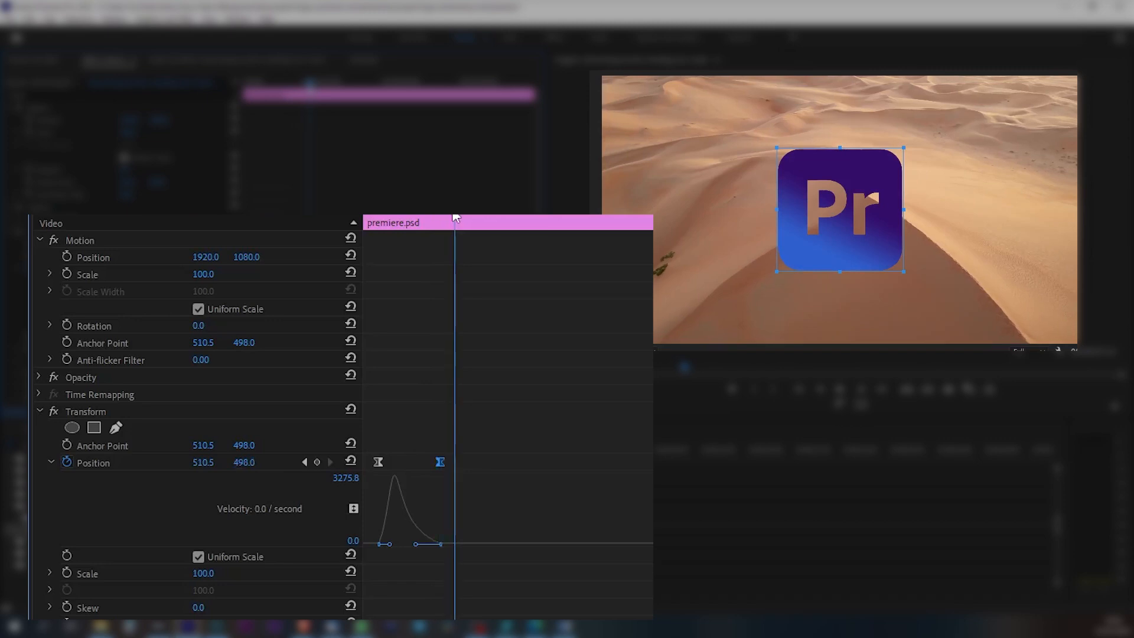
pyautogui.click(68, 274)
pyautogui.click(65, 256)
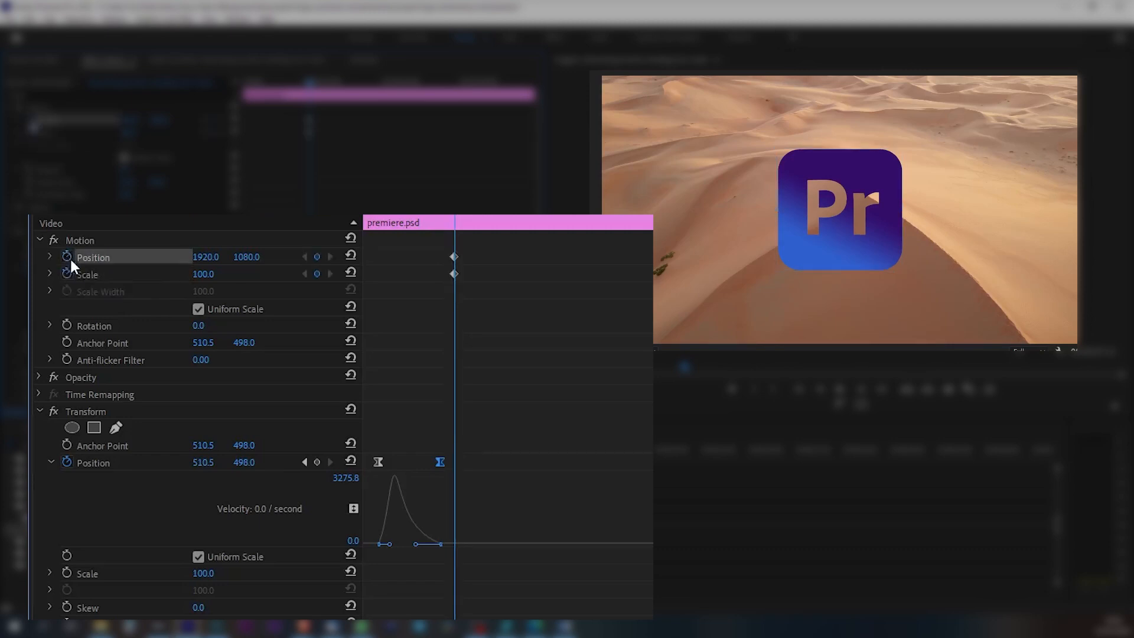
# A little further along, set Motion Scale to 29 and Position to 273, 1918 to shrink the logo into the lower-left corner of the frame
pyautogui.moveTo(460, 217); pyautogui.dragTo(481, 215)
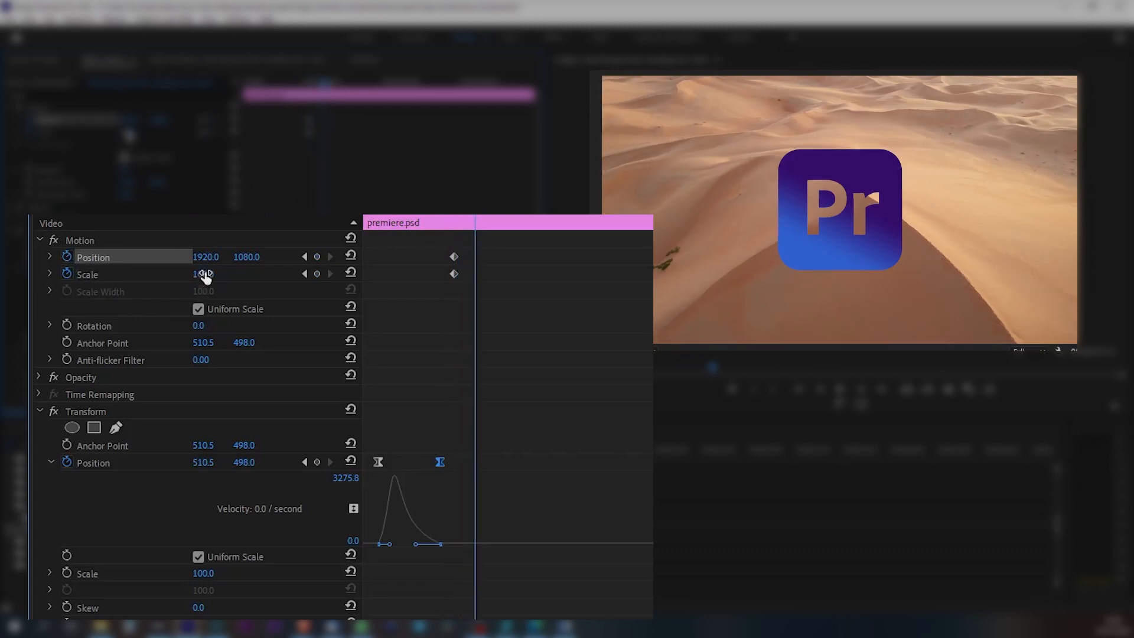
pyautogui.moveTo(205, 280); pyautogui.dragTo(163, 280)
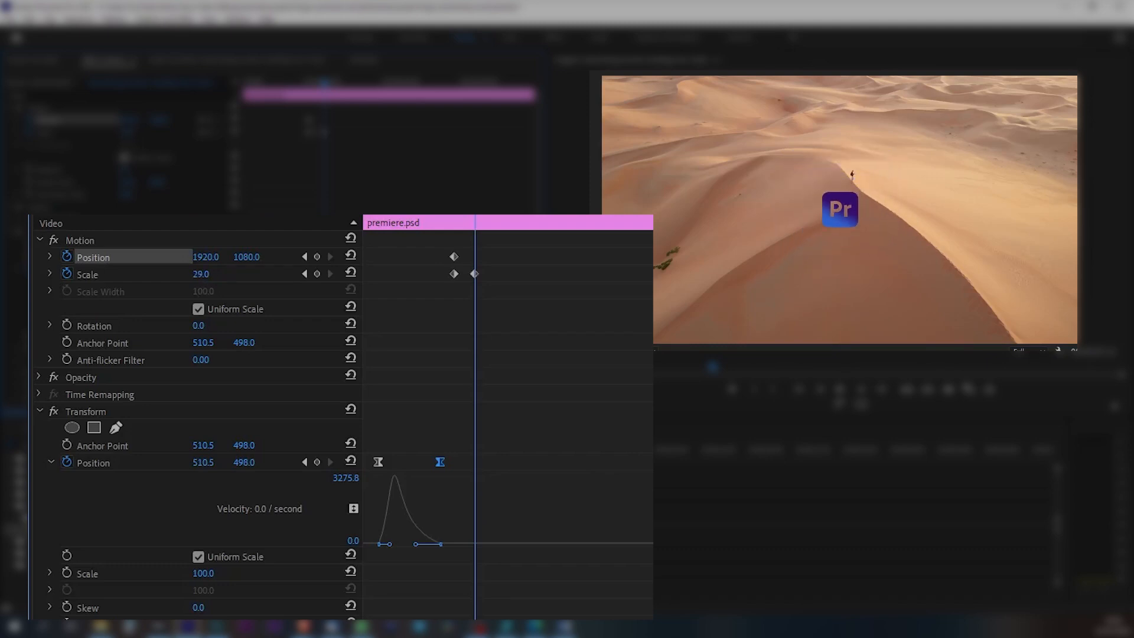
pyautogui.moveTo(246, 258); pyautogui.dragTo(372, 258)
pyautogui.moveTo(201, 257); pyautogui.dragTo(59, 258)
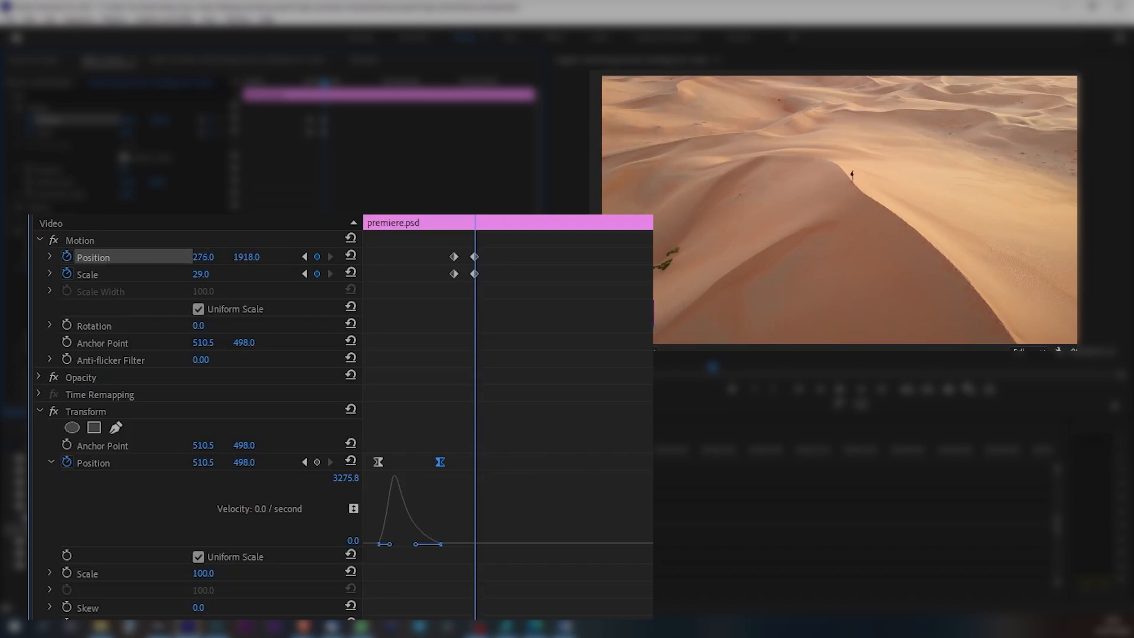
# Play back the logo's rise and its shrinking move into the corner from the start of the sequence
pyautogui.click(475, 457)
pyautogui.moveTo(475, 458); pyautogui.dragTo(435, 461)
pyautogui.press('space')
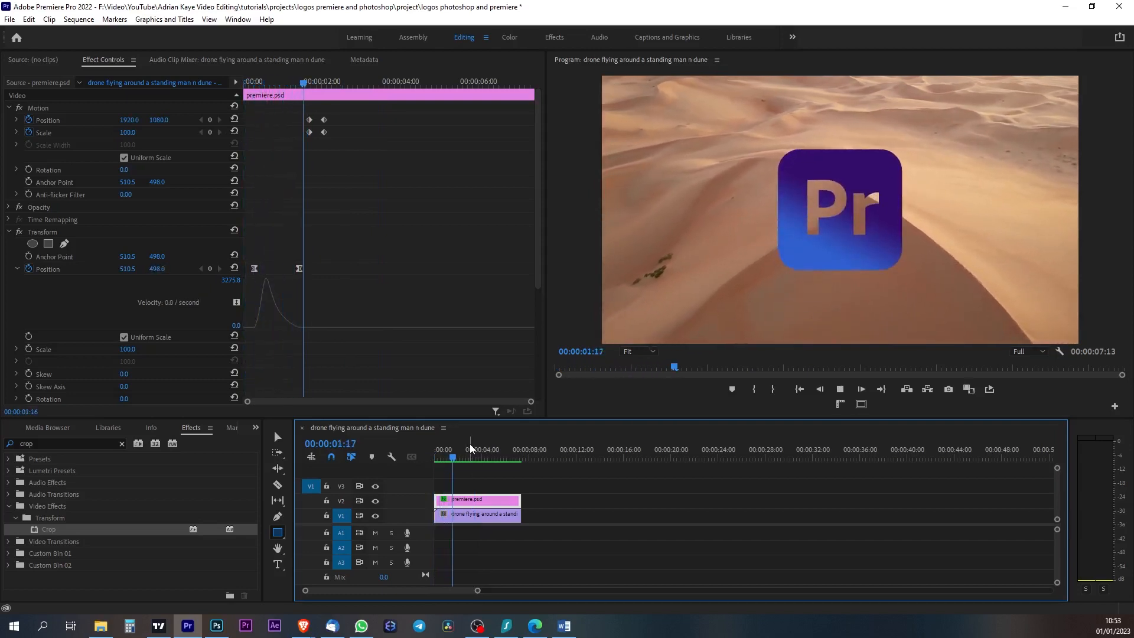
pyautogui.press('space')
pyautogui.moveTo(468, 461); pyautogui.dragTo(436, 461)
pyautogui.press('space')
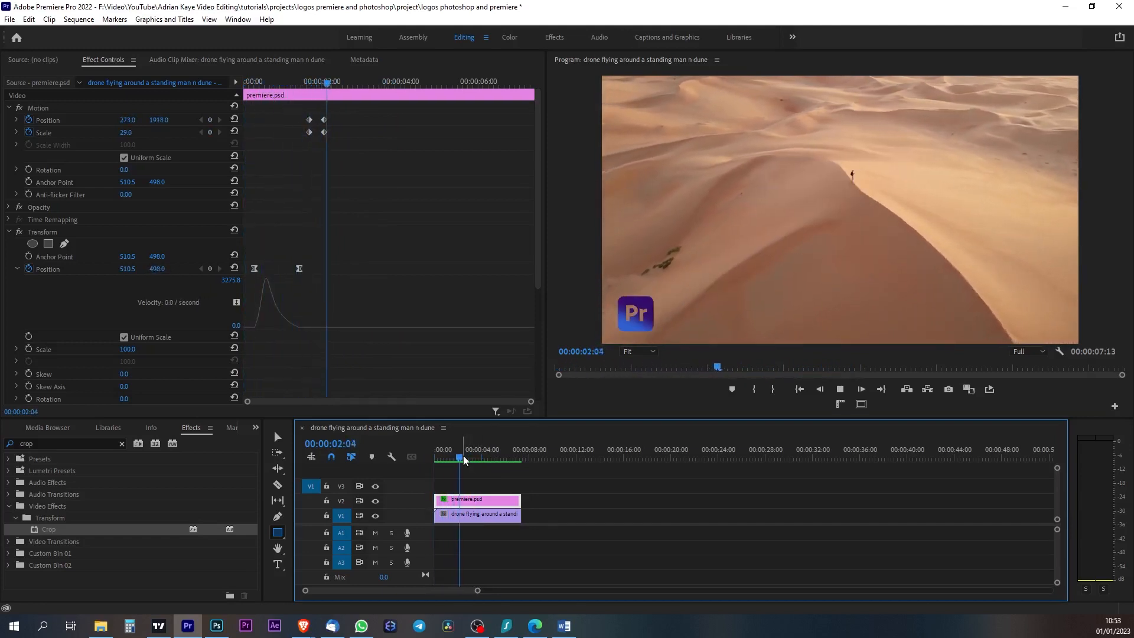
pyautogui.press('space')
# Apply temporal Ease In to the last Motion Position and Scale keyframes and play back the eased move
pyautogui.moveTo(463, 459); pyautogui.dragTo(458, 460)
pyautogui.click(17, 132)
pyautogui.click(16, 120)
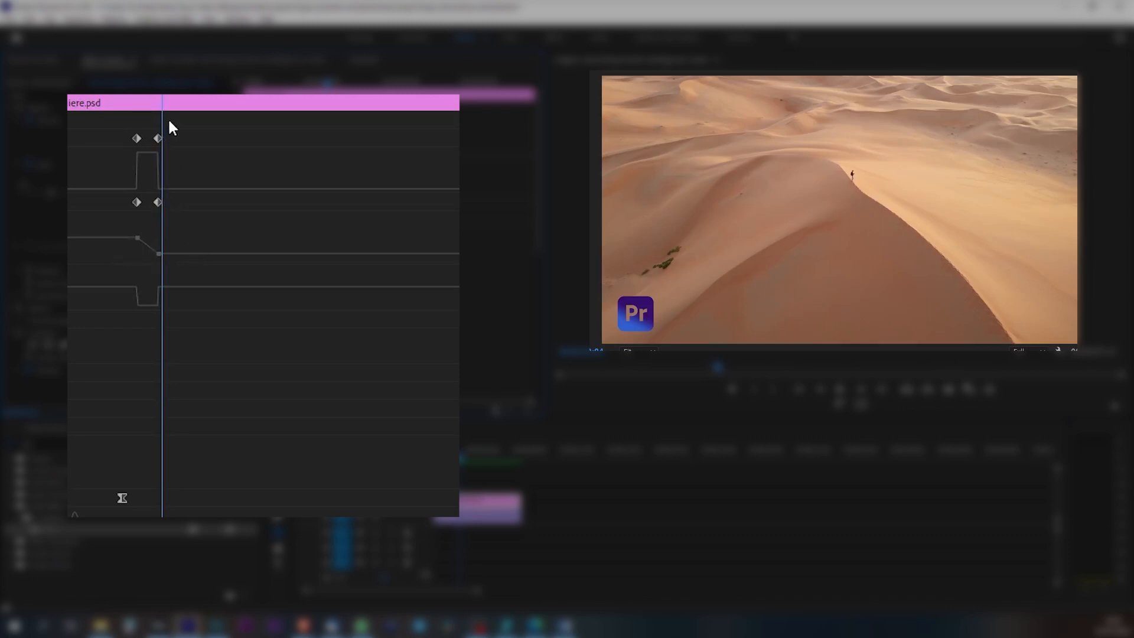
pyautogui.moveTo(168, 121); pyautogui.dragTo(158, 210)
pyautogui.rightClick(158, 203)
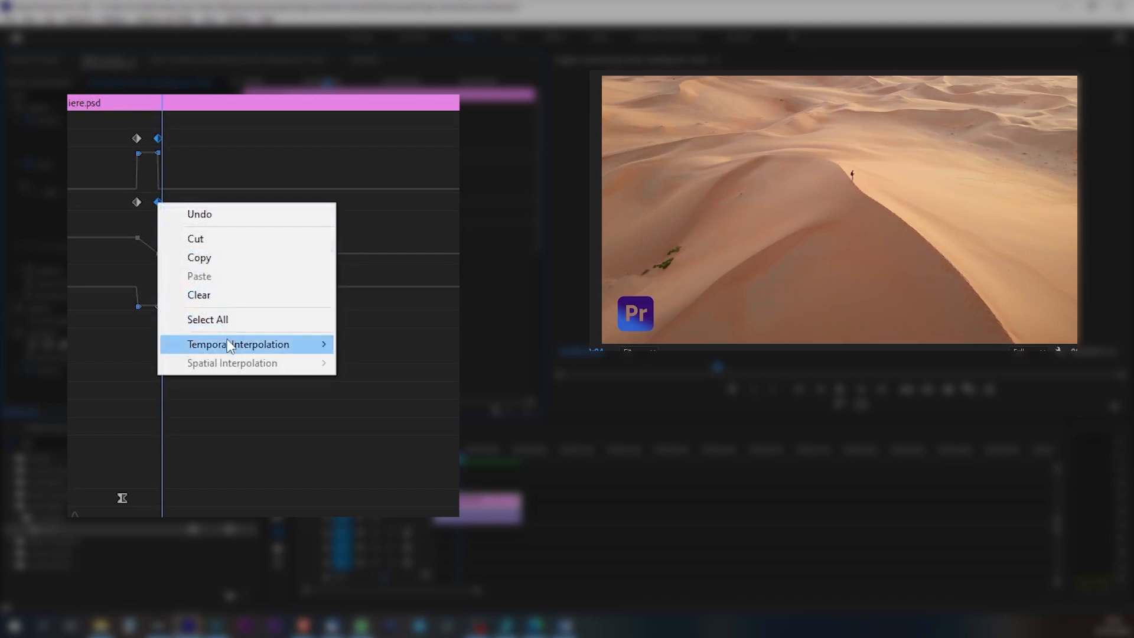
pyautogui.moveTo(304, 341)
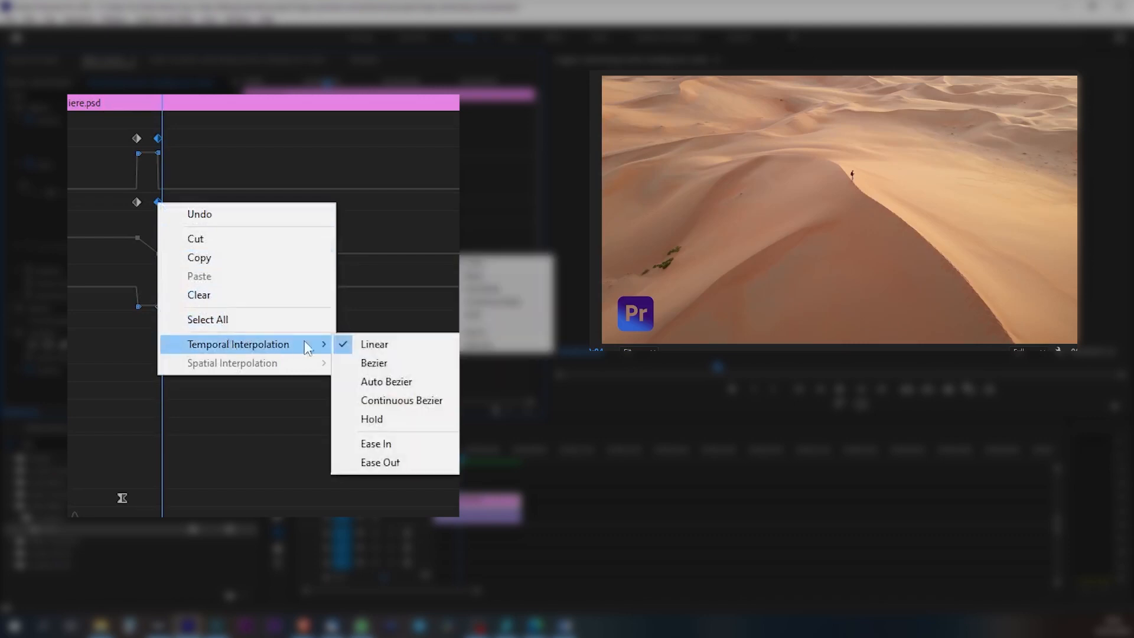
pyautogui.click(391, 444)
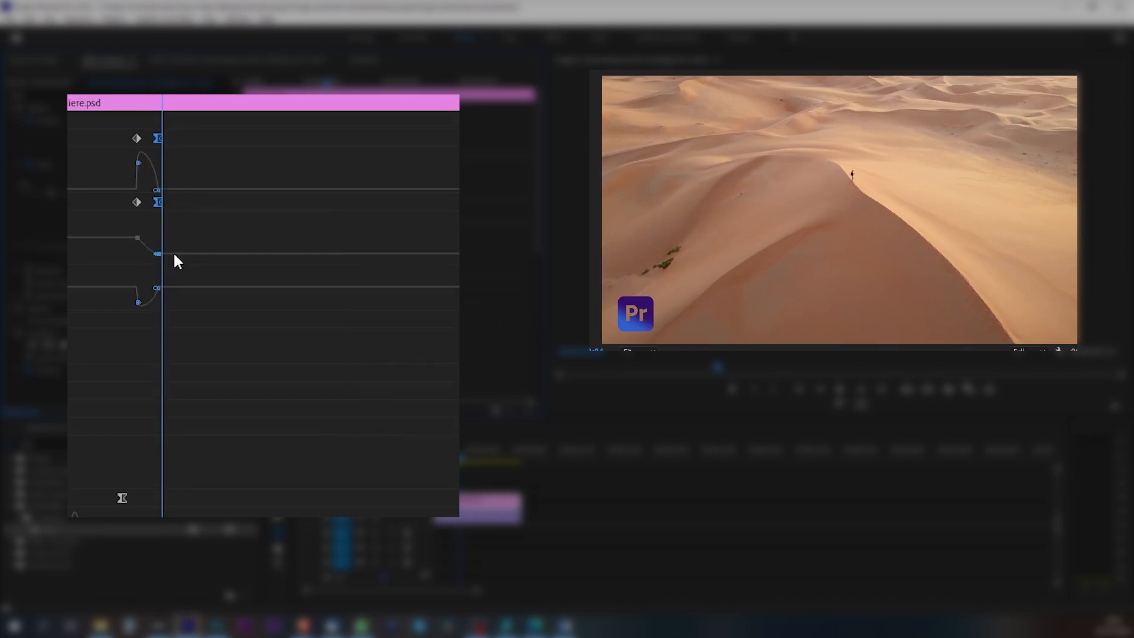
pyautogui.moveTo(462, 452); pyautogui.dragTo(434, 452)
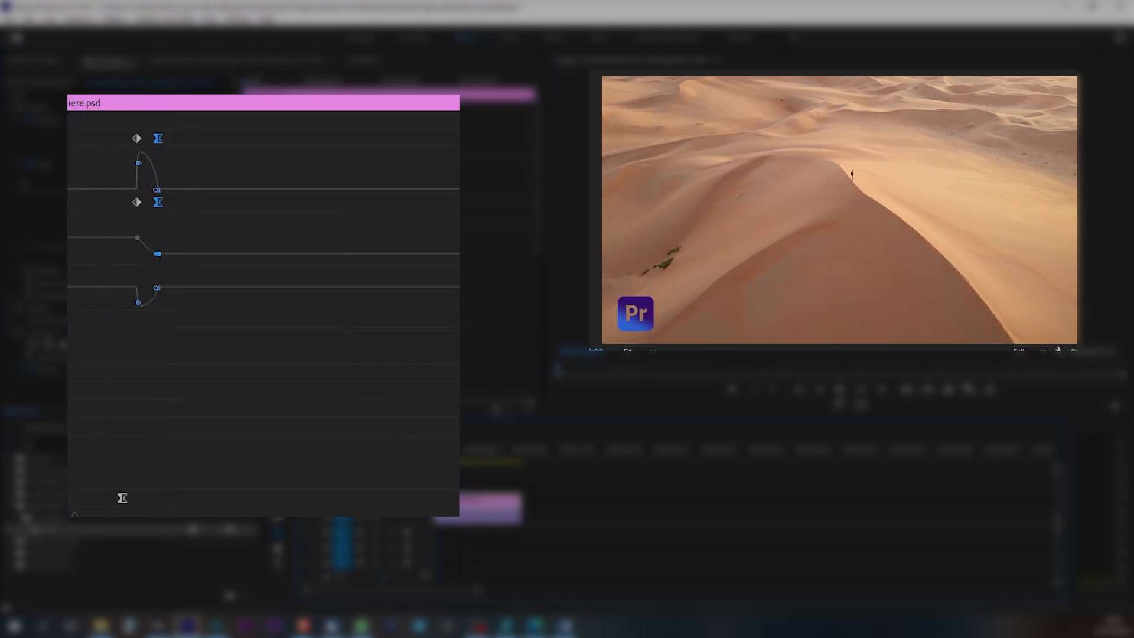
pyautogui.press('space')
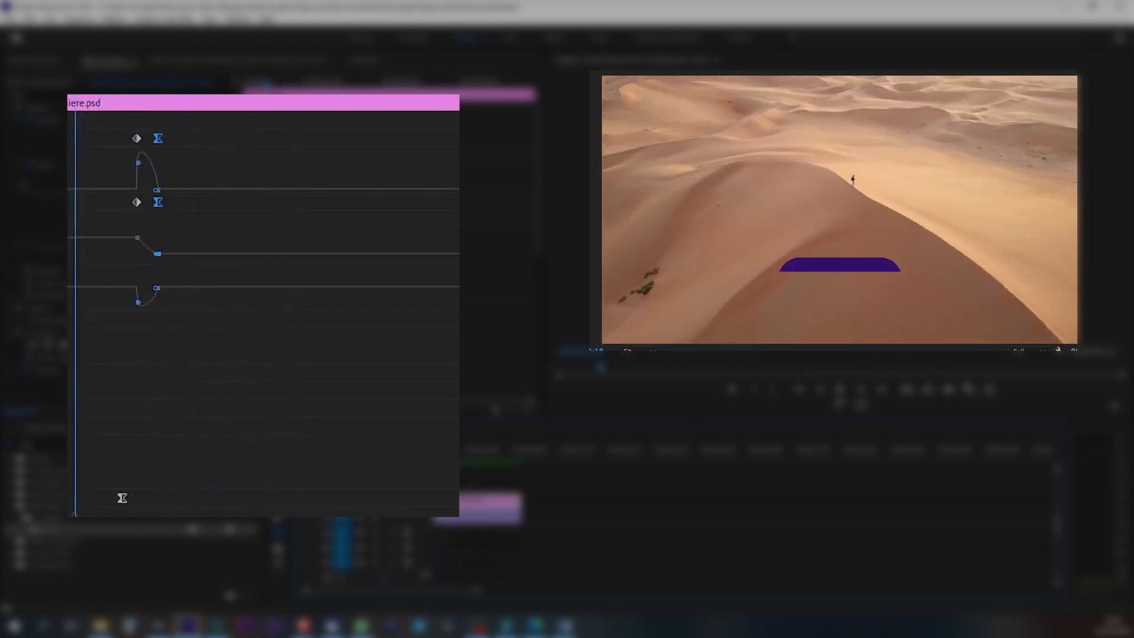
# Shift the last Motion Position and Scale keyframes together to a slightly later time and scrub through the slower move
pyautogui.moveTo(174, 124); pyautogui.dragTo(153, 218)
pyautogui.moveTo(158, 138); pyautogui.dragTo(173, 137)
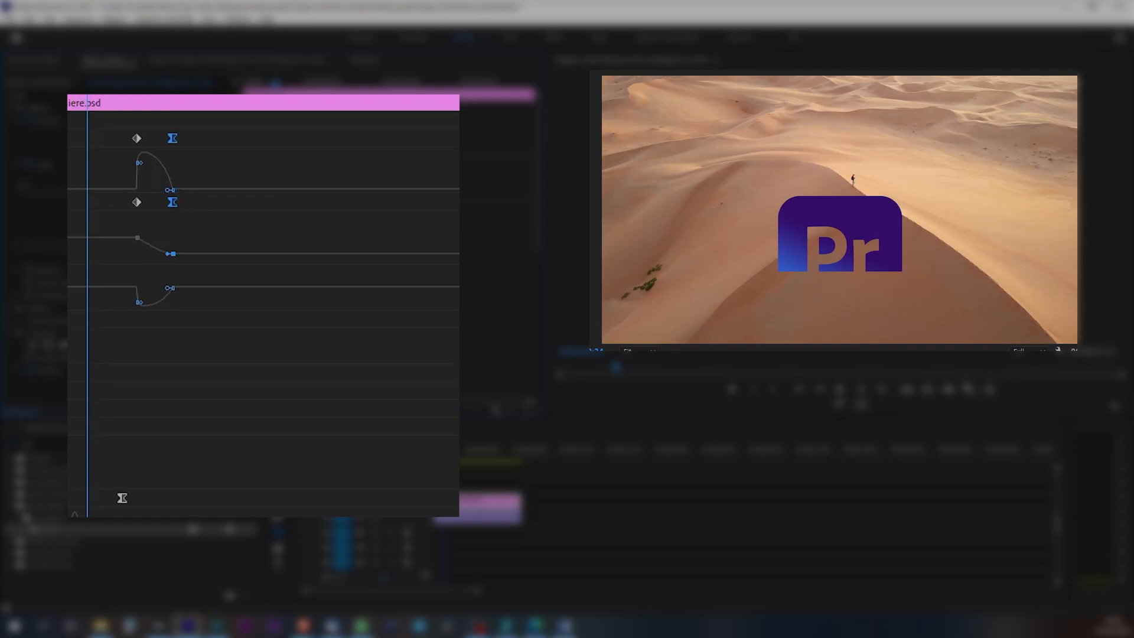
pyautogui.moveTo(442, 457); pyautogui.dragTo(468, 456)
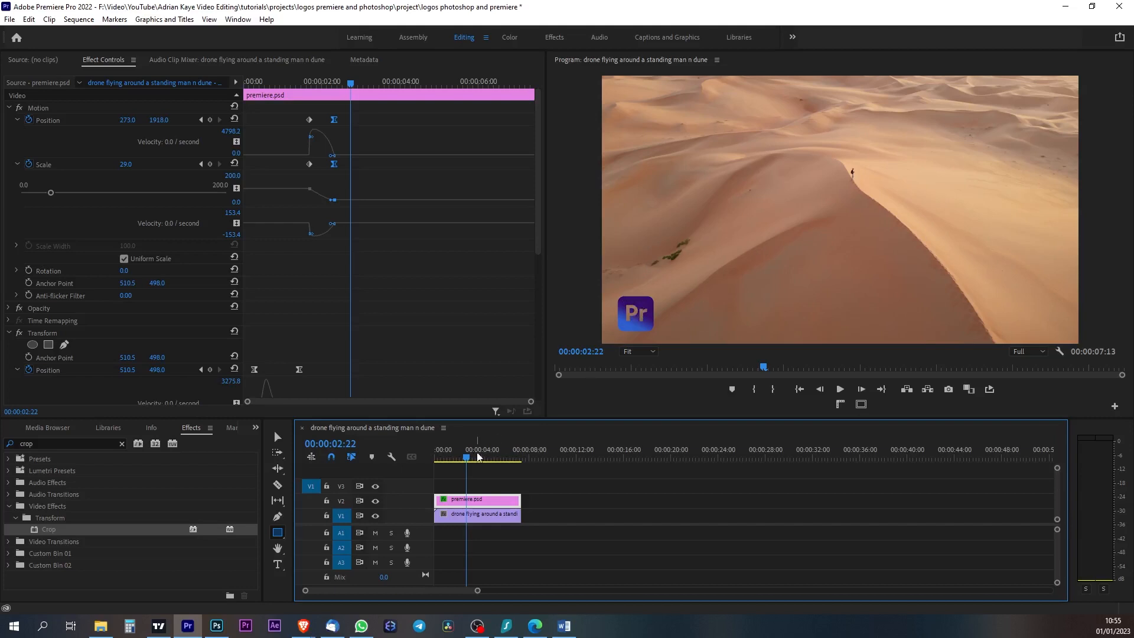
# Keyframe the logo's Opacity at 100% at 00:00:02:15, then lower it to 62% a few frames on
pyautogui.moveTo(469, 459)
pyautogui.mouseDown()
pyautogui.moveTo(456, 459)
pyautogui.moveTo(468, 459)
pyautogui.mouseUp()
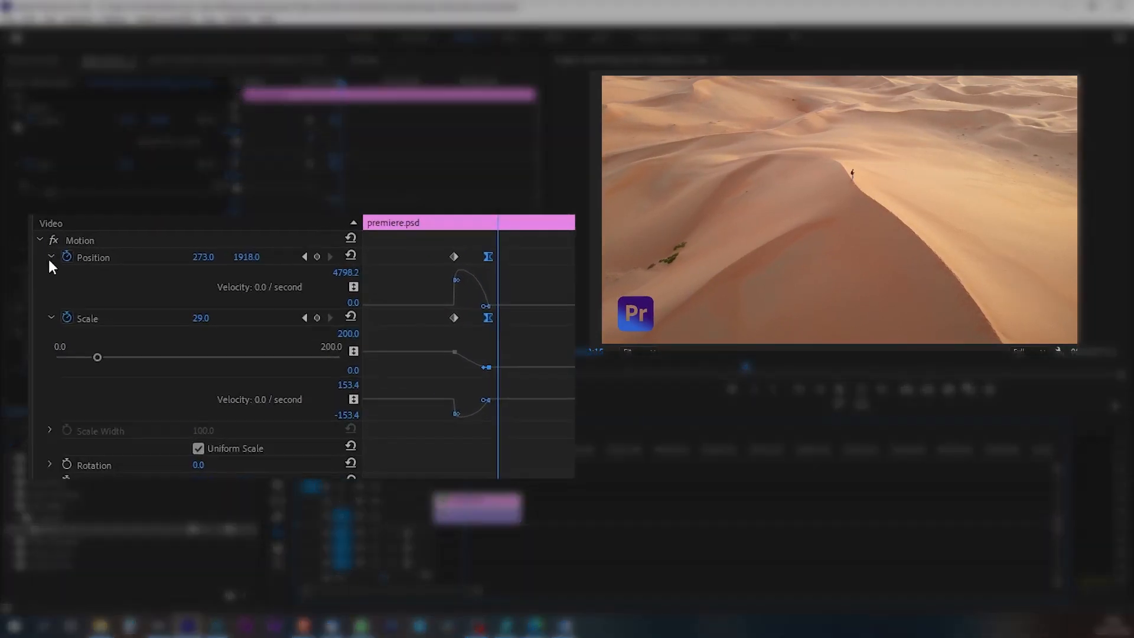
pyautogui.click(51, 256)
pyautogui.click(51, 272)
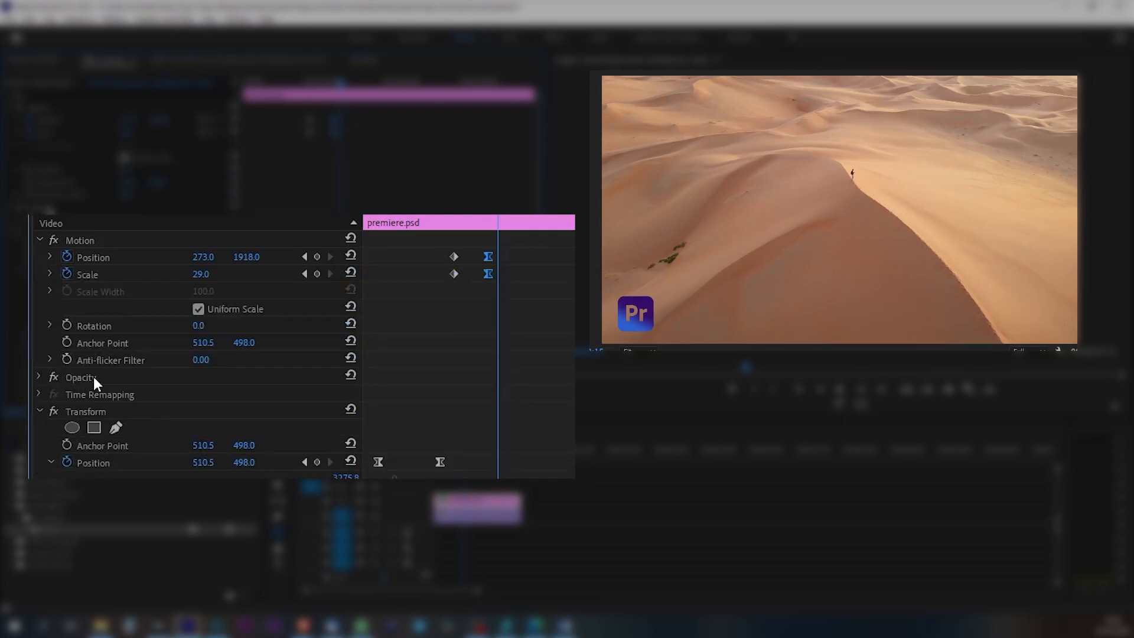
pyautogui.click(39, 377)
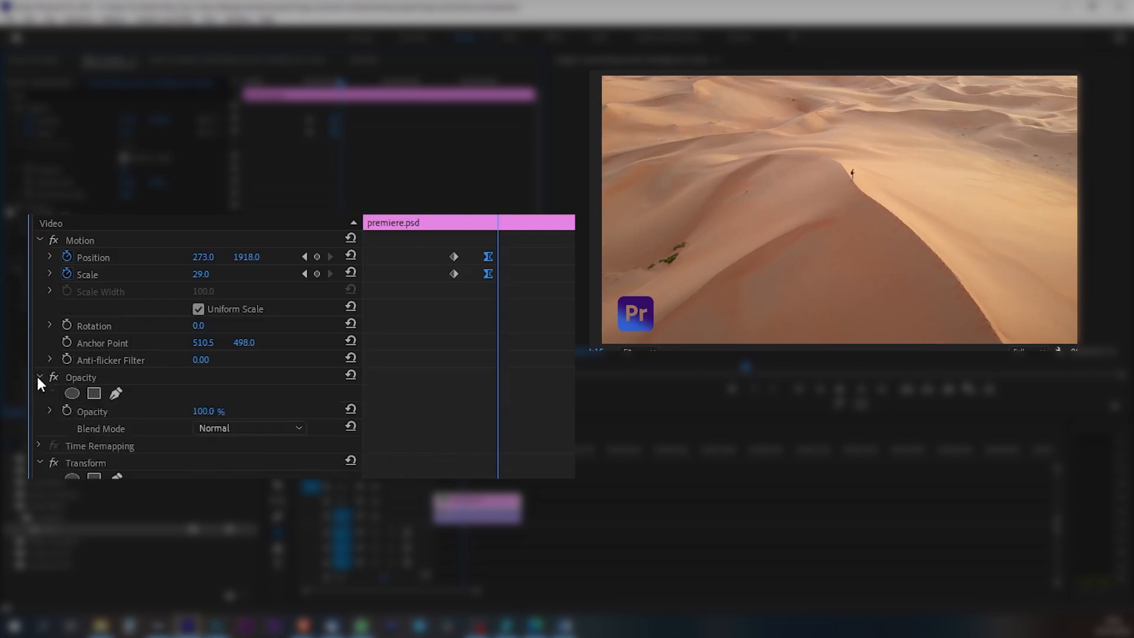
pyautogui.click(66, 408)
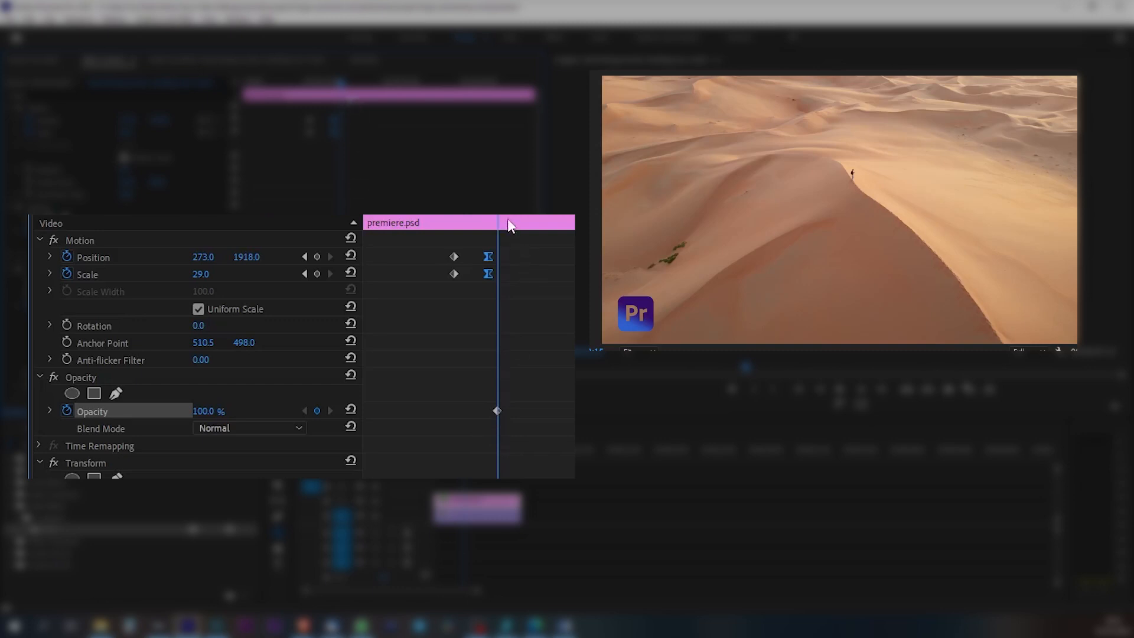
pyautogui.moveTo(502, 215); pyautogui.dragTo(517, 215)
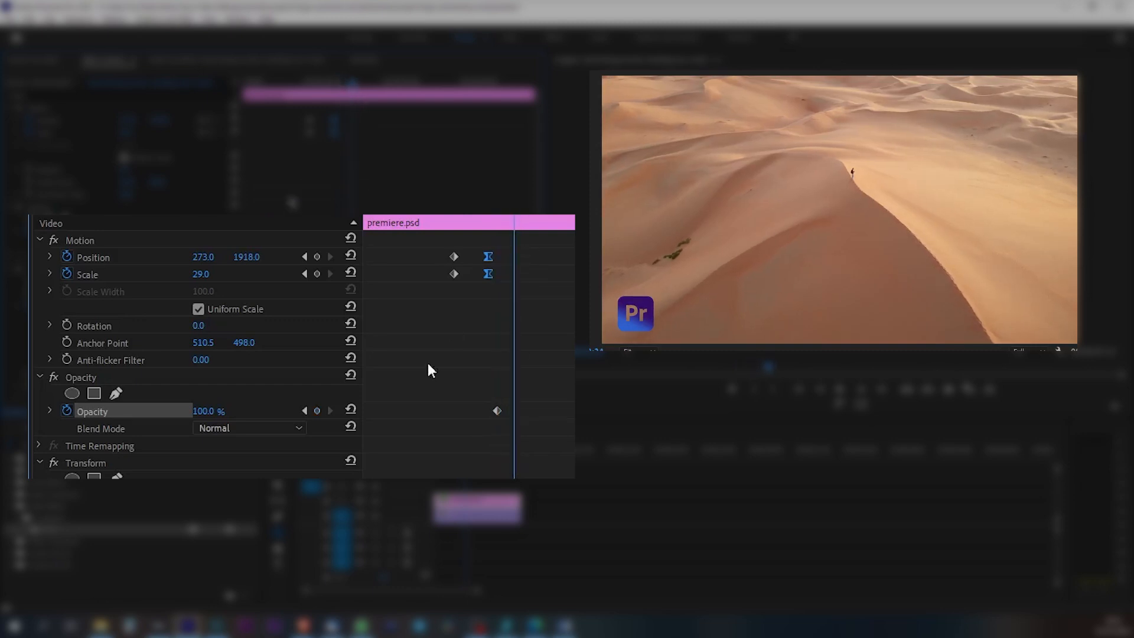
pyautogui.moveTo(210, 418); pyautogui.dragTo(203, 418)
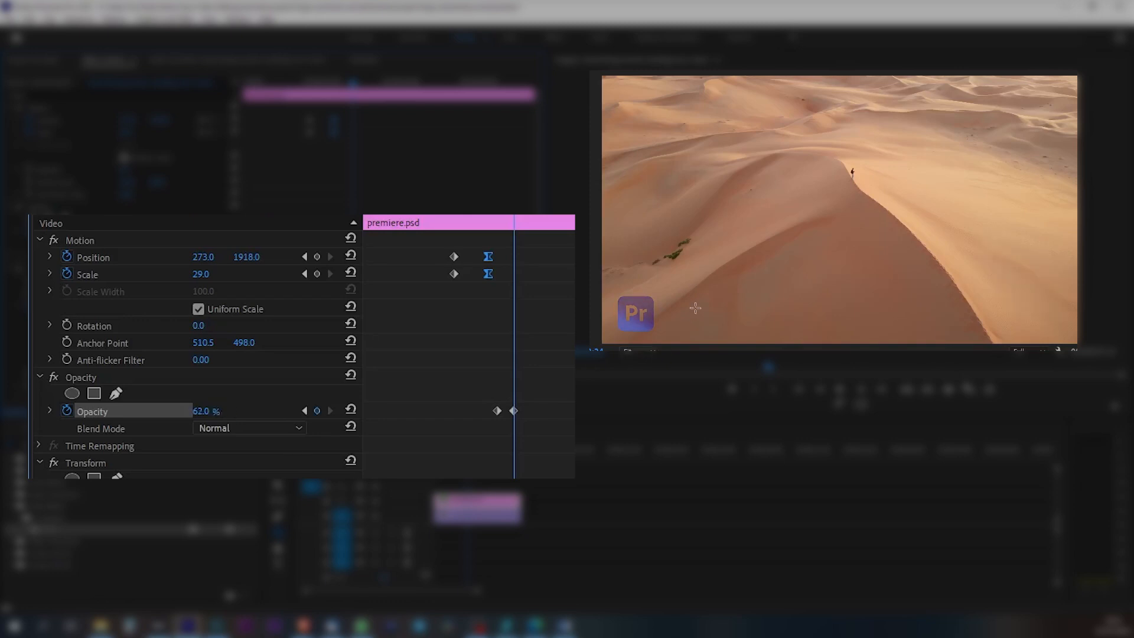
# Play back the logo's opacity fade from its first Opacity keyframe
pyautogui.moveTo(468, 460); pyautogui.dragTo(464, 459)
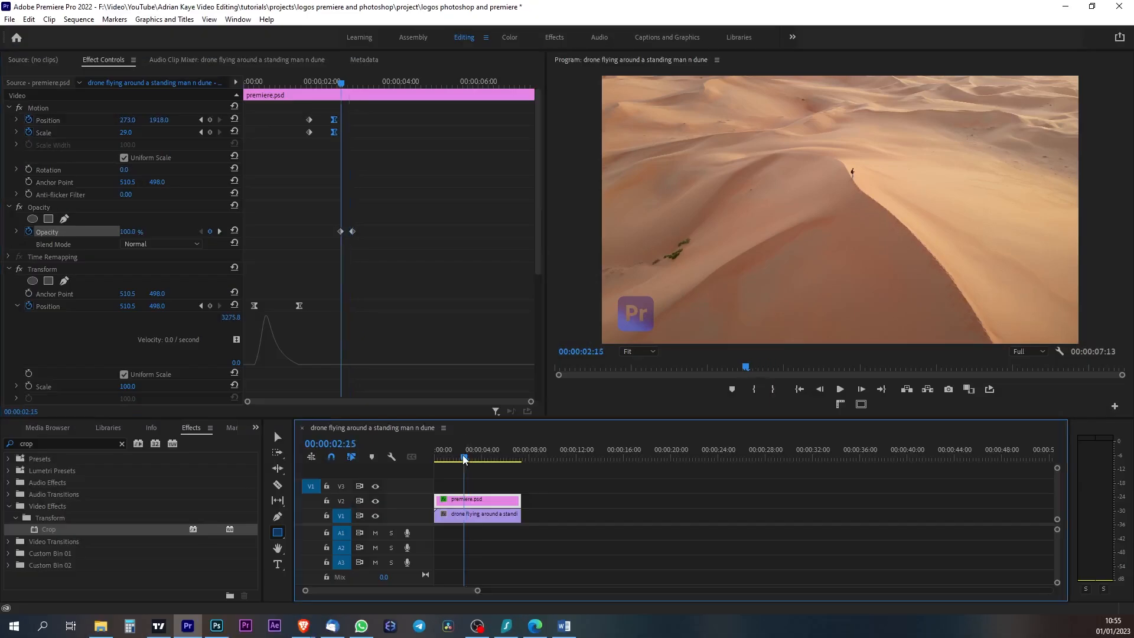
pyautogui.press('space')
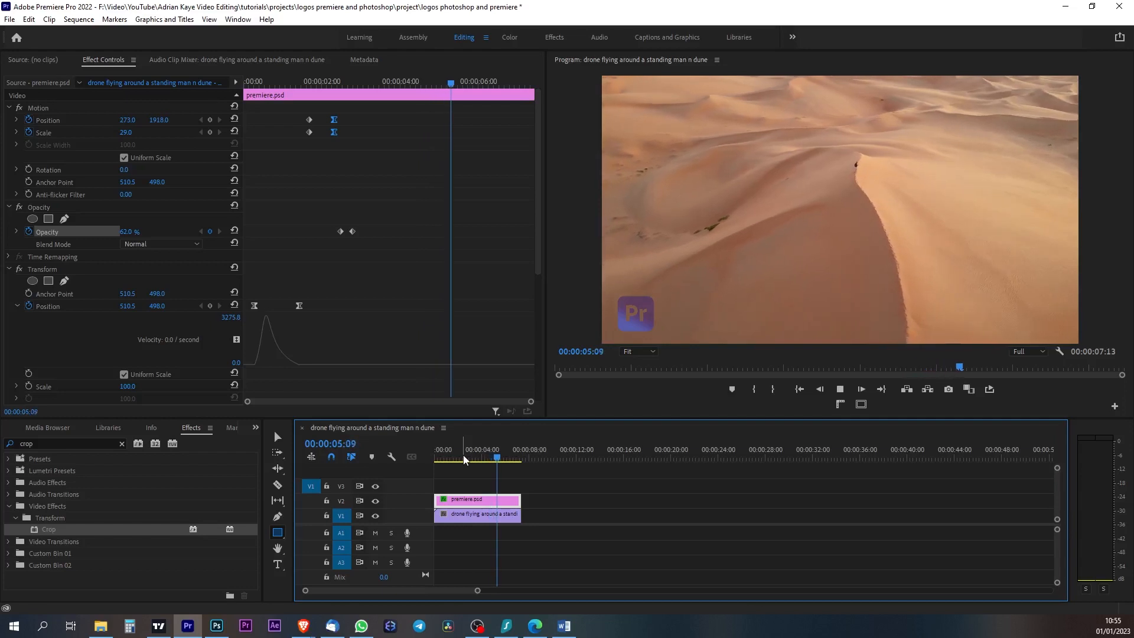
pyautogui.press('space')
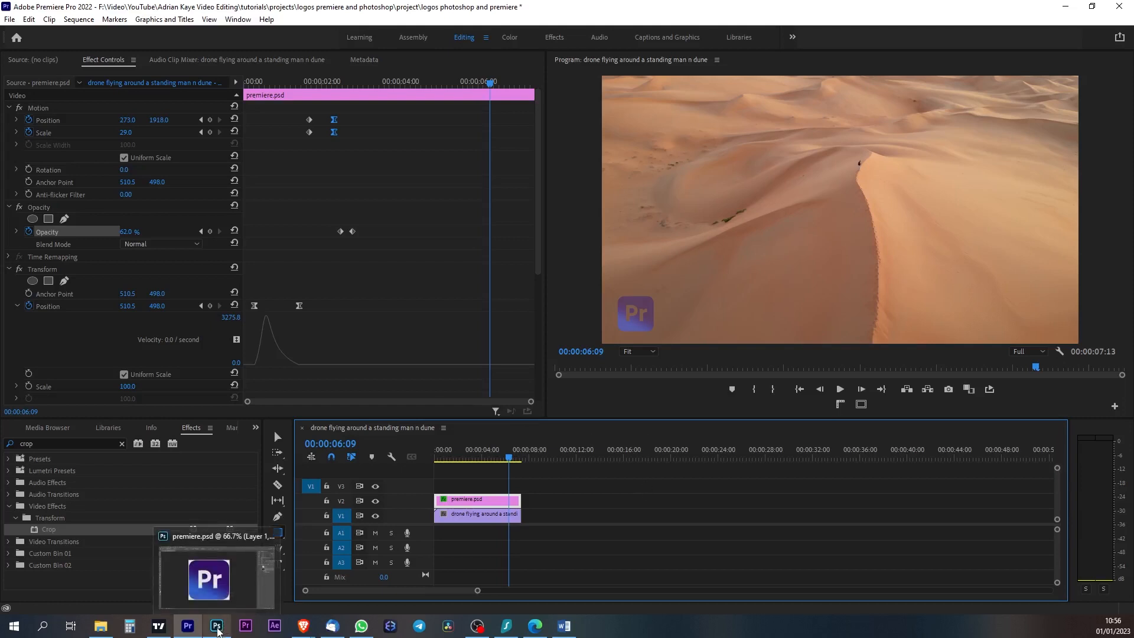
# Switch to Photoshop, hide Layer 1's effects in premiere.psd, and save the file
pyautogui.click(217, 627)
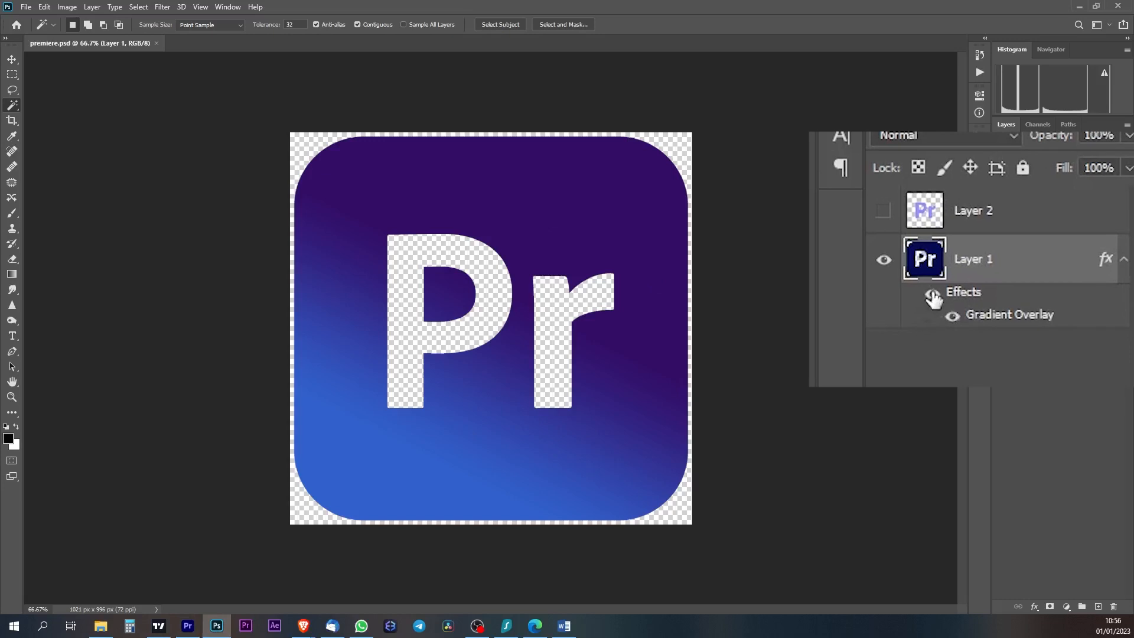
pyautogui.click(932, 294)
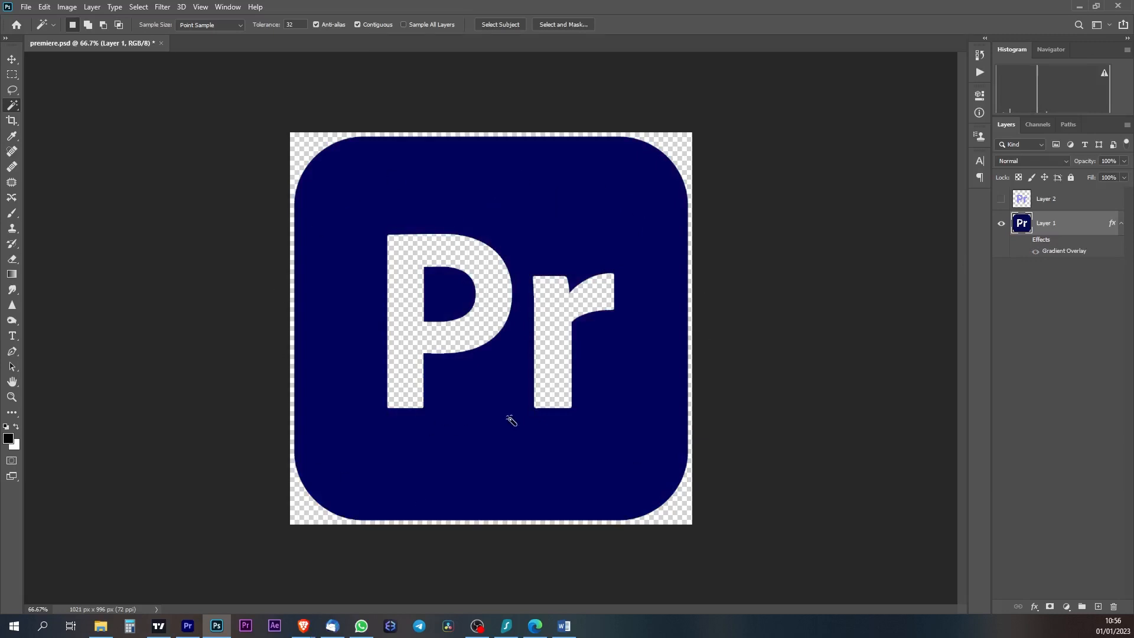
pyautogui.hotkey('ctrl', 's')
# Return to Premiere Pro and play back the sequence with the updated logo
pyautogui.click(189, 628)
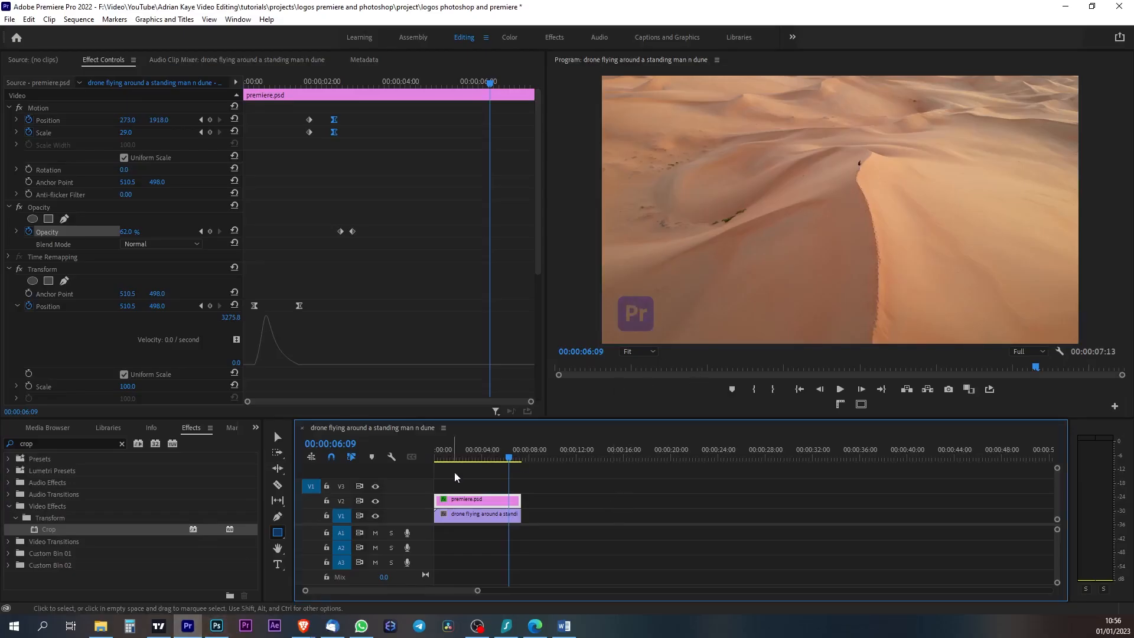
pyautogui.click(460, 457)
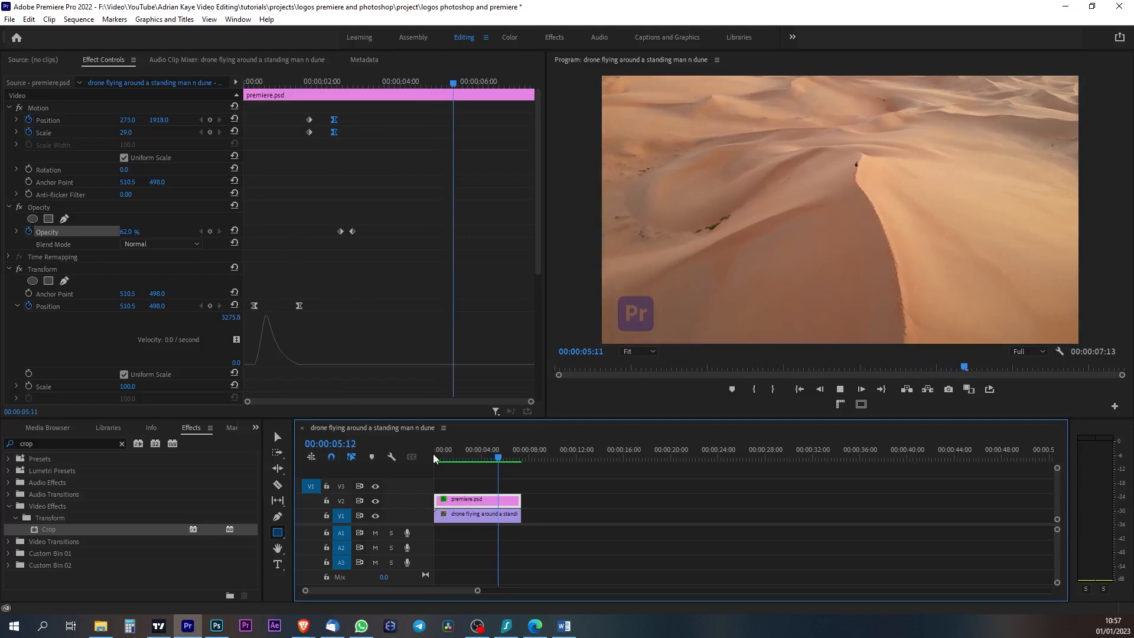
pyautogui.press('space')
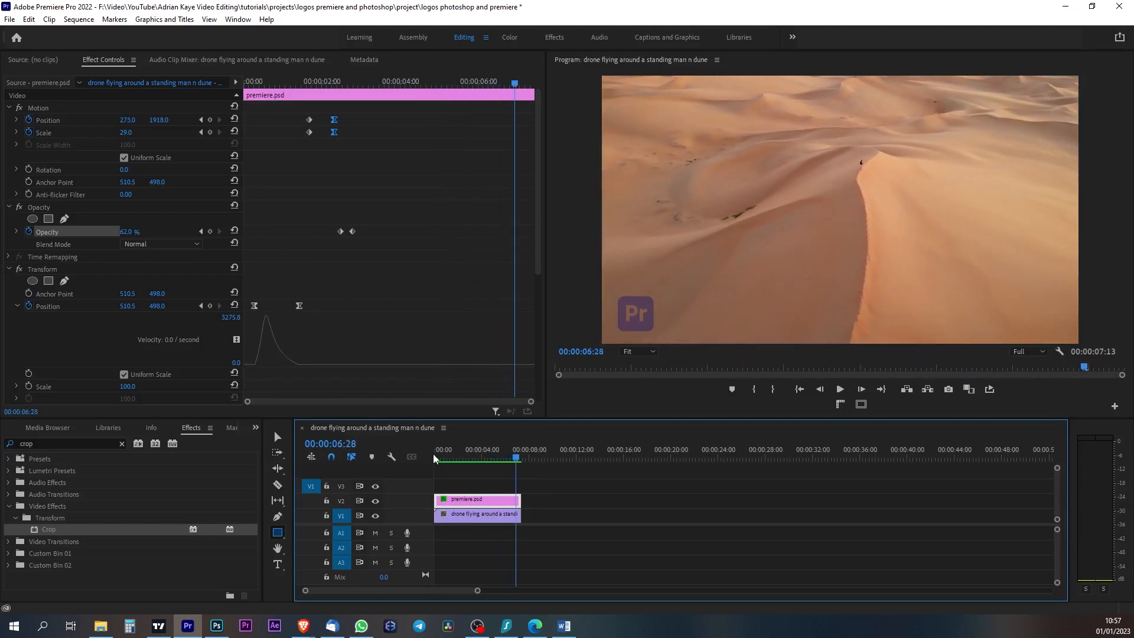
# Move the two Opacity keyframes earlier to line up with the first and last Motion Position and Scale keyframes
pyautogui.moveTo(464, 454); pyautogui.dragTo(455, 456)
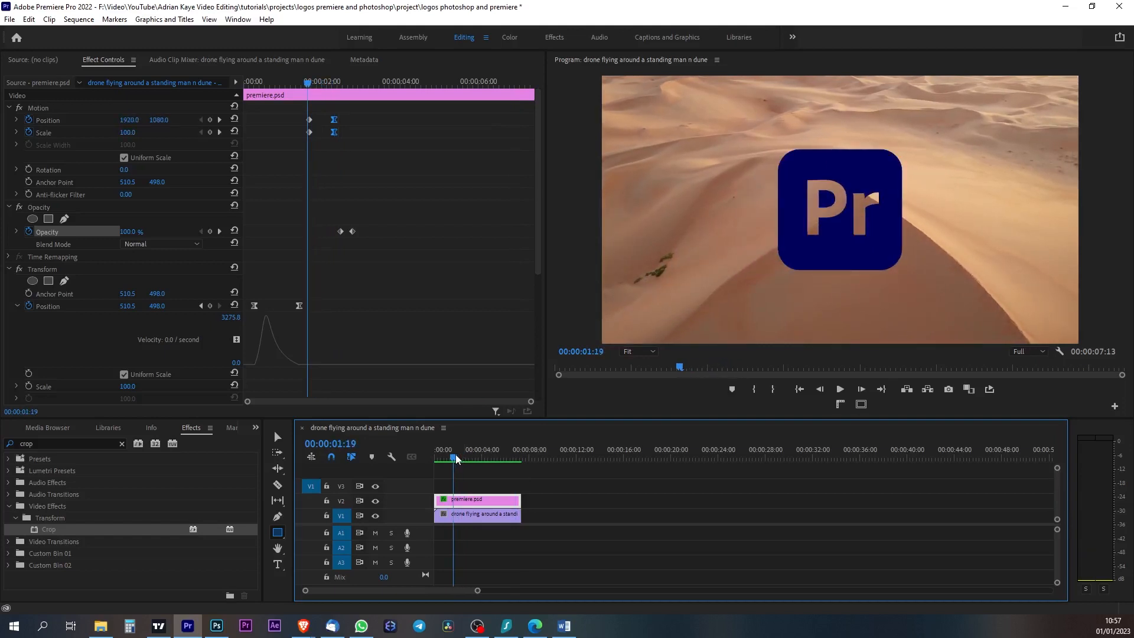
pyautogui.click(307, 84)
pyautogui.moveTo(306, 83); pyautogui.dragTo(307, 83)
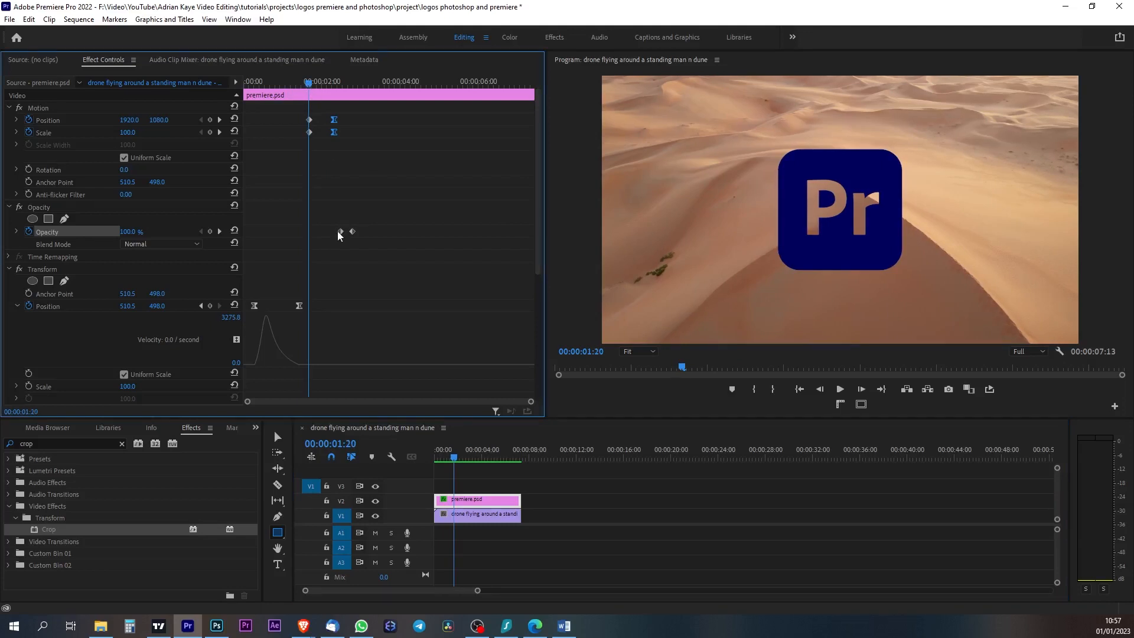
pyautogui.moveTo(340, 231); pyautogui.dragTo(313, 231)
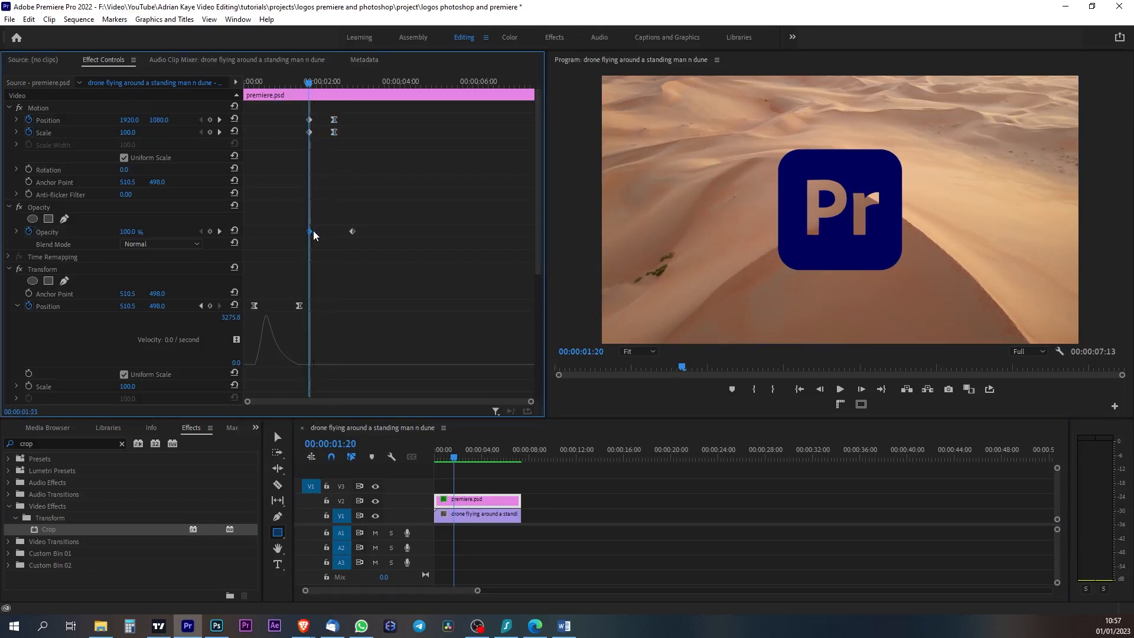
pyautogui.moveTo(319, 83); pyautogui.dragTo(338, 84)
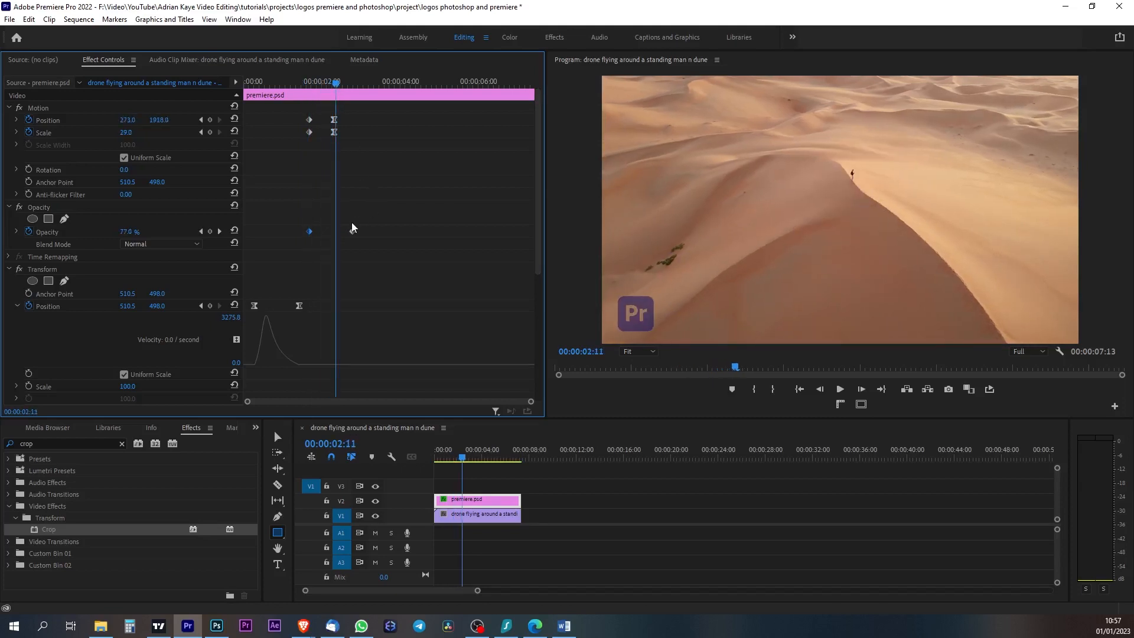
pyautogui.moveTo(352, 230); pyautogui.dragTo(336, 230)
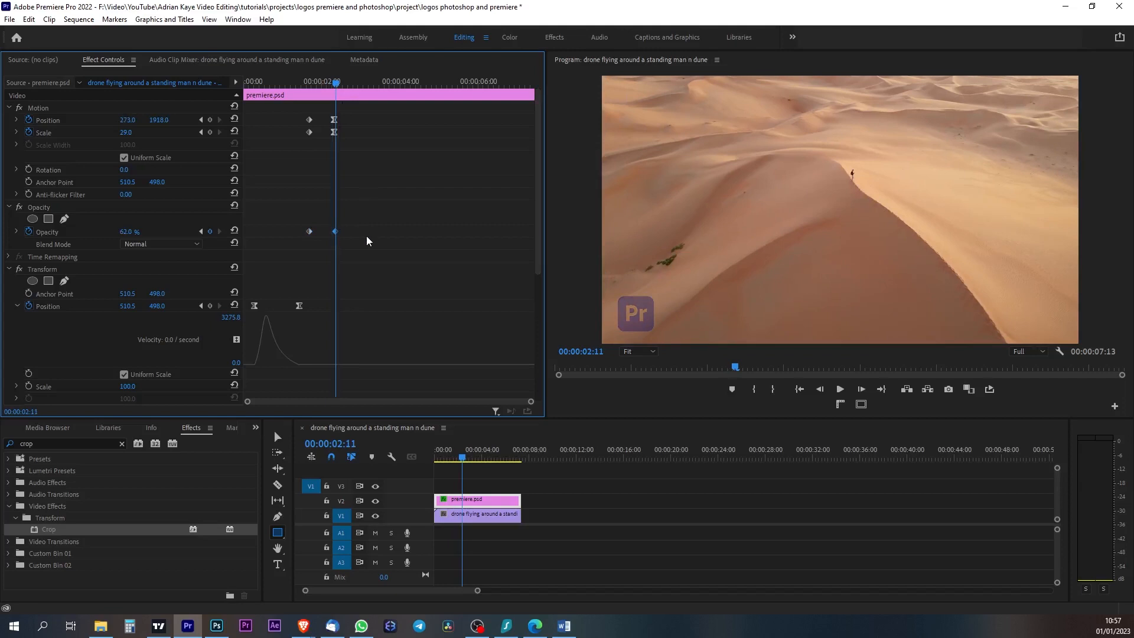
# Play back the complete logo animation from the start to check the retimed fade
pyautogui.moveTo(465, 449); pyautogui.dragTo(434, 454)
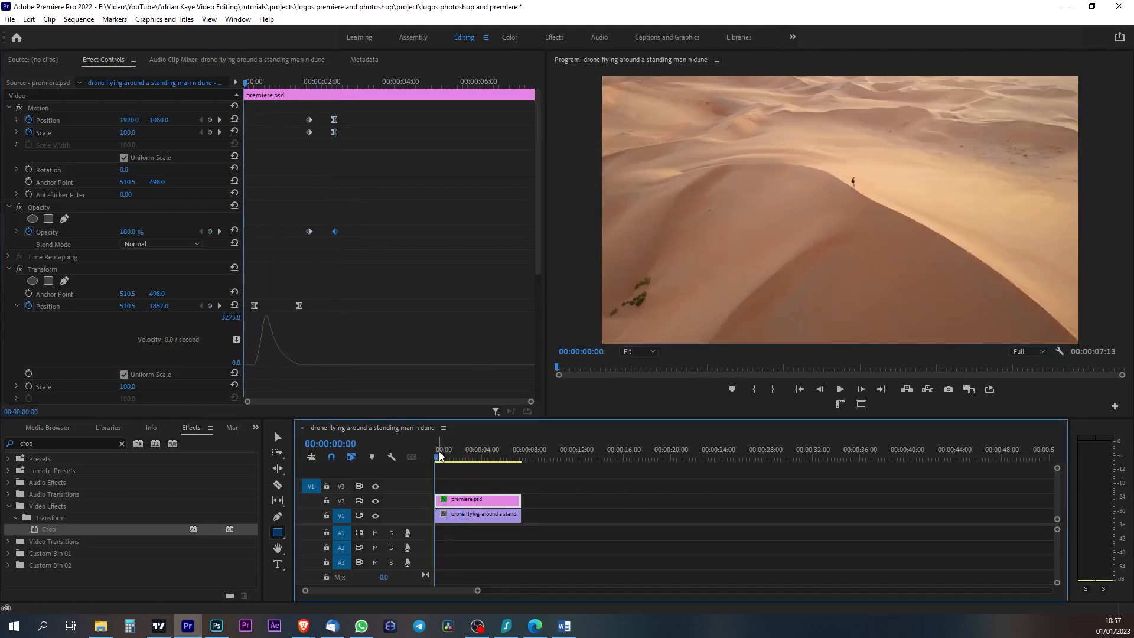
pyautogui.press('space')
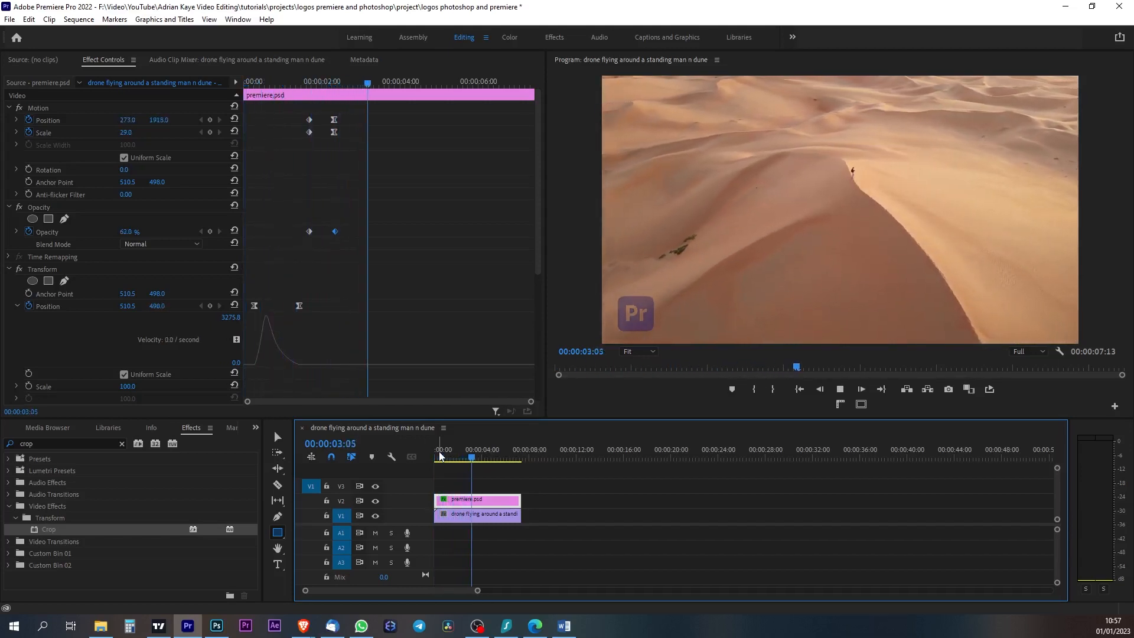
pyautogui.press('space')
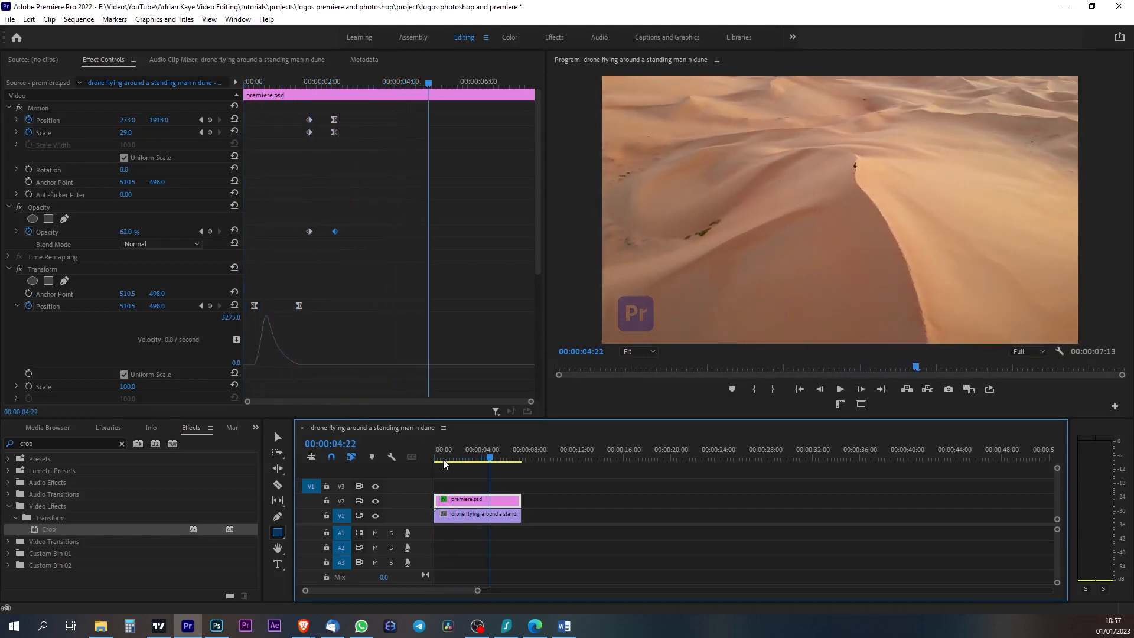